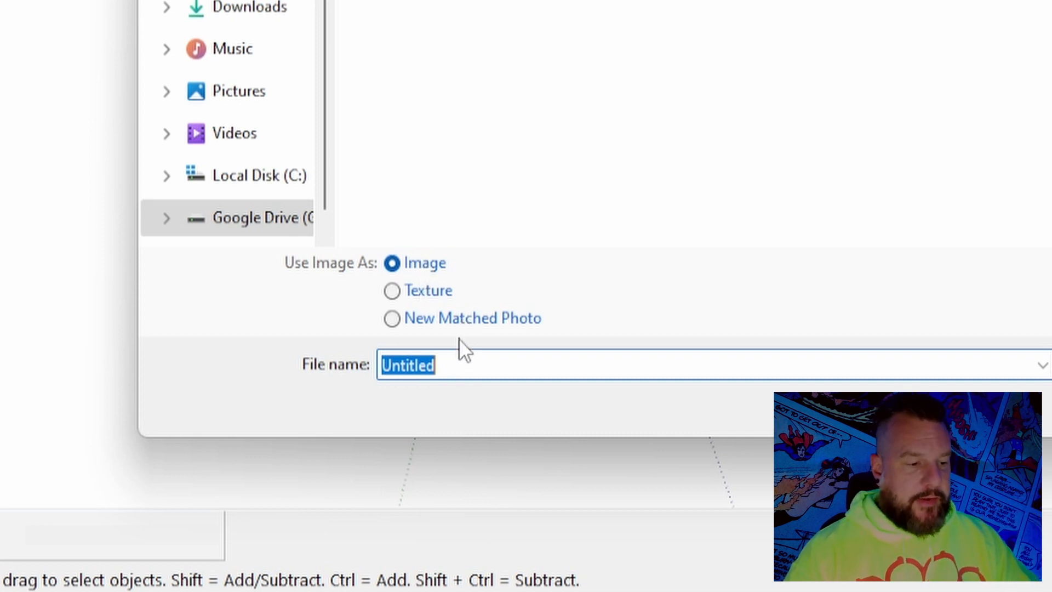
Import the PNG file WYAK9903.PNG as an image, filtering the file type to Portable Network Graphics (*.png)
click(429, 262)
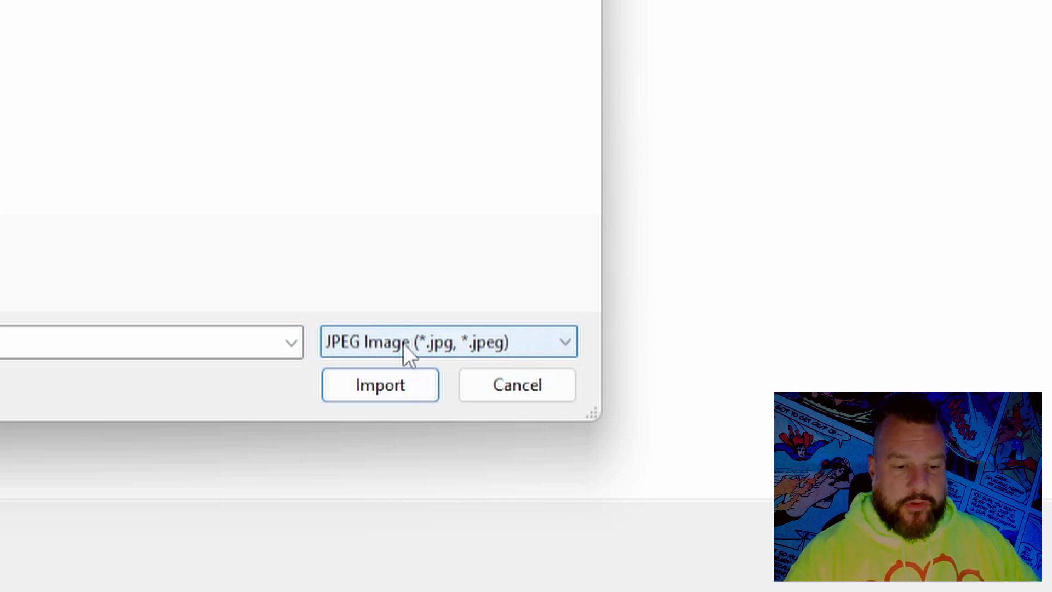
click(561, 342)
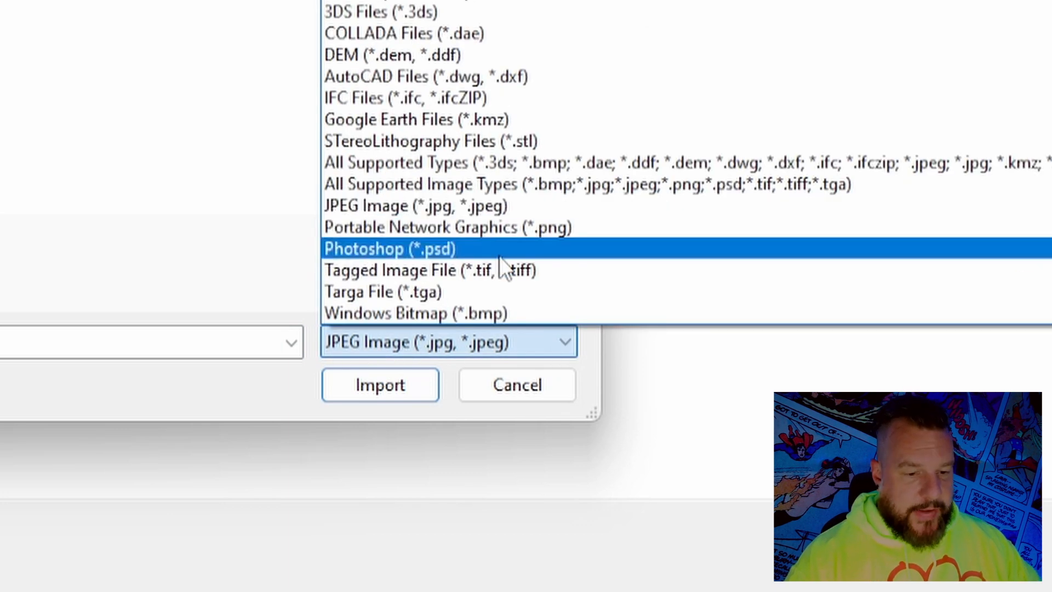
click(495, 226)
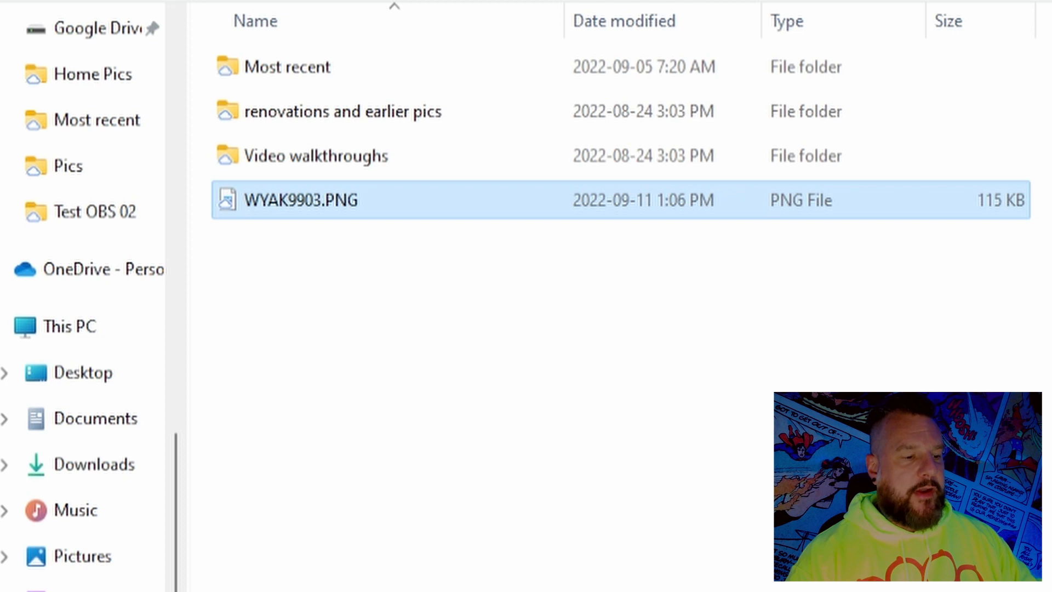
click(296, 207)
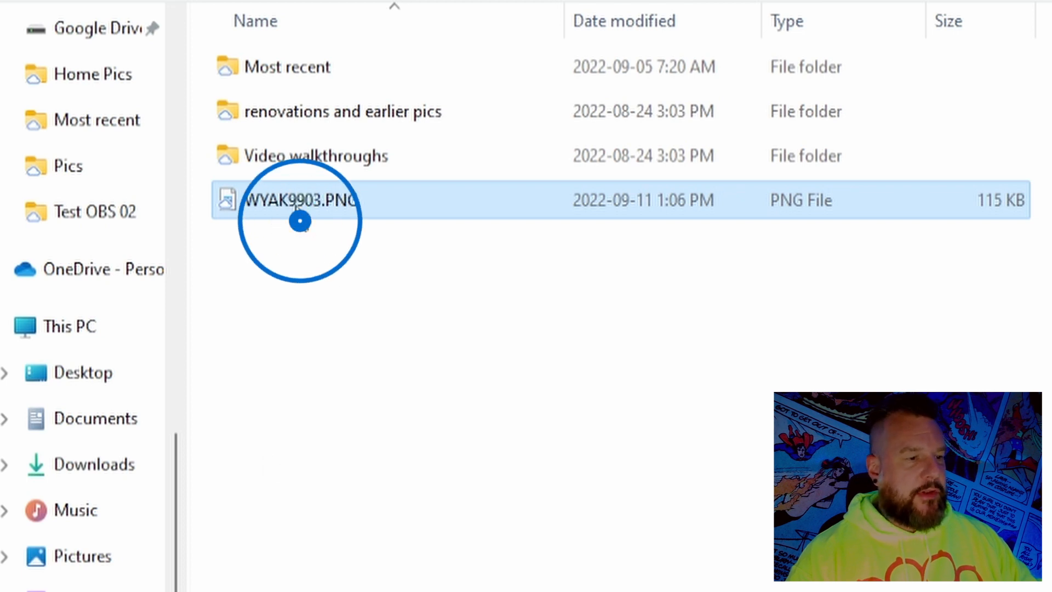
double_click(295, 206)
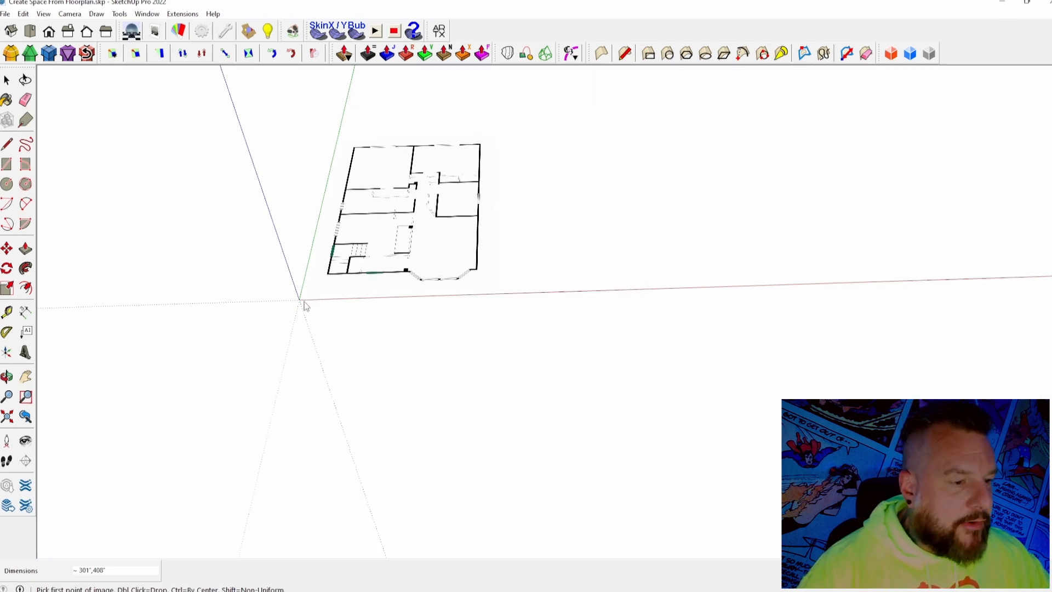
Place the floor plan image with its first corner at the origin and size it freehand on the ground plane
click(300, 301)
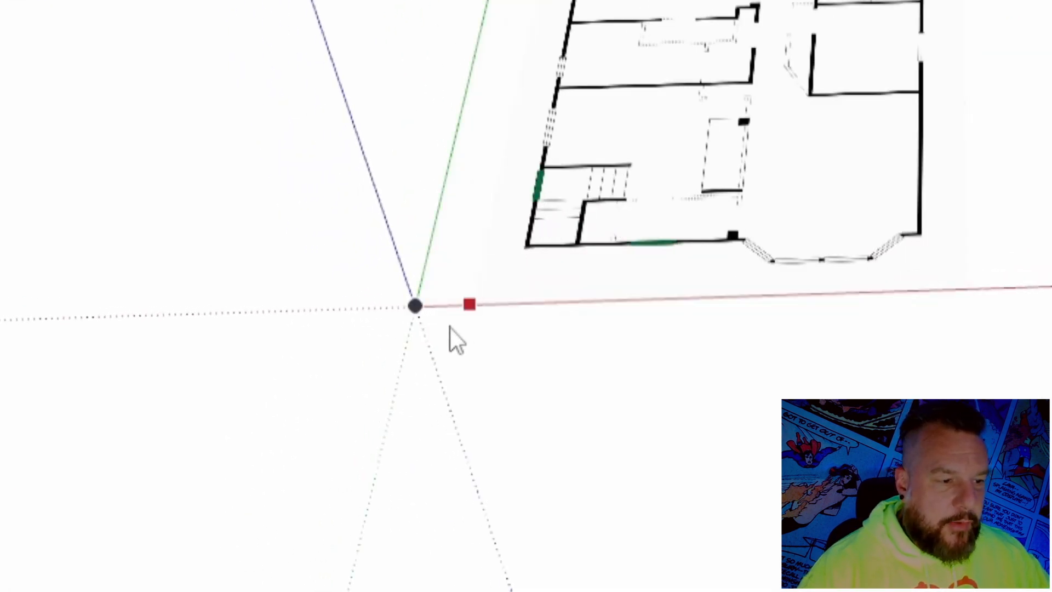
click(414, 306)
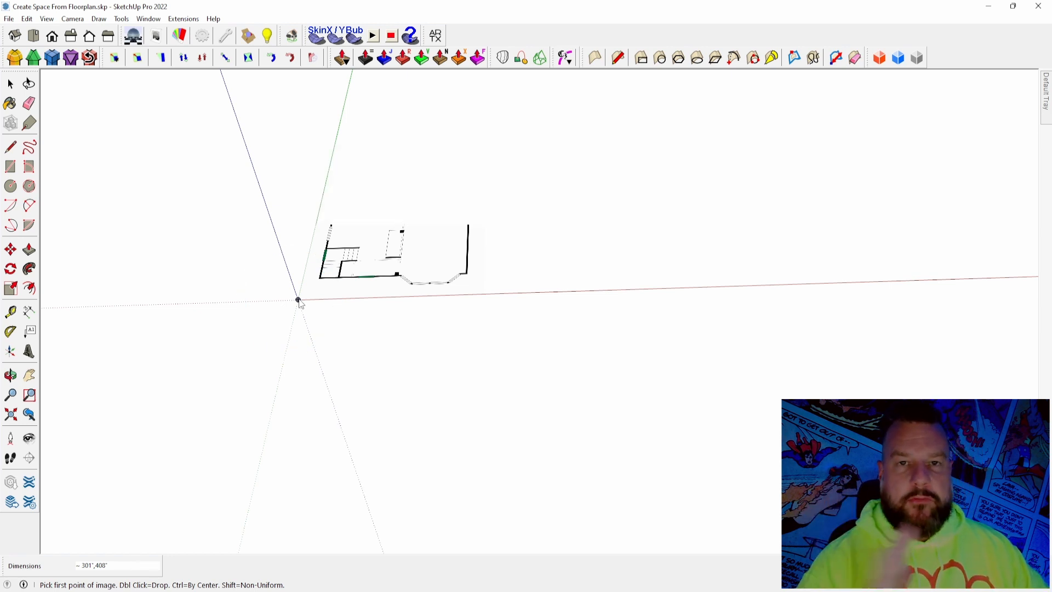
click(299, 301)
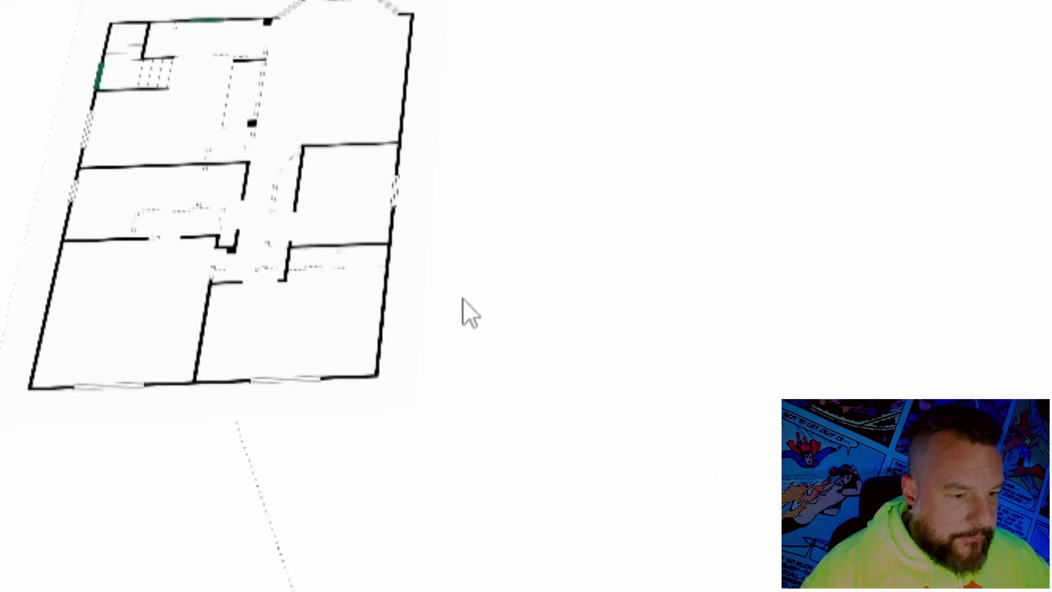
click(528, 336)
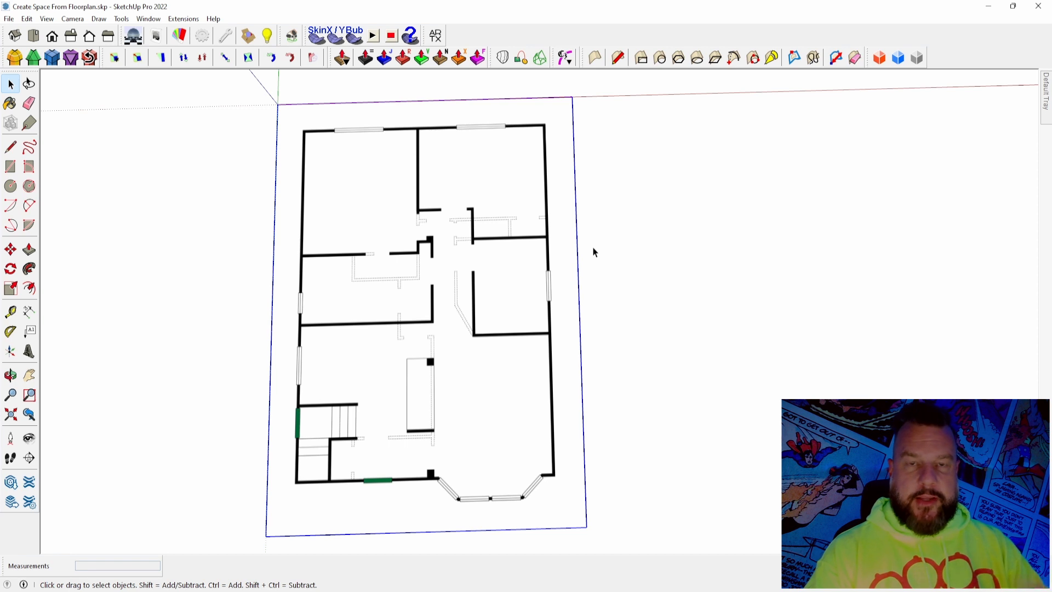
Start a Tape Measure measurement at the inner upper-left corner of the floor plan's upper-left room
scroll(446, 137, up, 2)
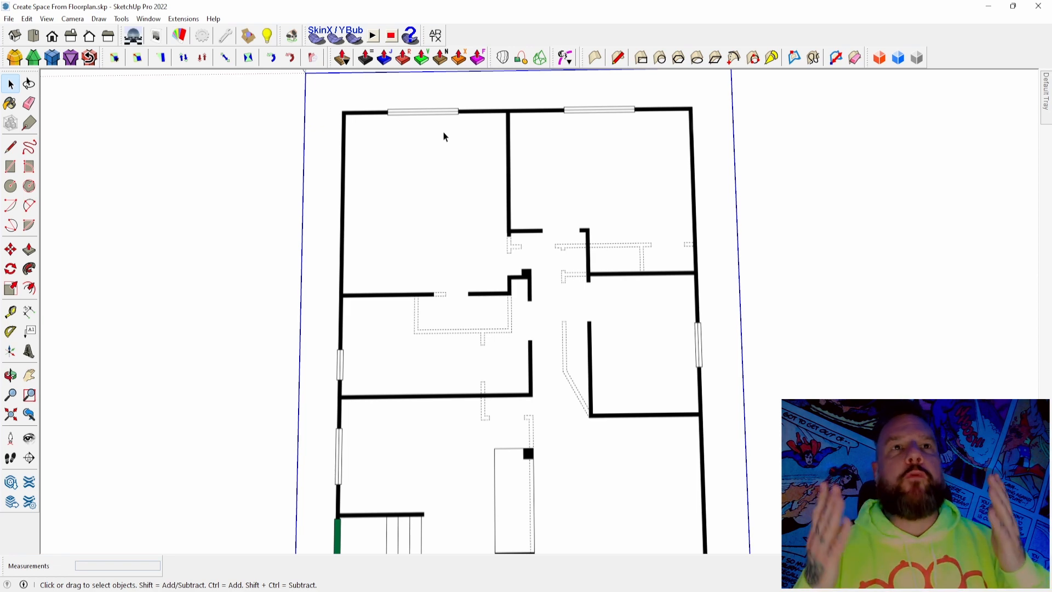
scroll(445, 137, down, 2)
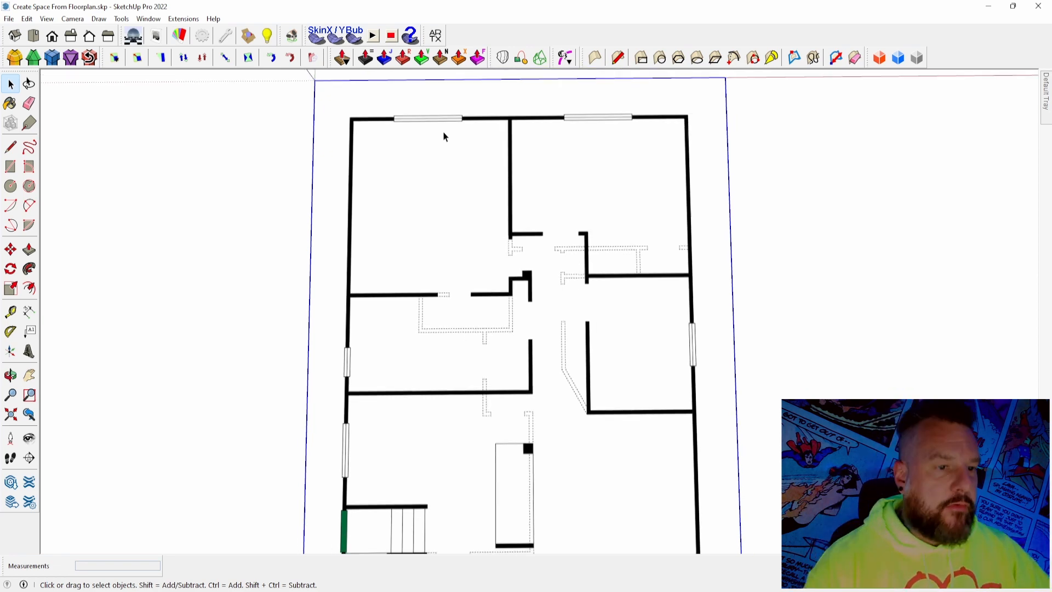
scroll(425, 146, up, 3)
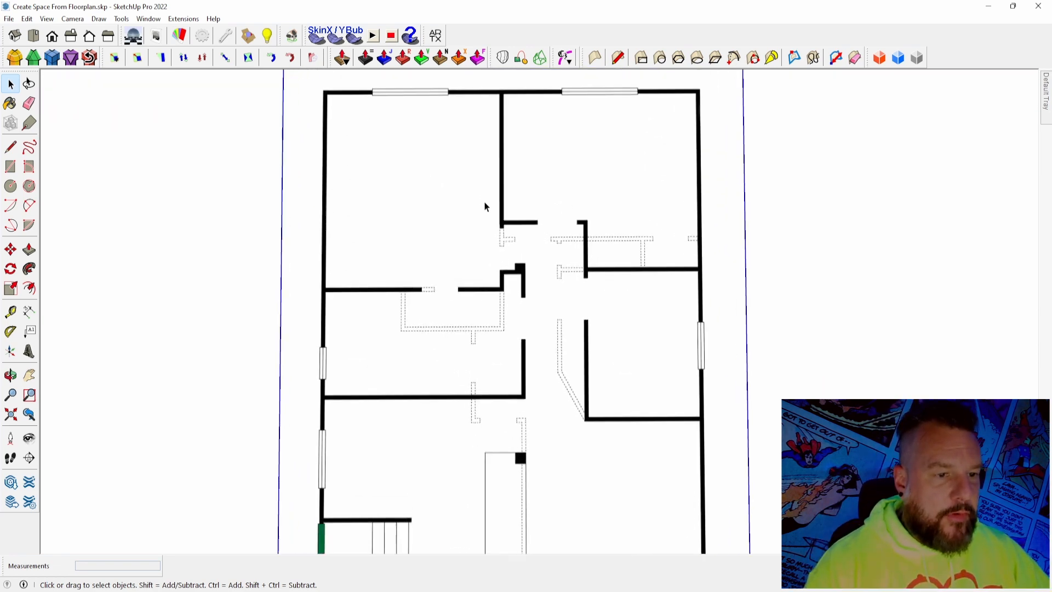
scroll(487, 208, up, 1)
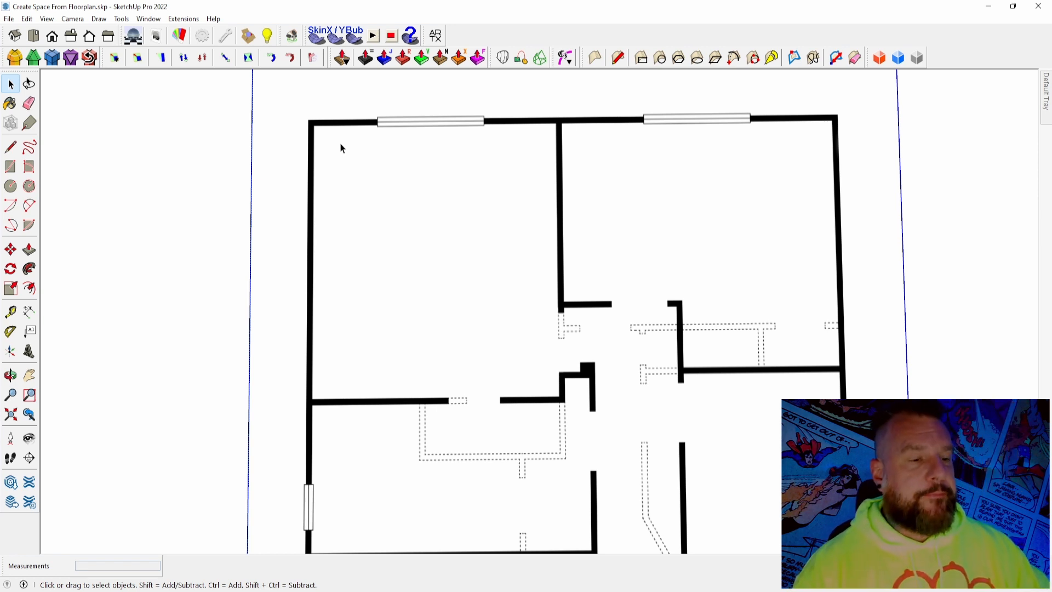
scroll(283, 100, up, 3)
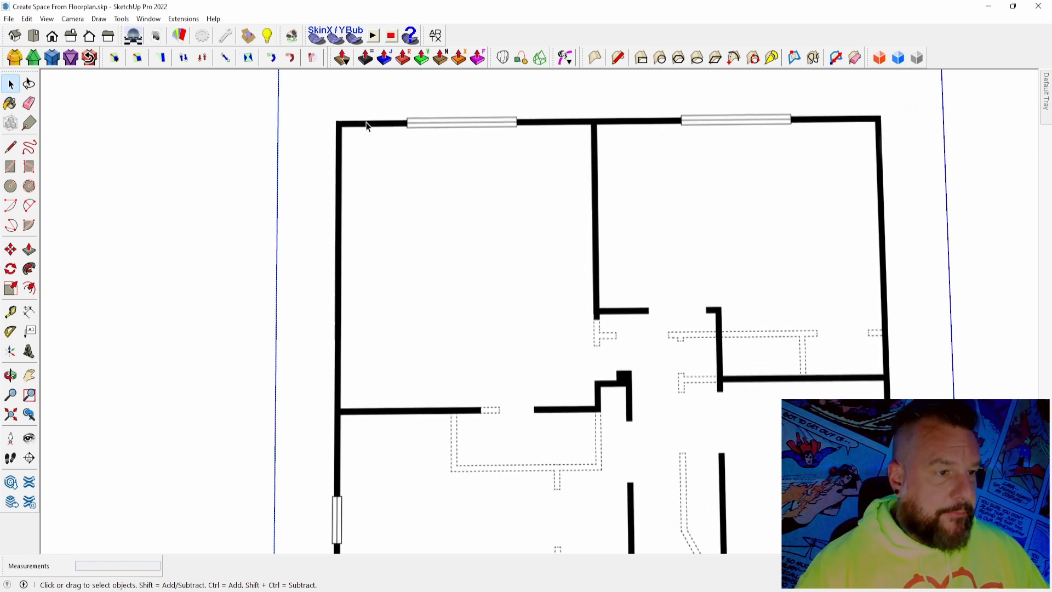
scroll(377, 132, up, 5)
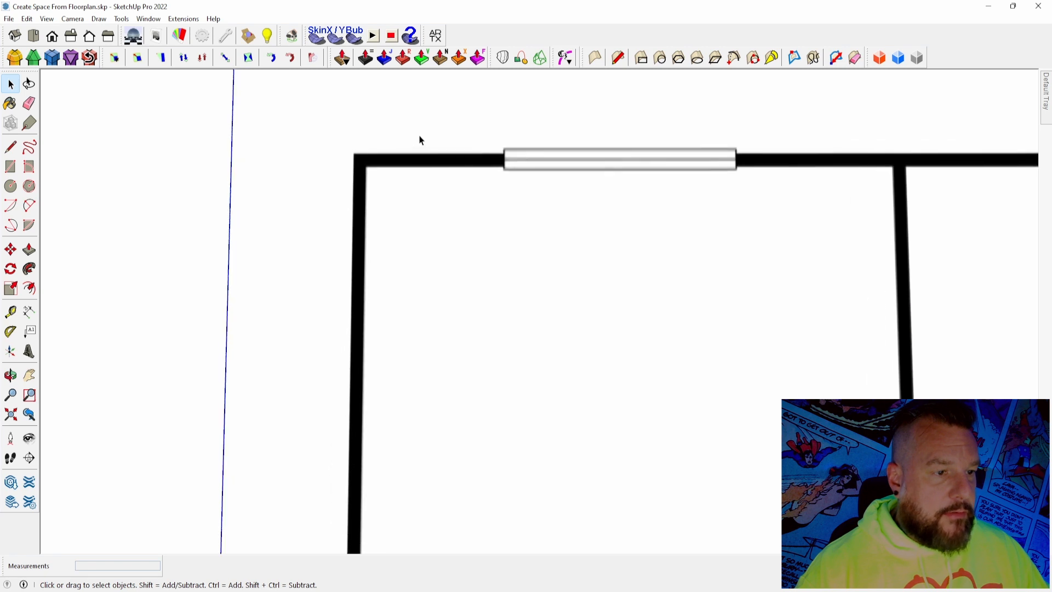
scroll(423, 140, up, 3)
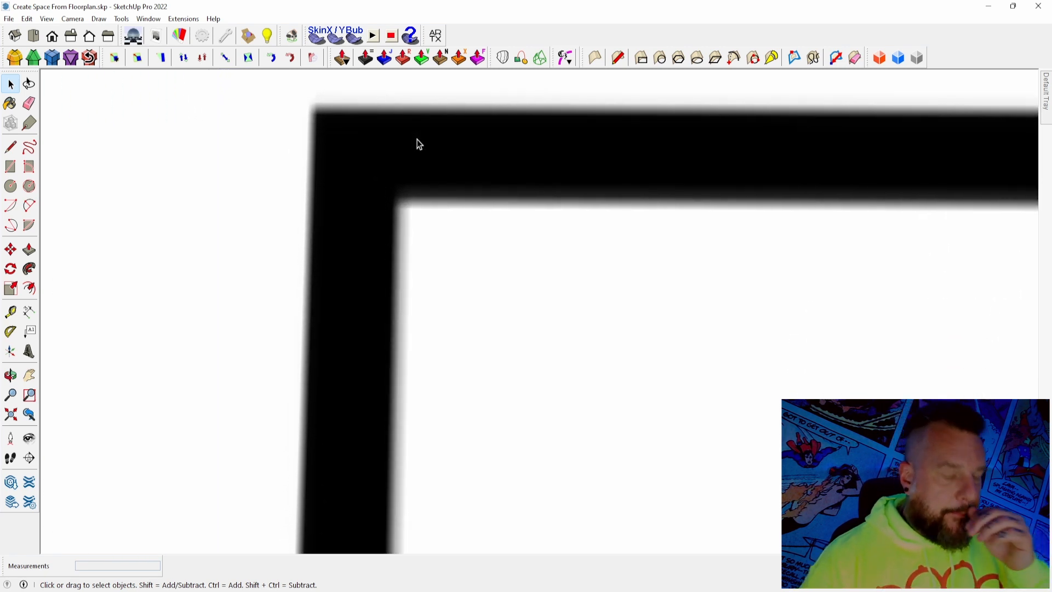
key(t)
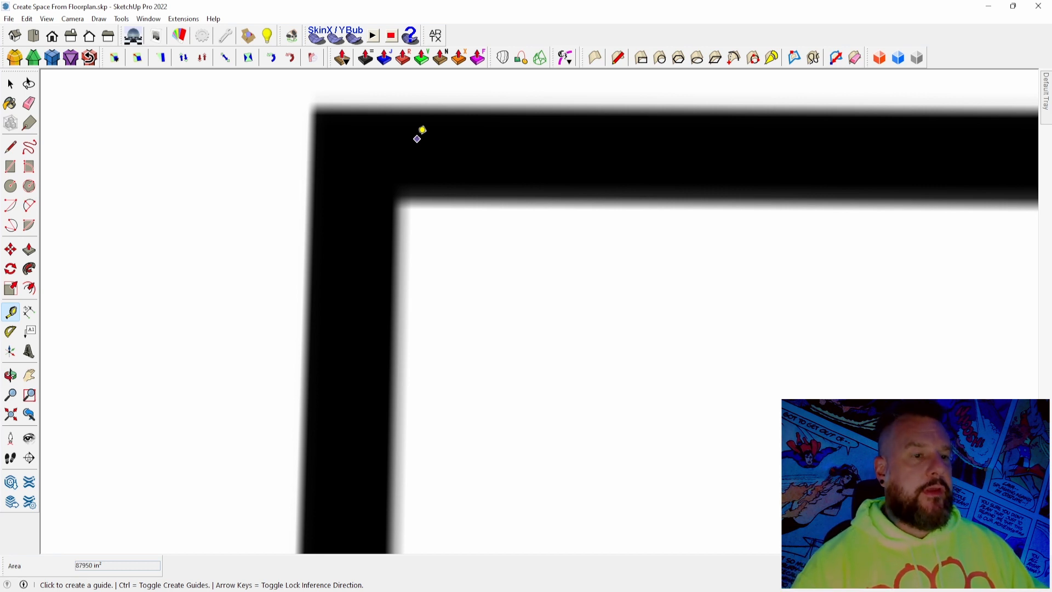
scroll(463, 140, up, 3)
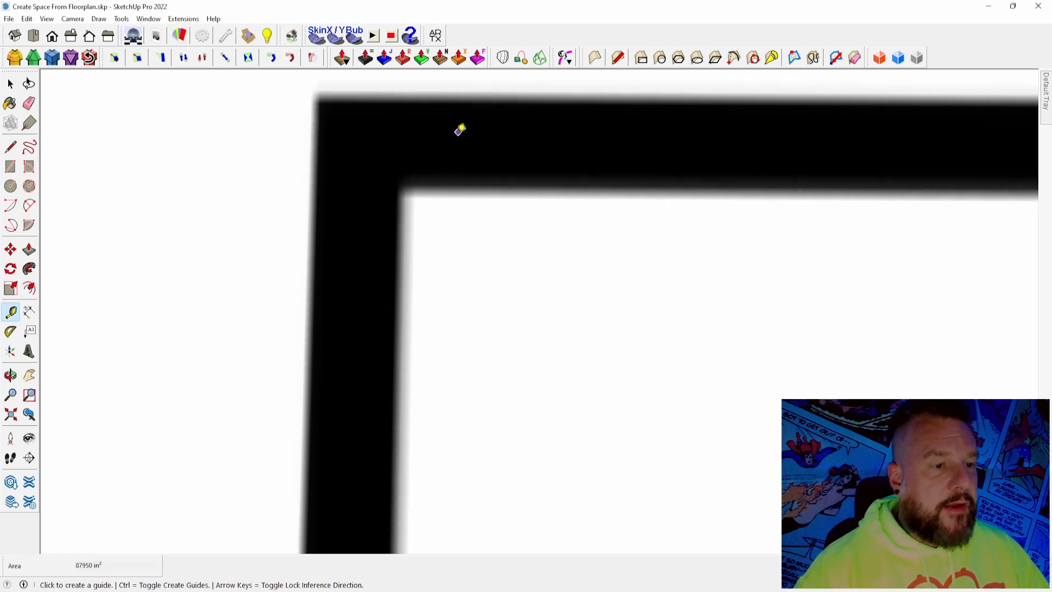
scroll(458, 138, up, 1)
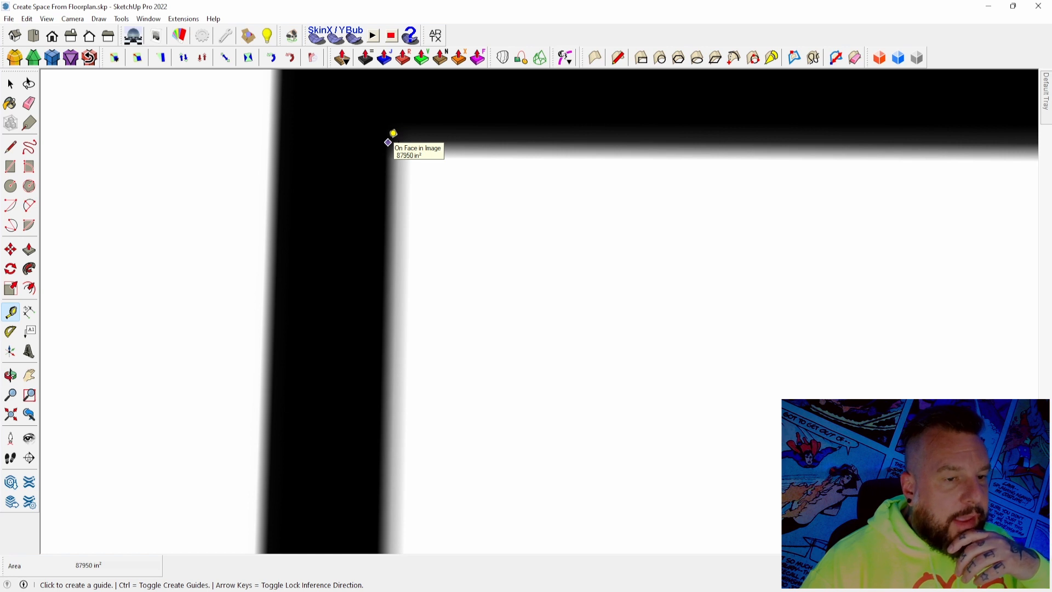
click(388, 143)
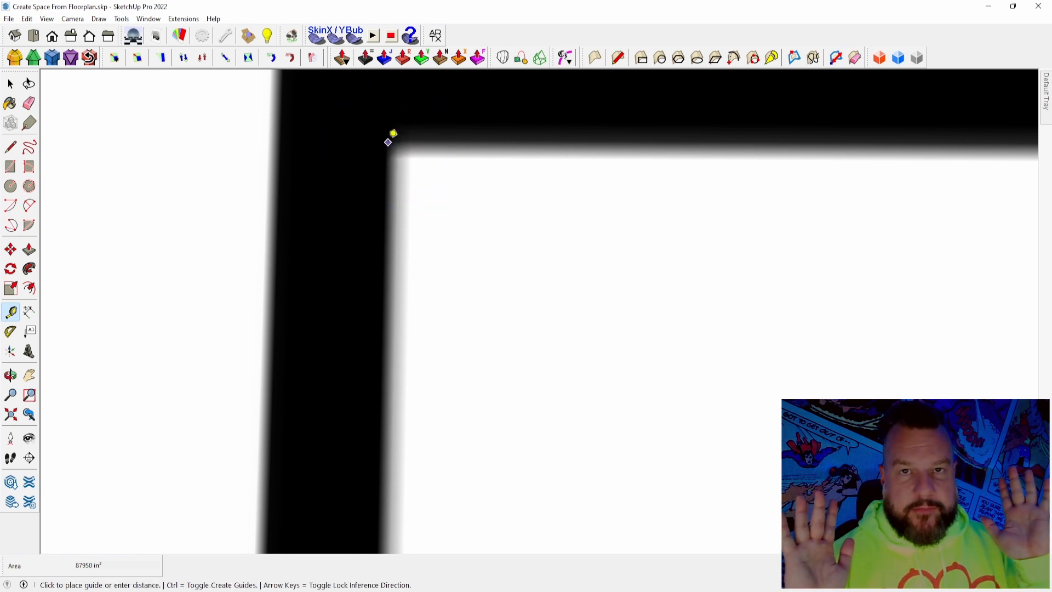
Lock the measurement to the green axis and end it at the same room's inner lower-left corner
middle_drag(389, 140, 401, 155)
scroll(432, 206, down, 6)
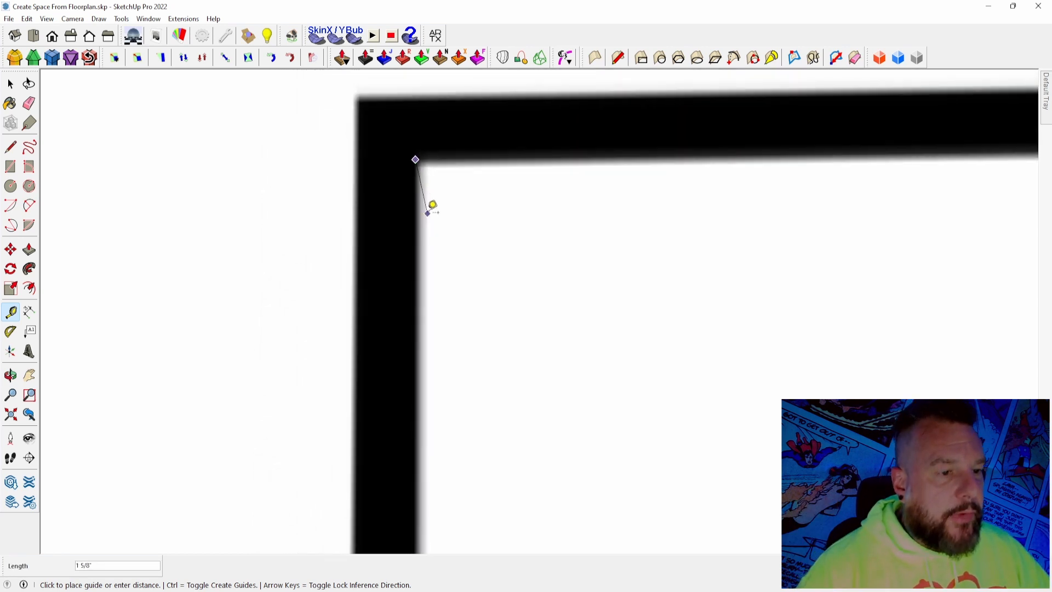
scroll(436, 211, down, 5)
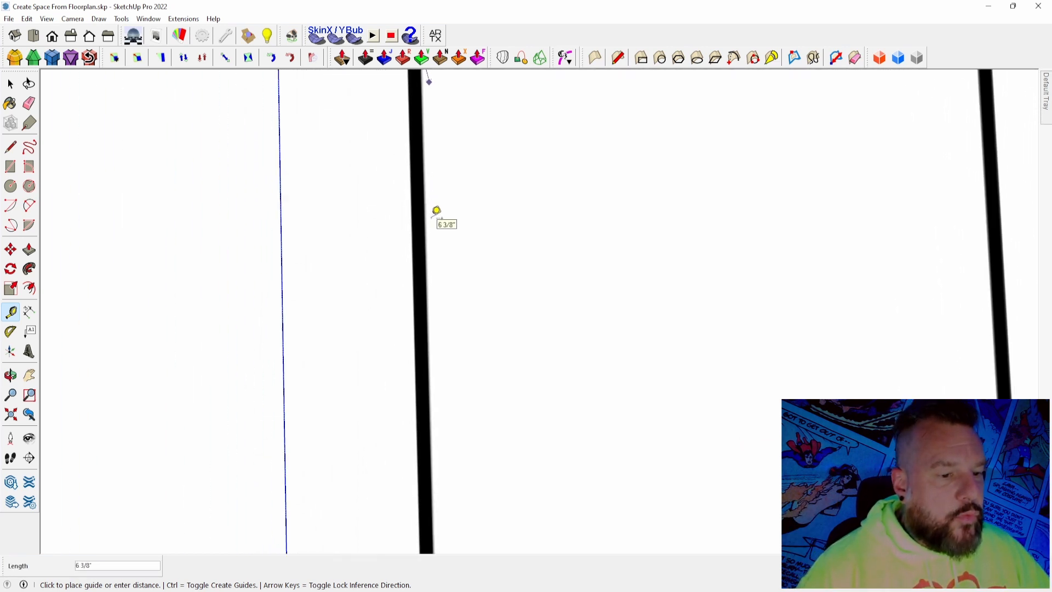
scroll(437, 211, up, 8)
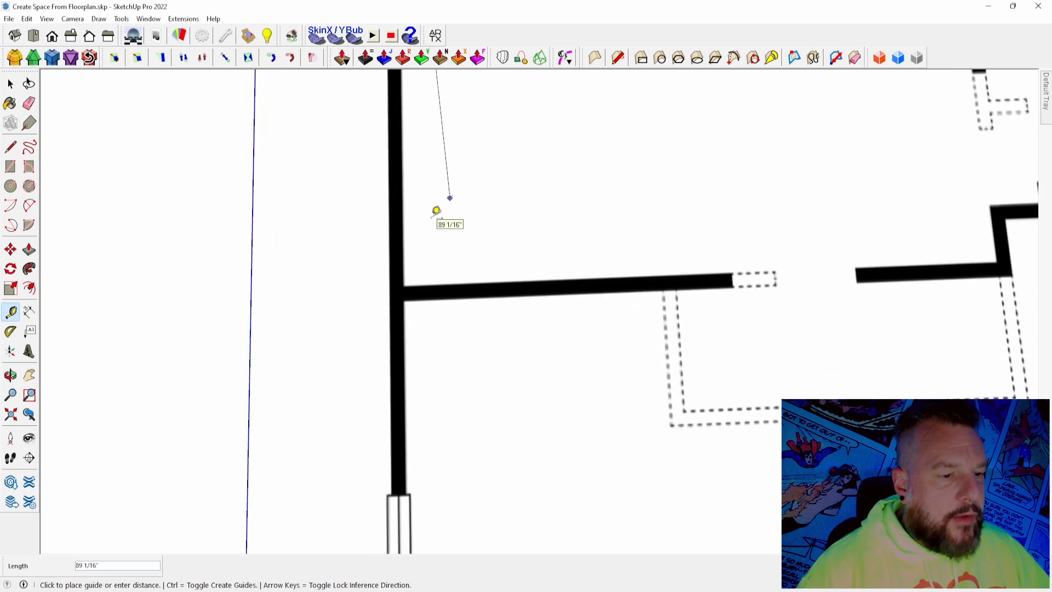
scroll(471, 198, up, 6)
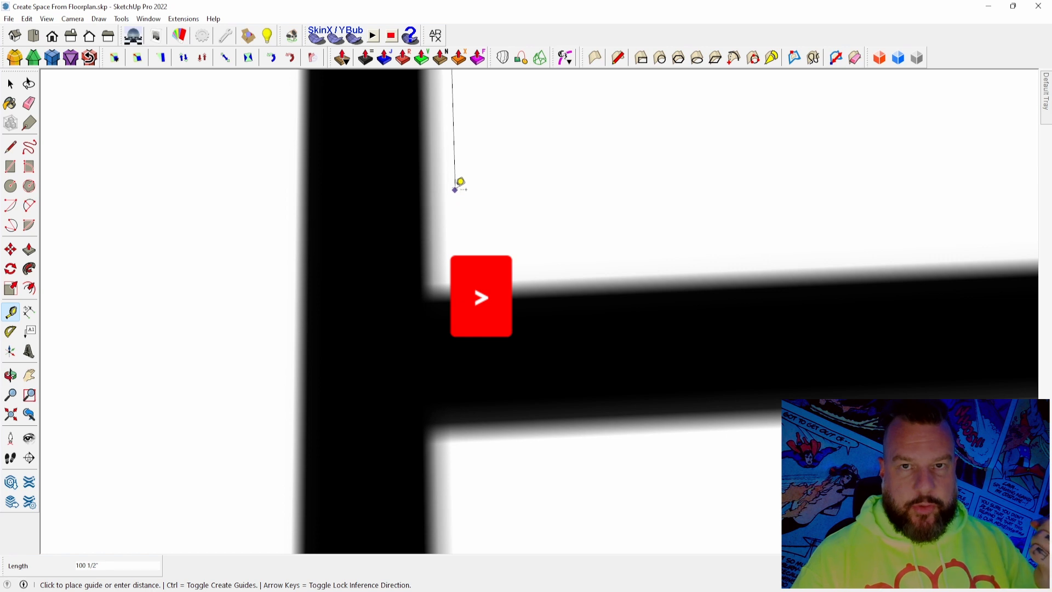
key(Up)
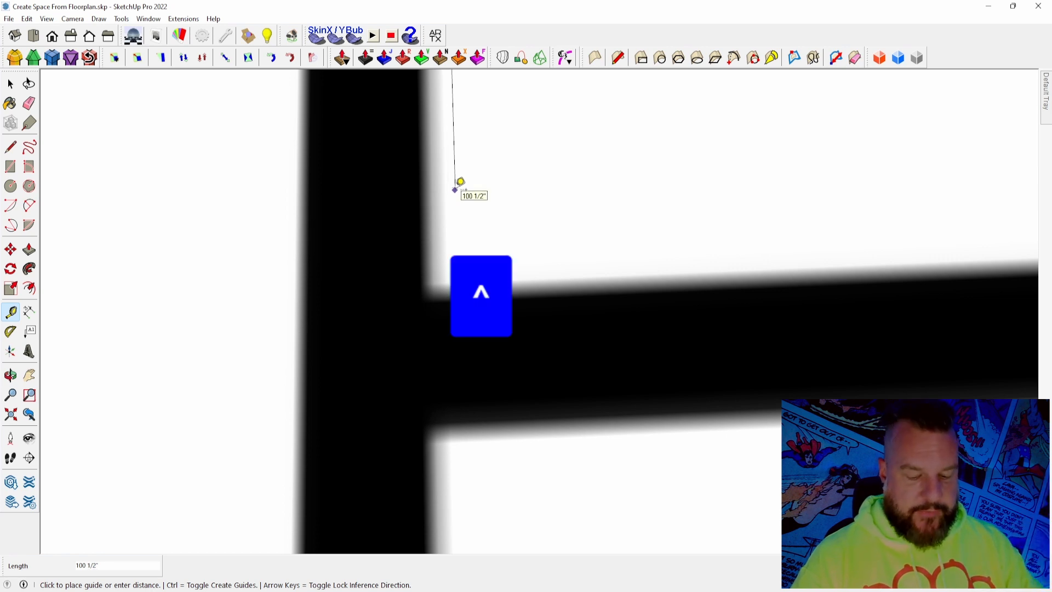
key(Left)
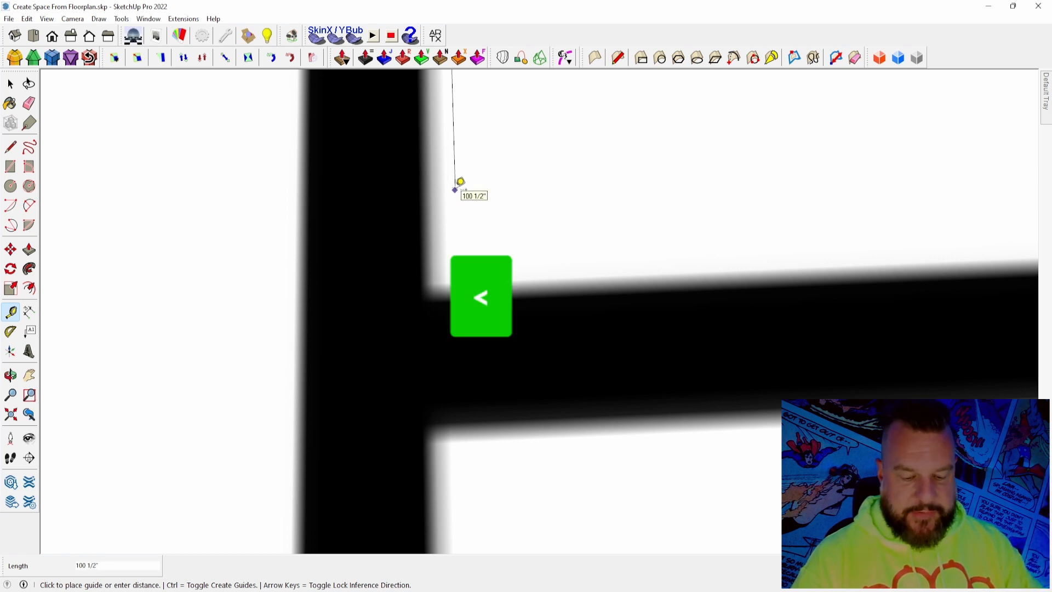
scroll(419, 188, down, 1)
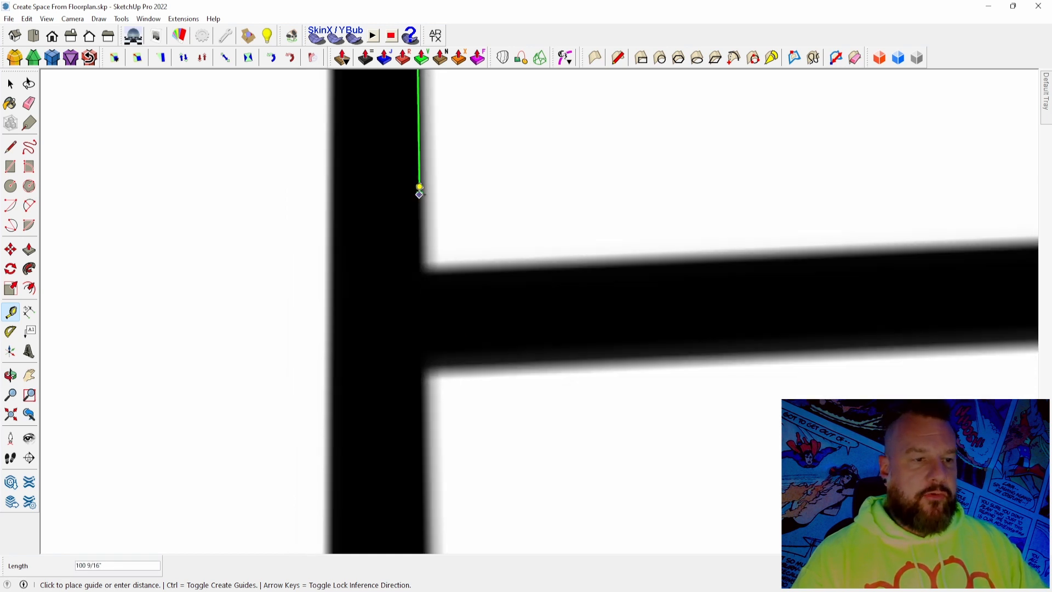
scroll(419, 188, down, 5)
middle_drag(451, 152, 437, 195)
scroll(481, 219, up, 4)
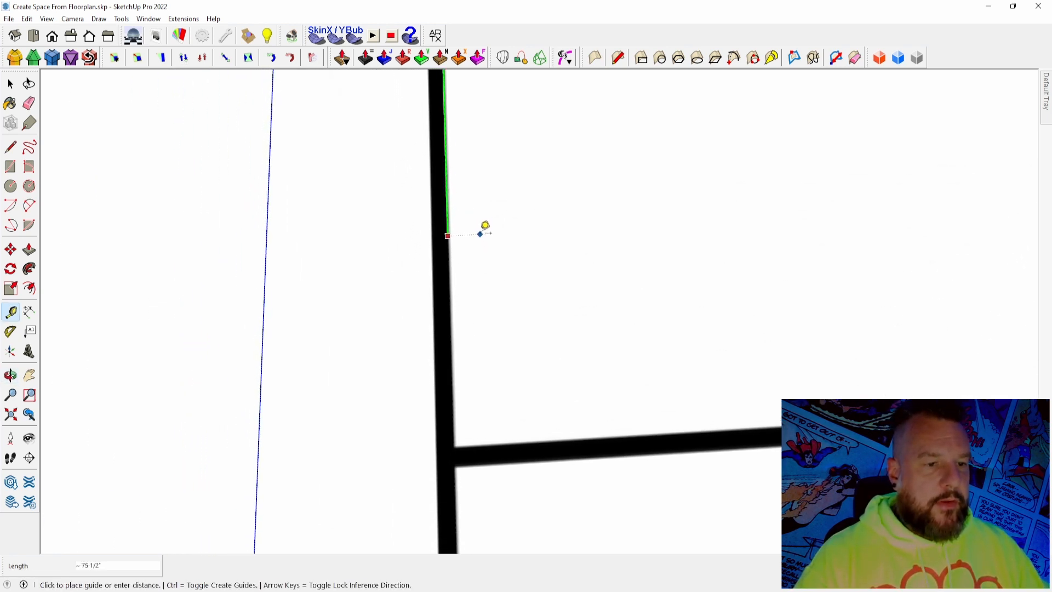
scroll(481, 227, down, 2)
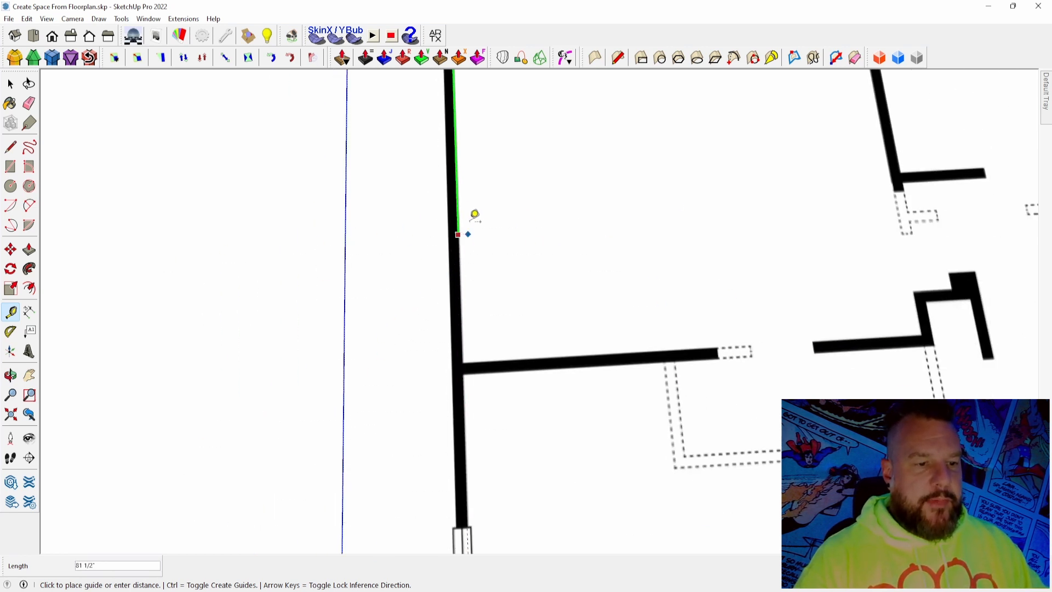
scroll(481, 365, up, 1)
scroll(482, 365, up, 5)
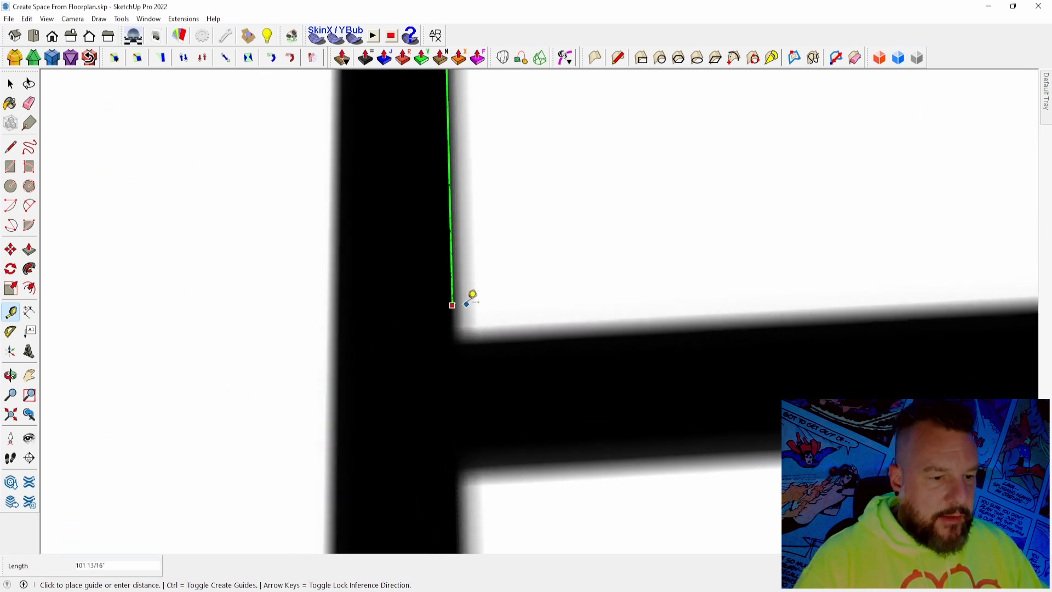
scroll(470, 304, up, 4)
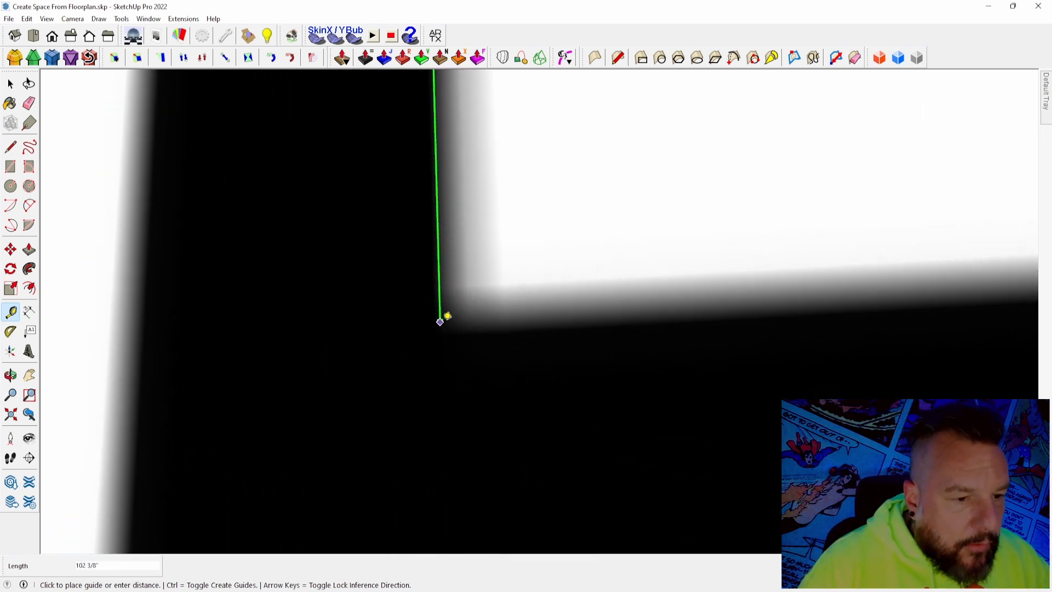
click(447, 320)
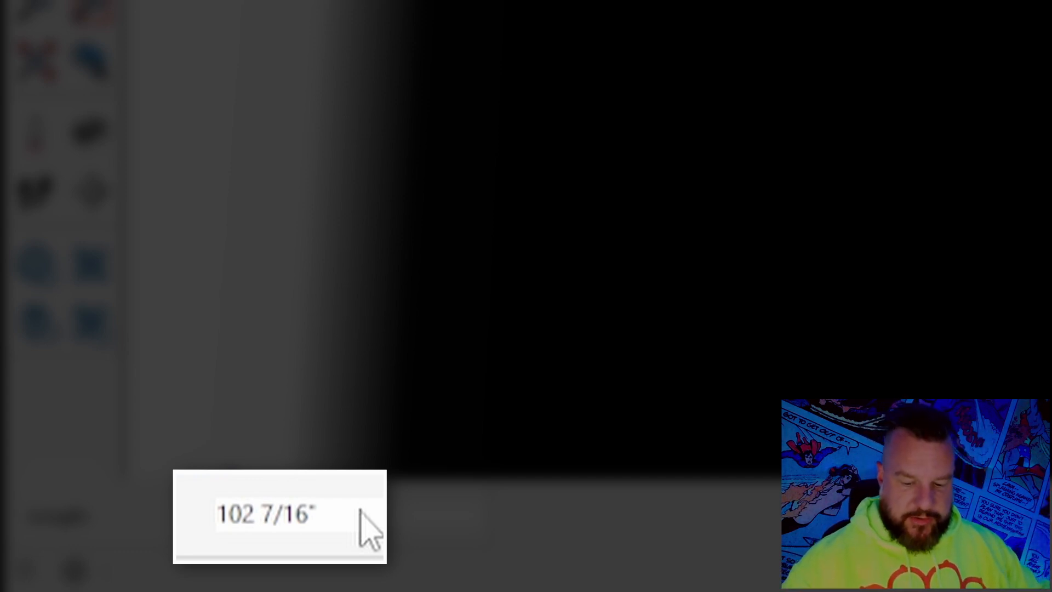
Resize the whole model so that the measured wall length equals 126 inches
text(126)
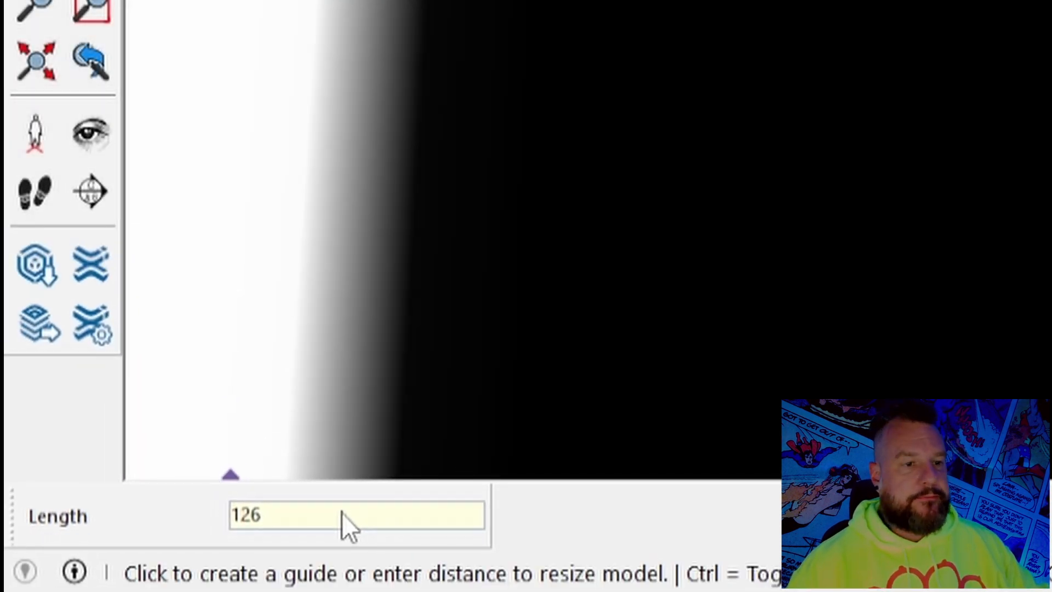
key(Return)
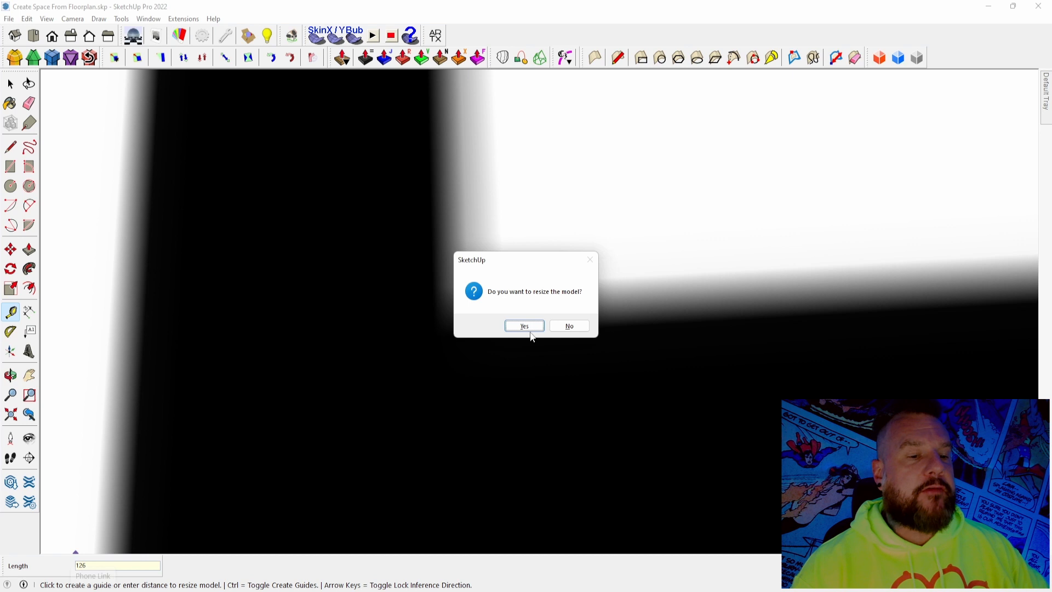
click(528, 328)
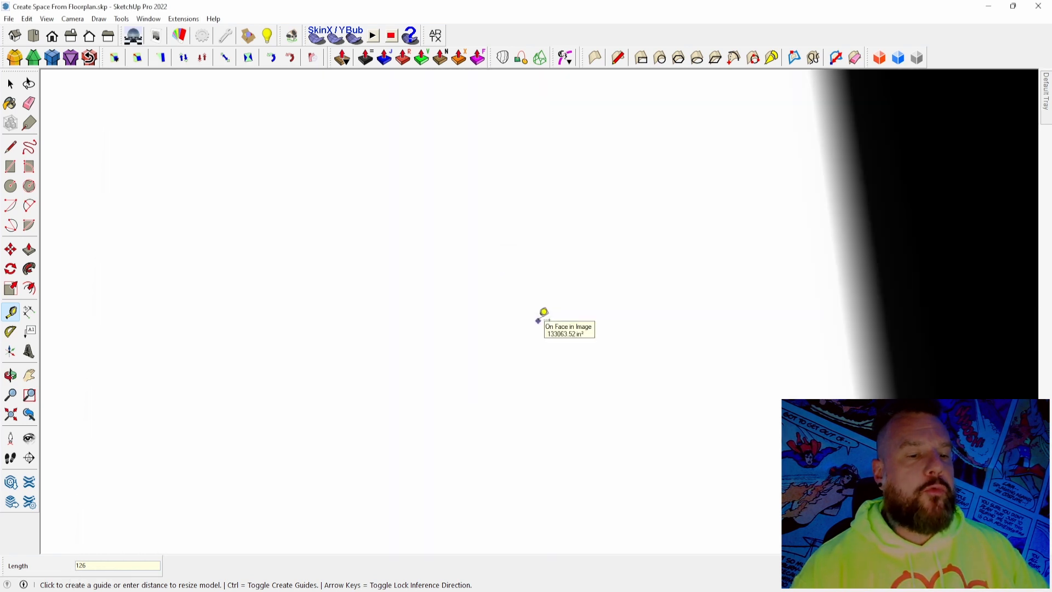
Inspect the rescaled floor plan overall and up close around the upper rooms with the Select tool active
scroll(528, 315, down, 10)
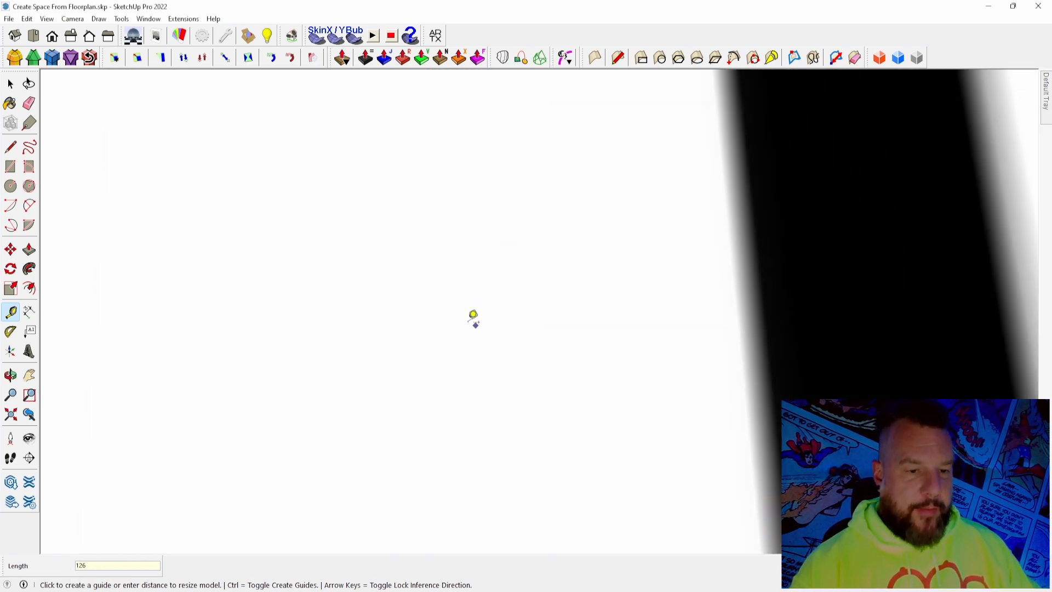
scroll(530, 317, down, 3)
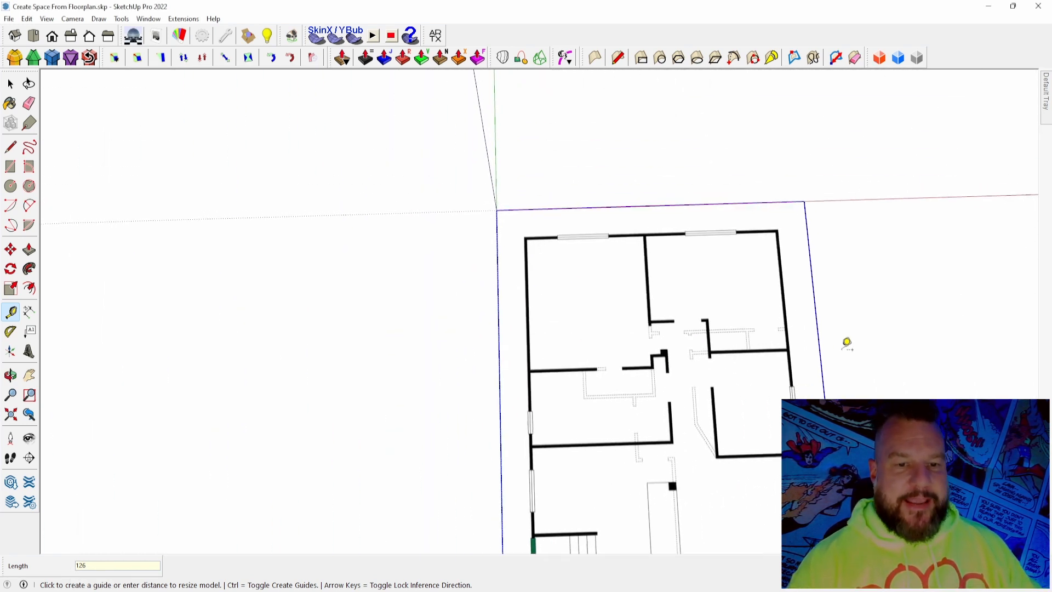
middle_drag(846, 340, 847, 343)
scroll(616, 211, up, 8)
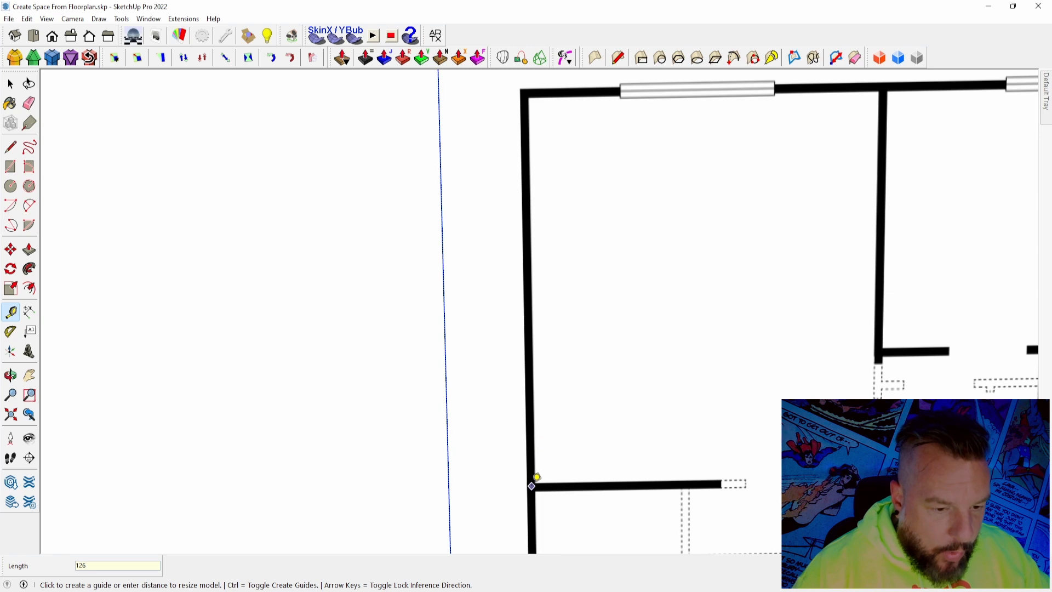
scroll(548, 106, down, 5)
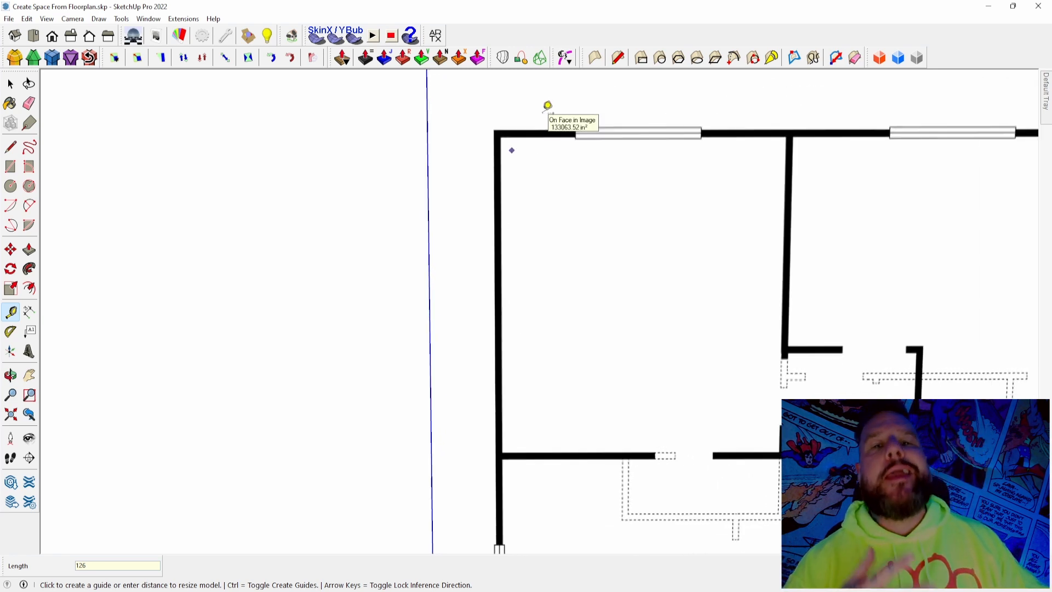
scroll(548, 107, down, 5)
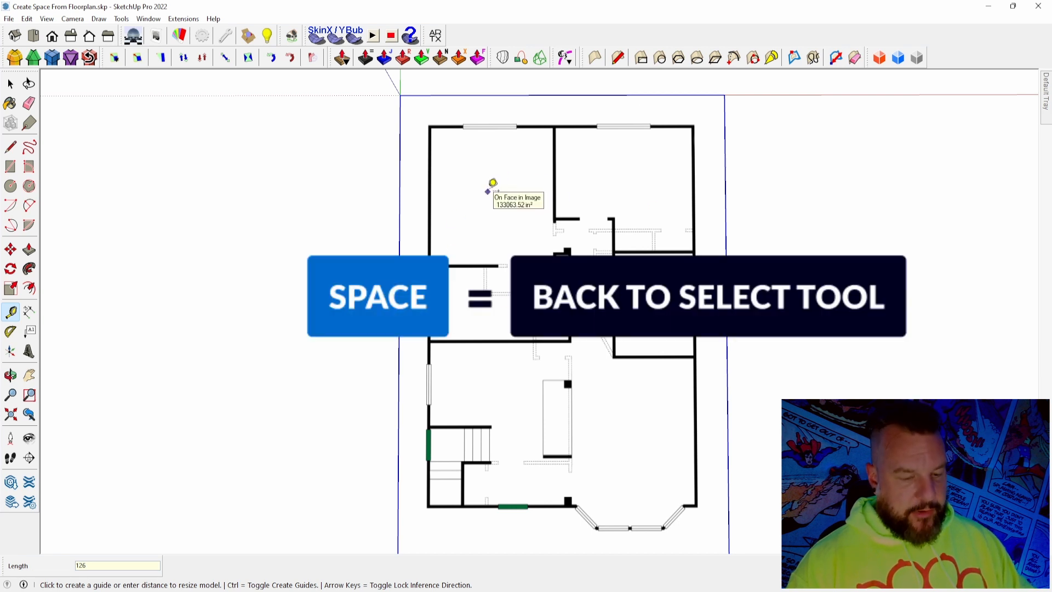
key(space)
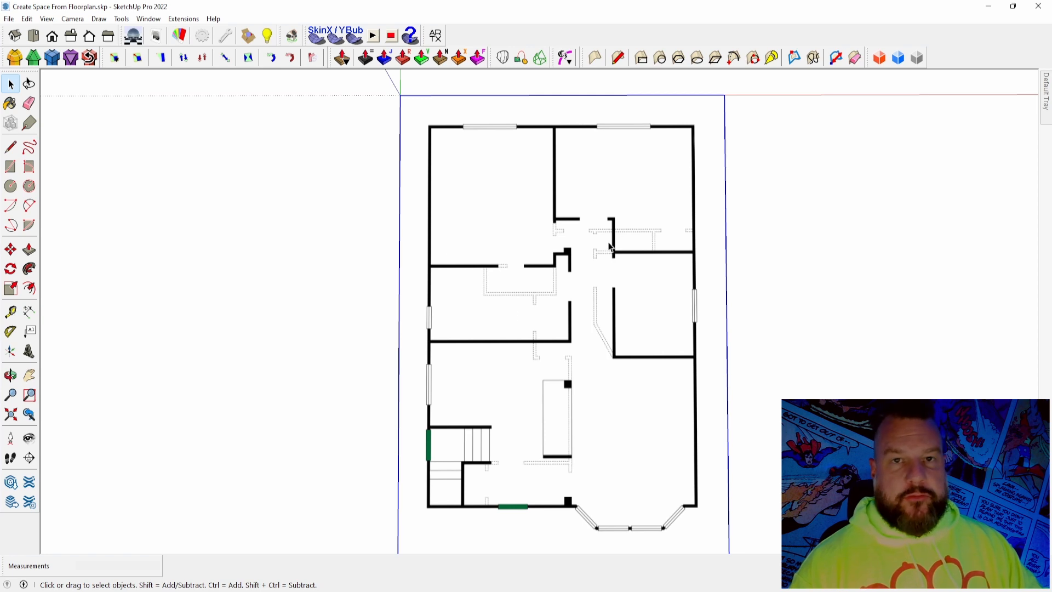
scroll(521, 164, up, 3)
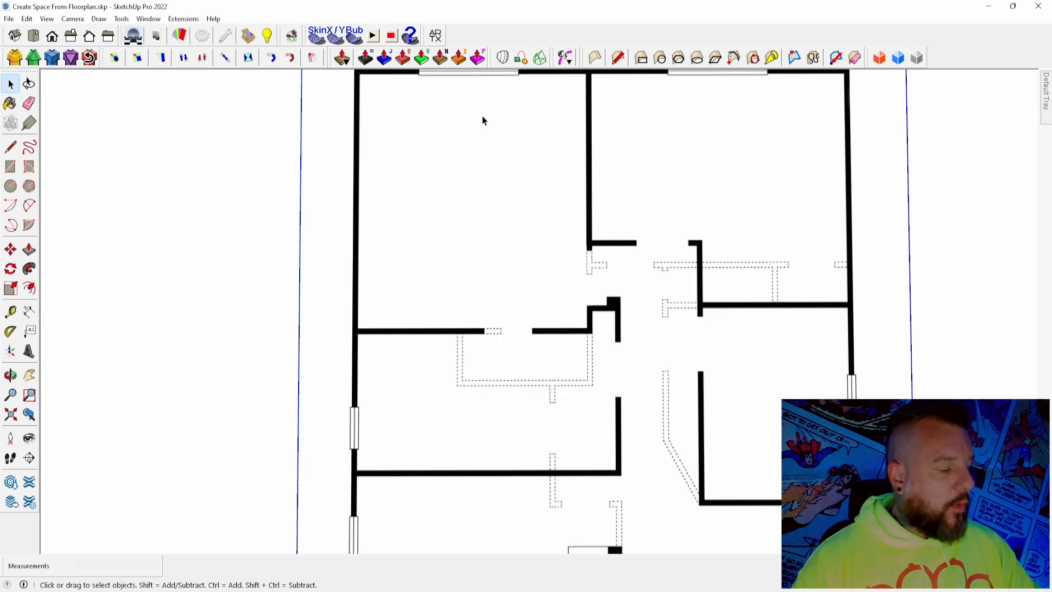
scroll(484, 120, up, 2)
scroll(484, 120, up, 1)
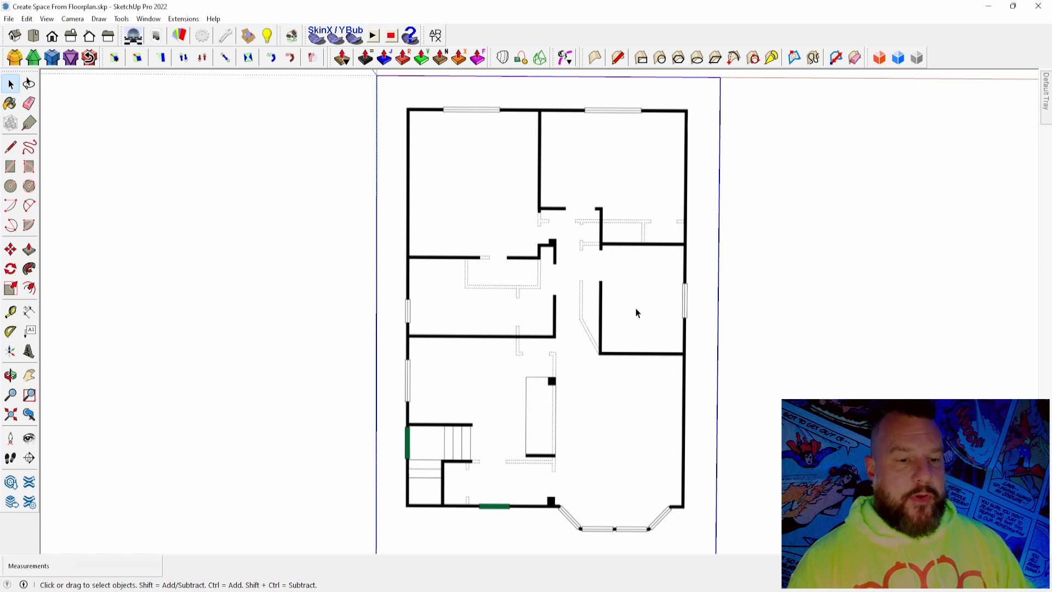
Start a rectangle at the inner upper-left corner of the floor plan's outer walls
key(r)
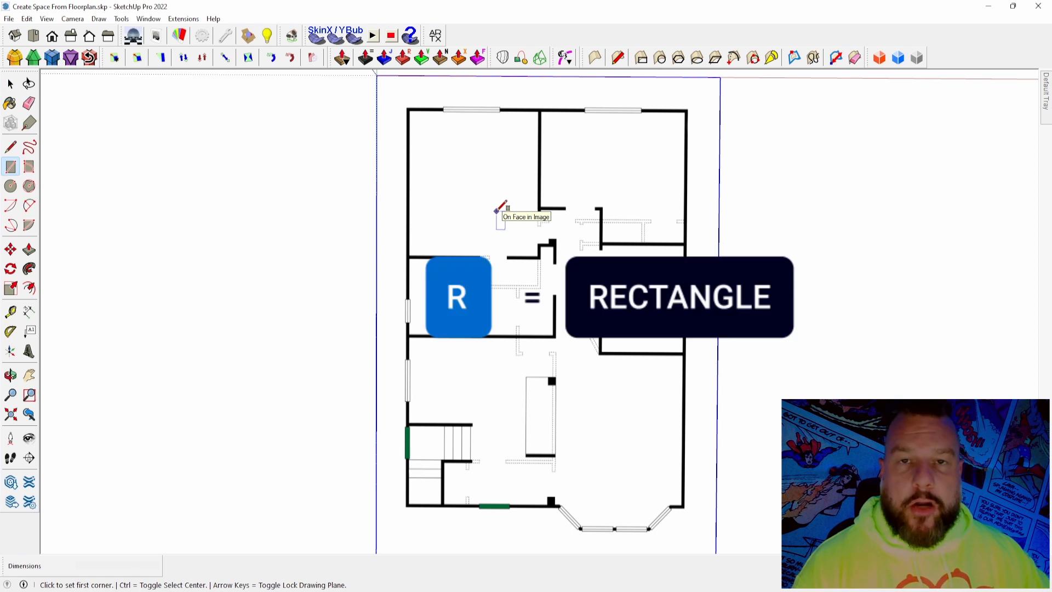
scroll(497, 210, up, 6)
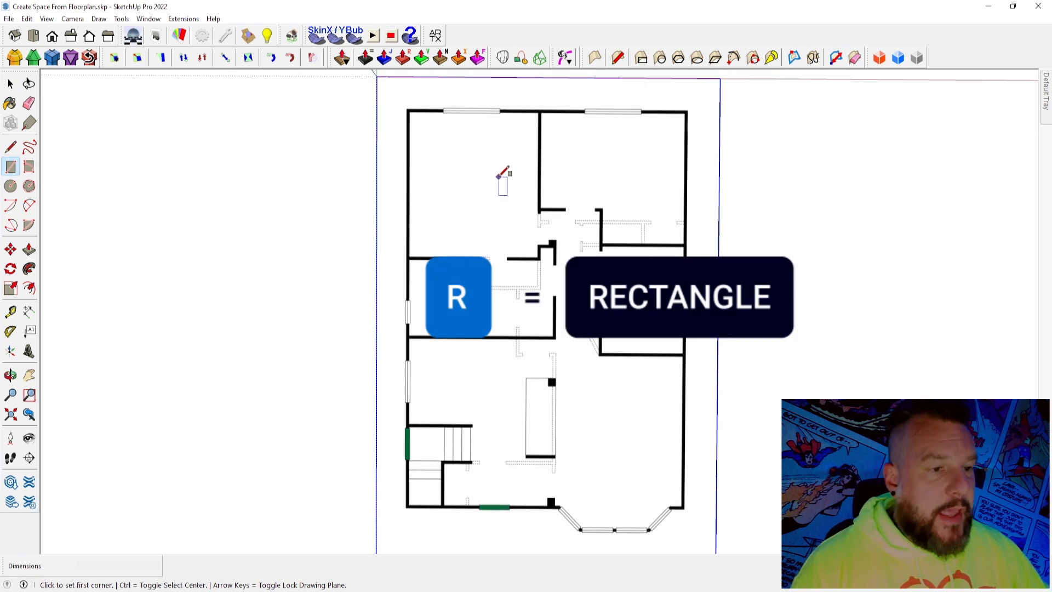
scroll(485, 154, up, 8)
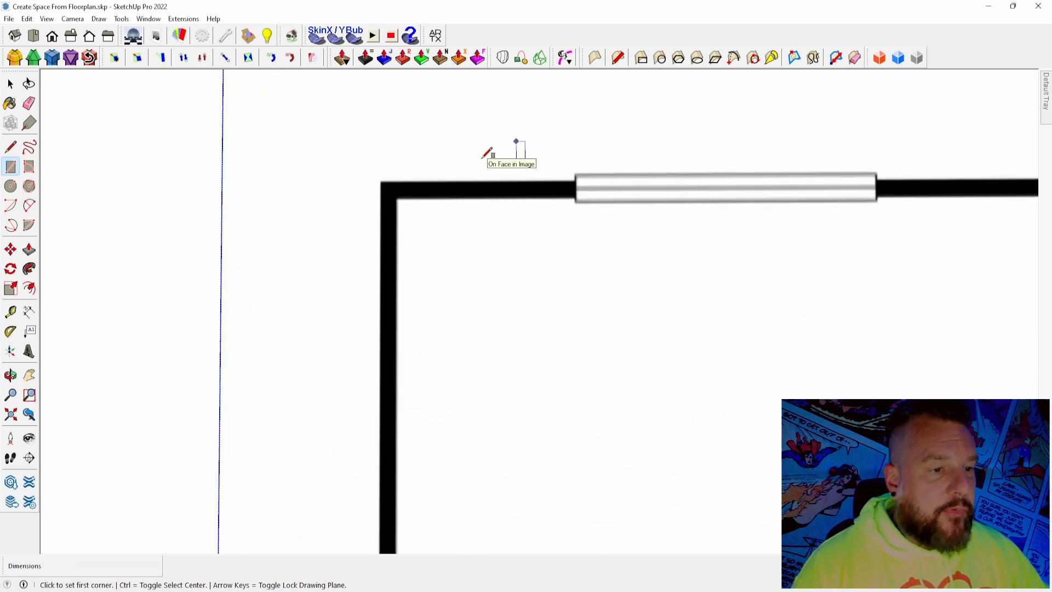
scroll(471, 163, up, 1)
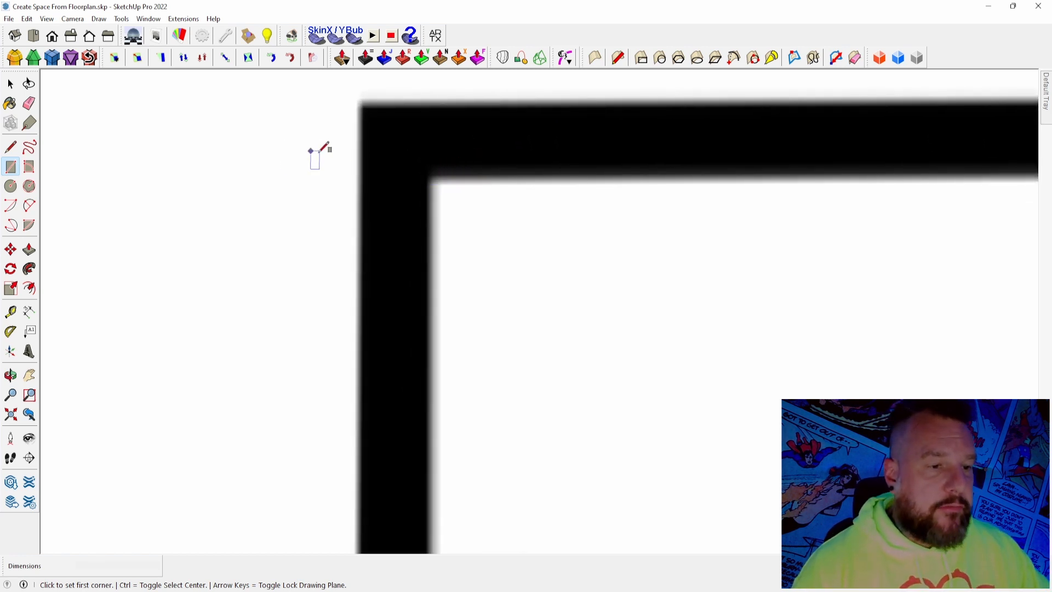
scroll(441, 170, up, 2)
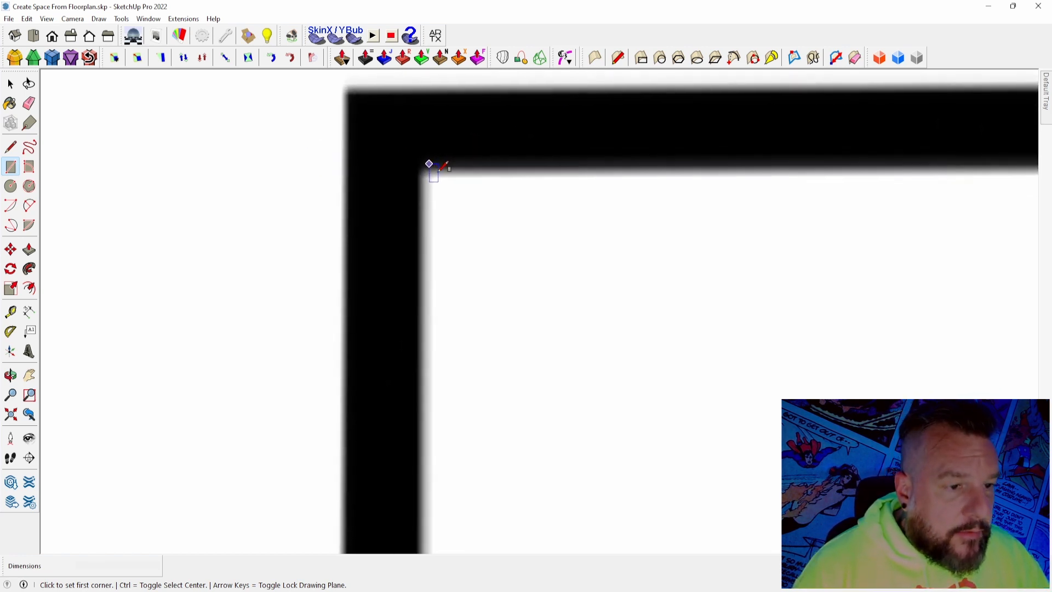
scroll(557, 265, down, 5)
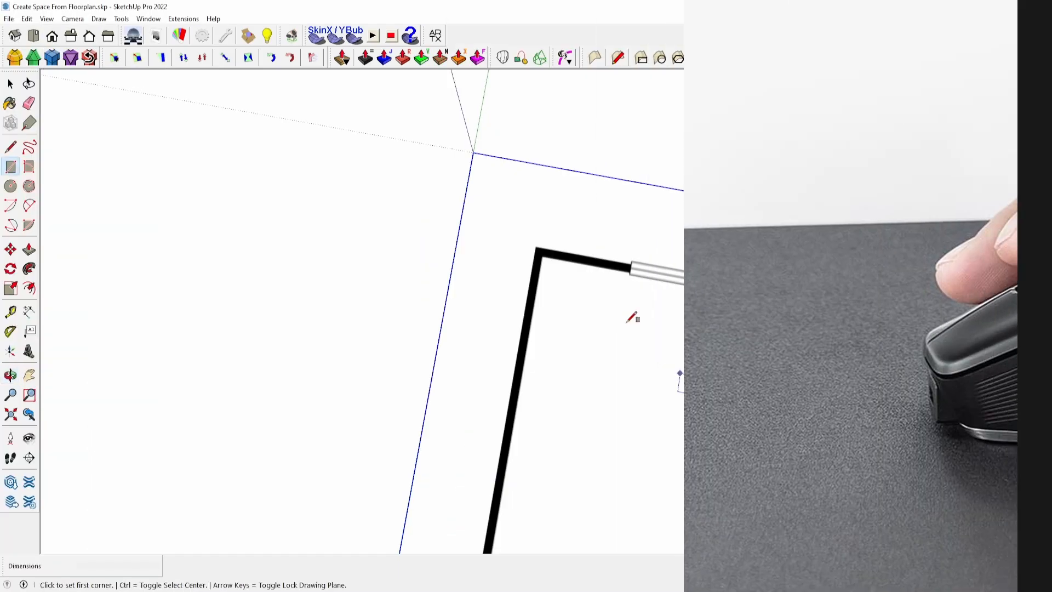
scroll(639, 321, up, 4)
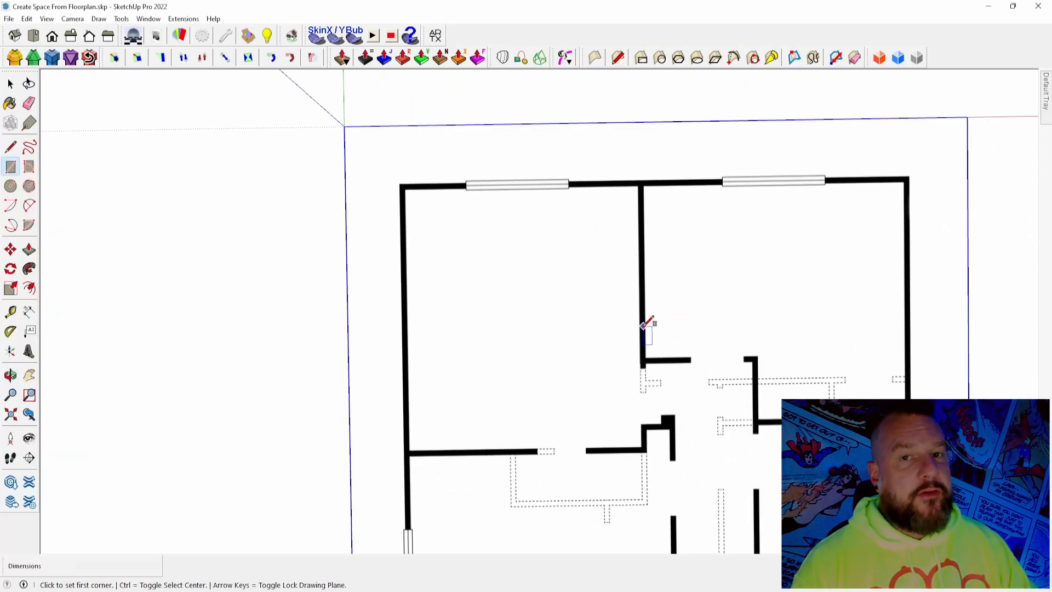
scroll(646, 326, down, 3)
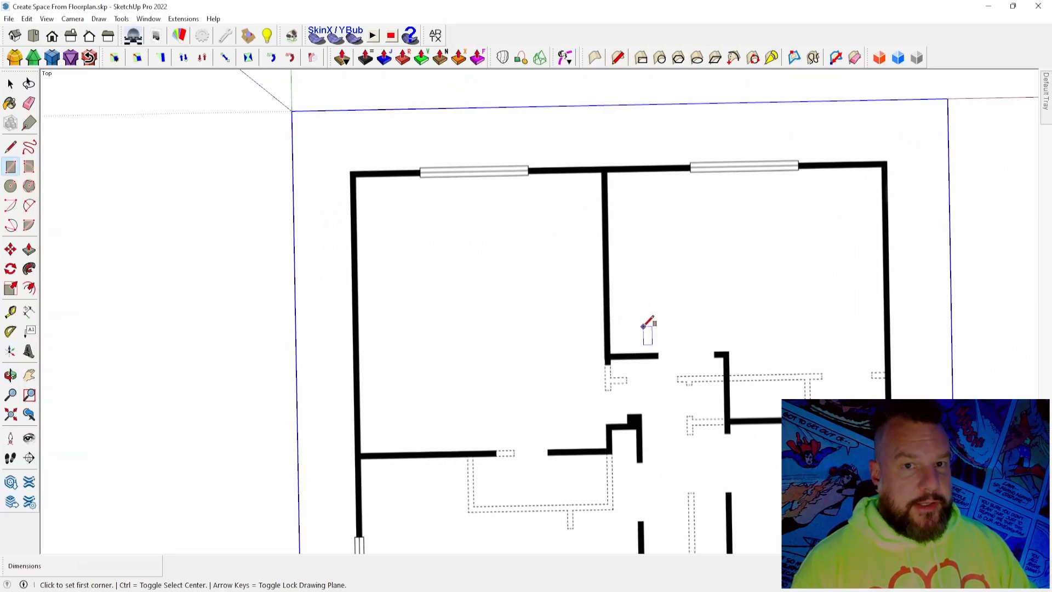
scroll(658, 276, down, 4)
scroll(667, 305, up, 6)
scroll(672, 318, down, 6)
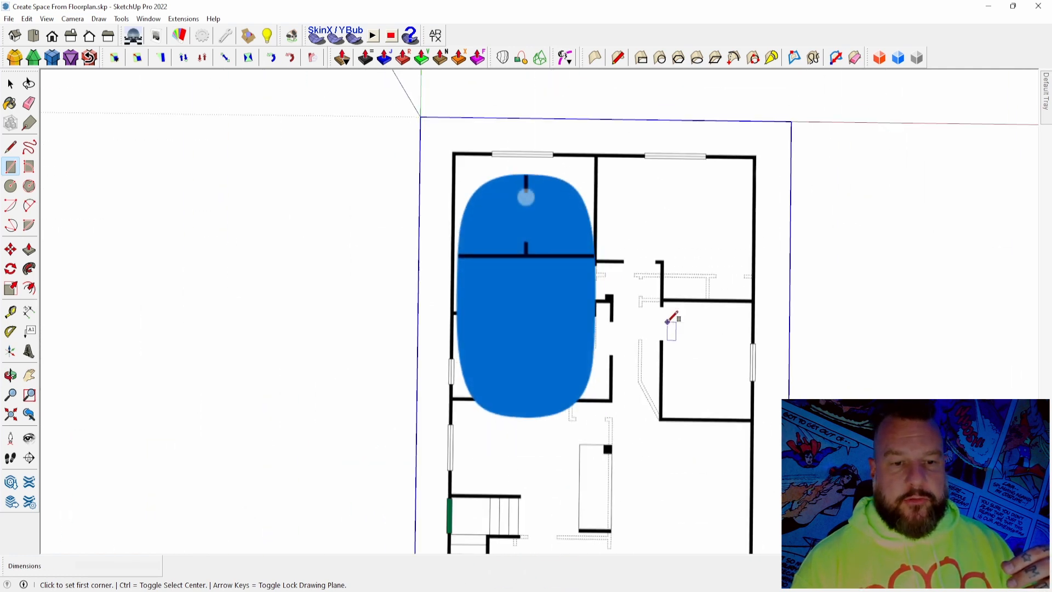
scroll(668, 322, up, 12)
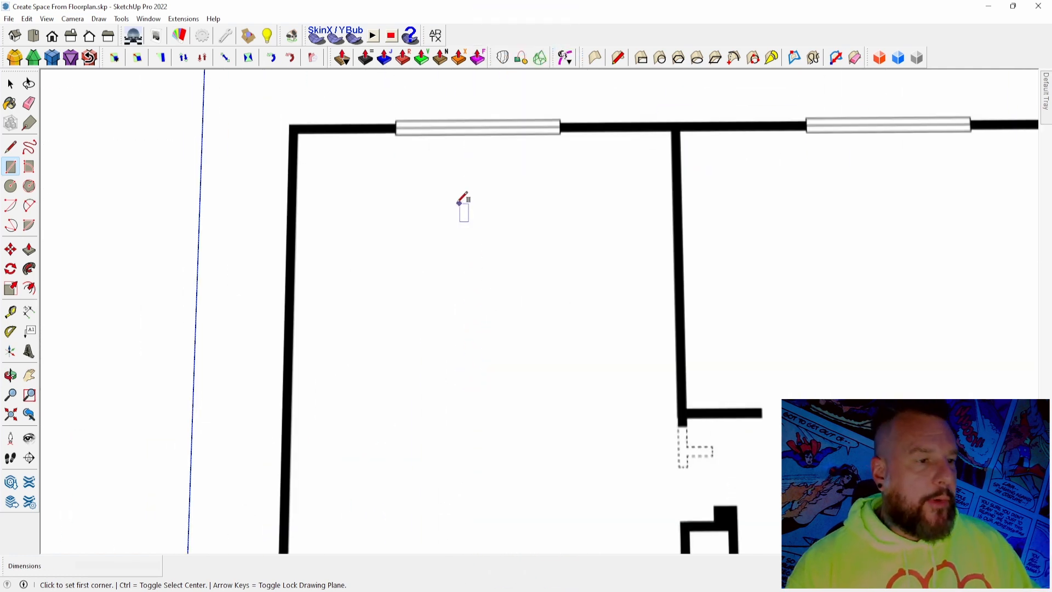
scroll(416, 192, up, 5)
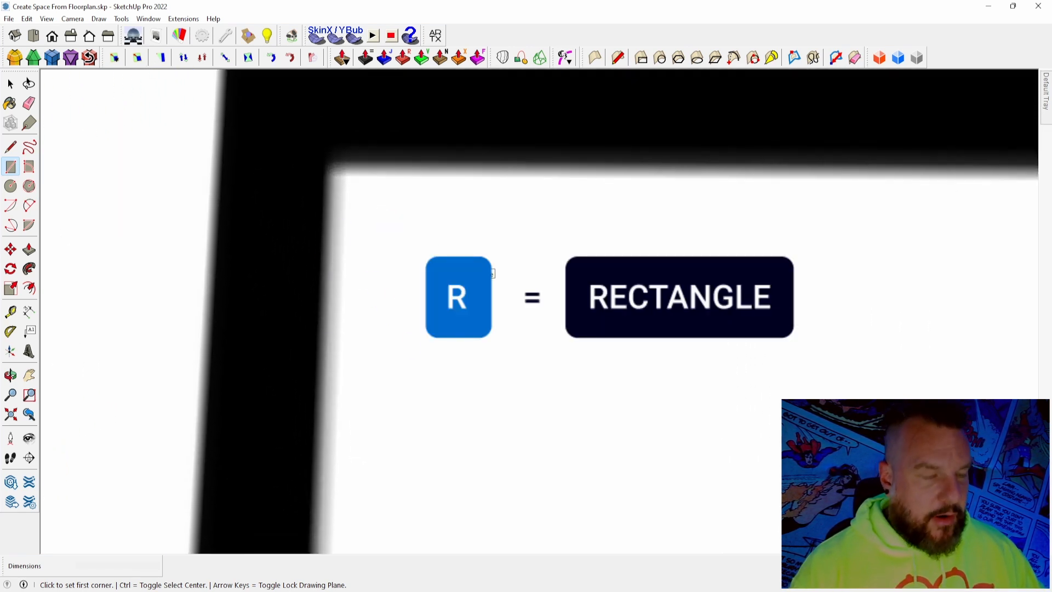
click(327, 161)
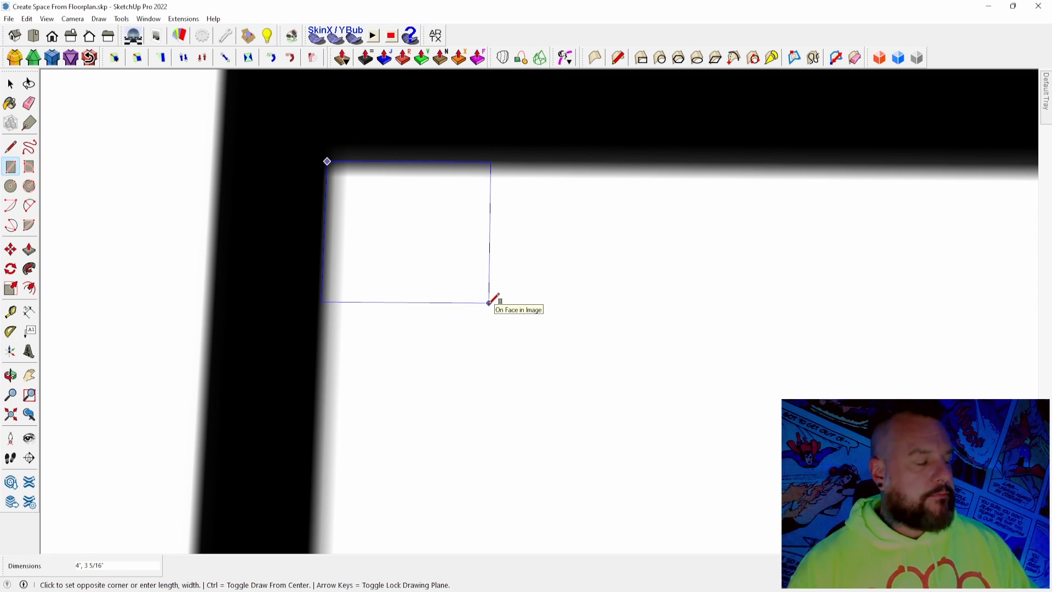
Finish the rectangle at the inner lower-right corner of the outer walls, about 344 by 251 inches
scroll(490, 302, down, 5)
scroll(524, 294, down, 8)
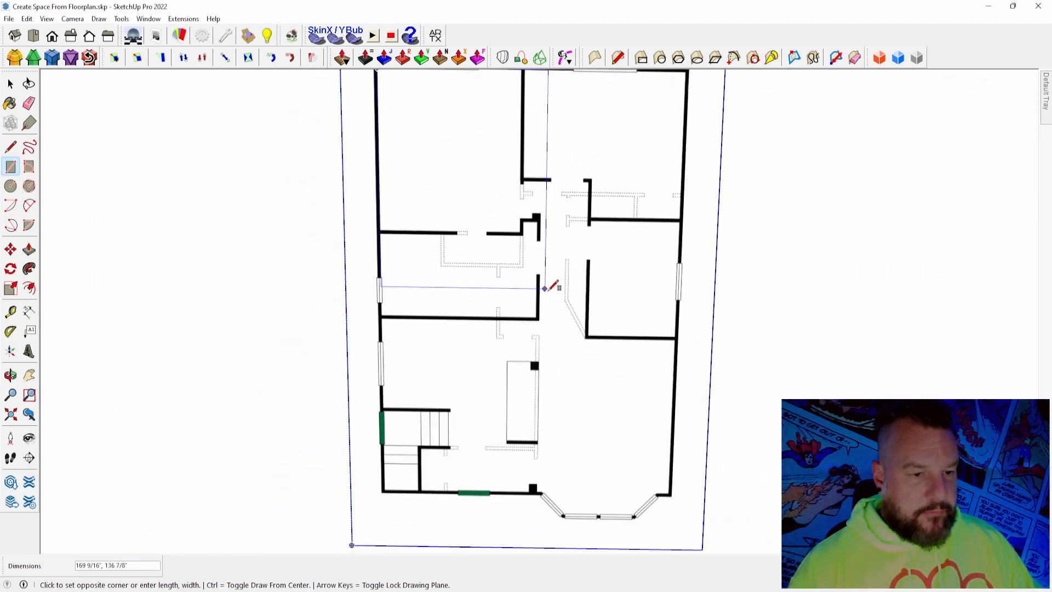
scroll(567, 281, up, 4)
scroll(587, 272, up, 10)
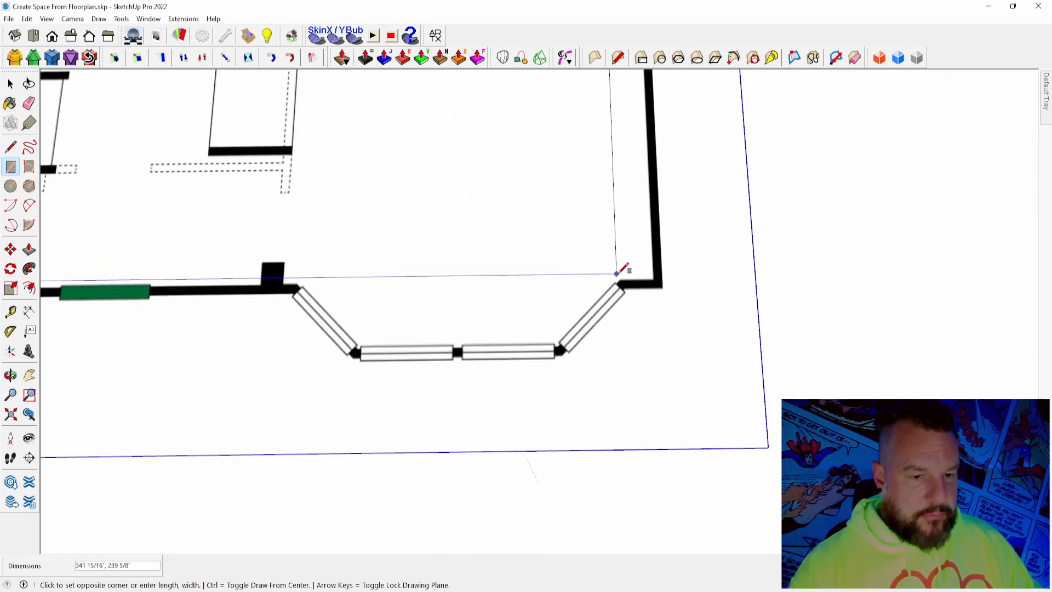
scroll(735, 284, up, 4)
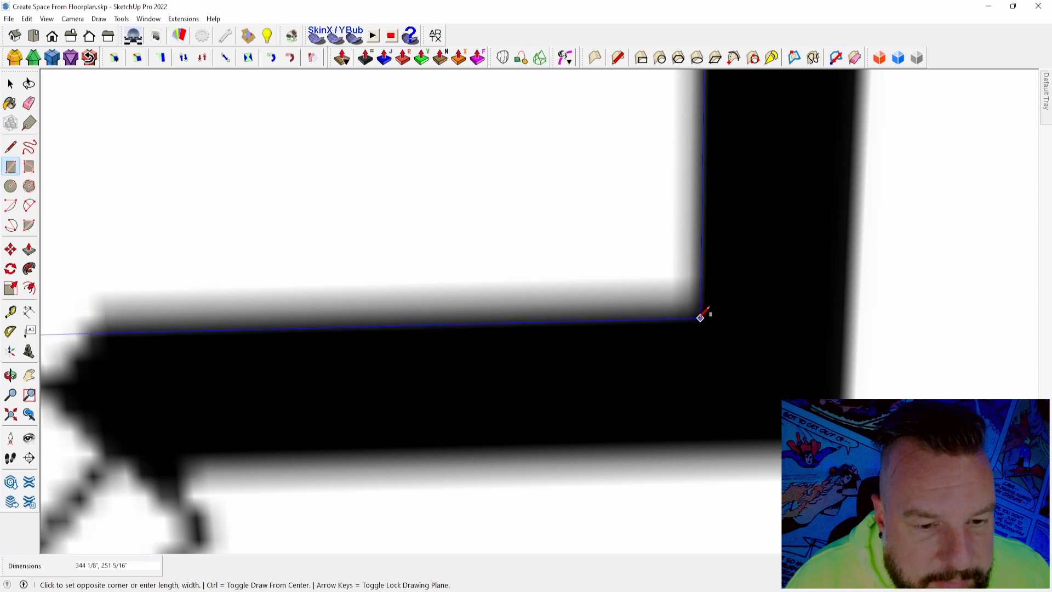
click(701, 317)
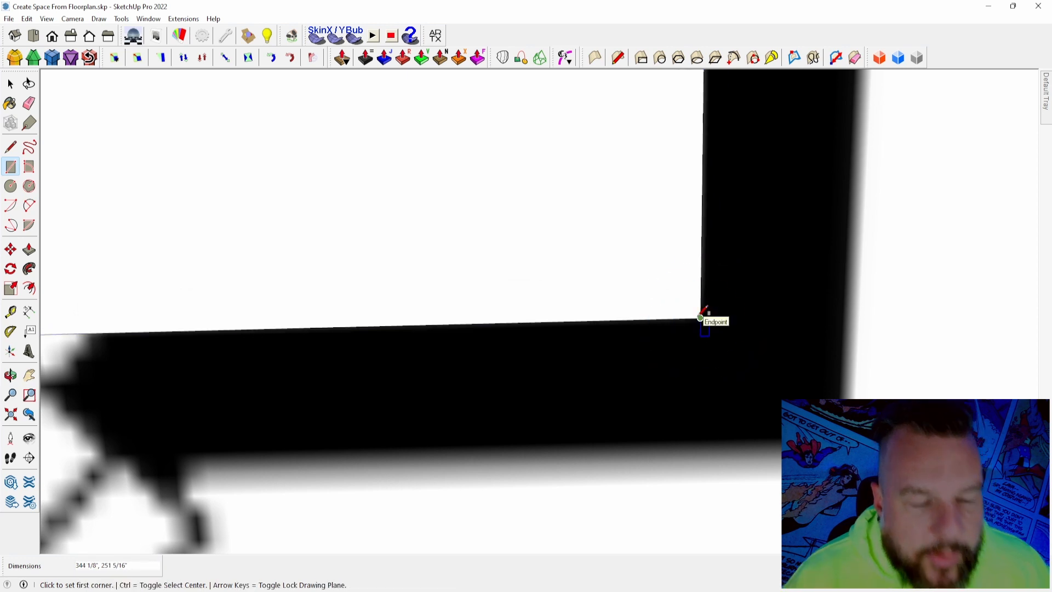
Draw a line about 27 3/4 inches long from the inner wall end at the bay window's left side to the bay's lower-left post
scroll(702, 315, down, 10)
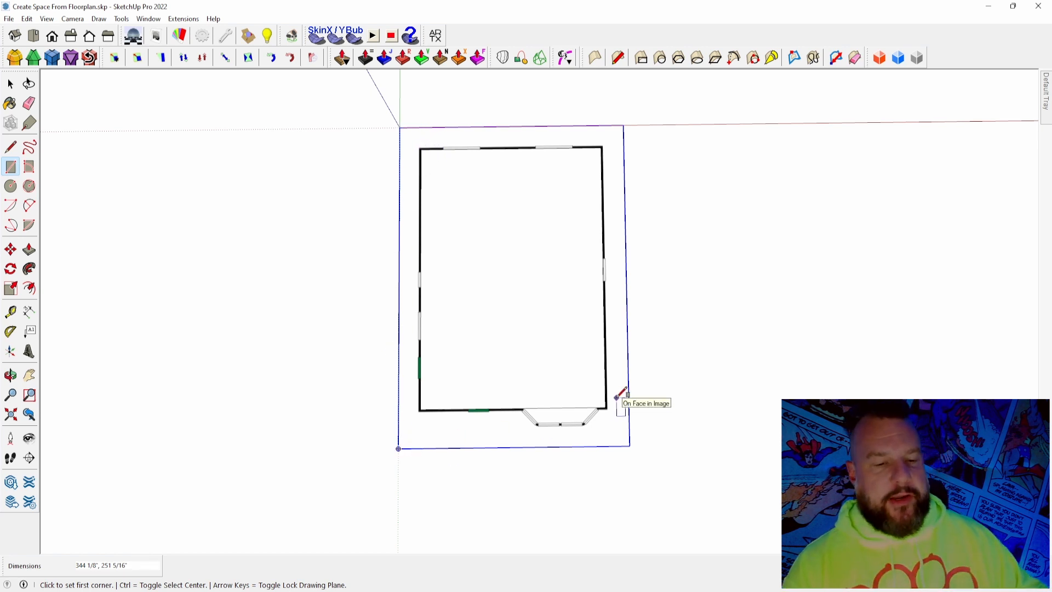
scroll(614, 390, up, 8)
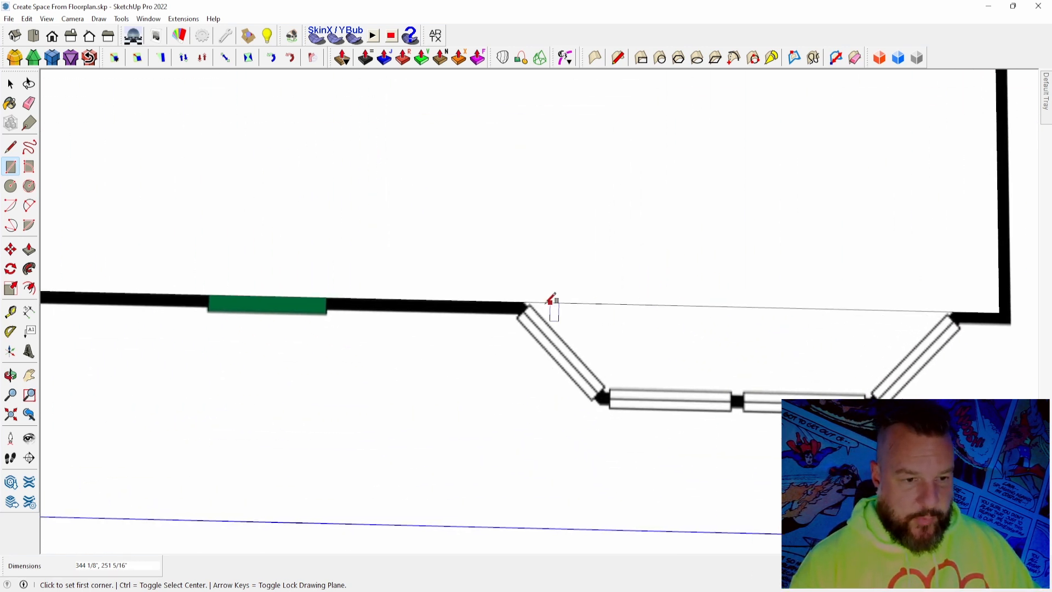
shift+middle_drag(1030, 303, 919, 299)
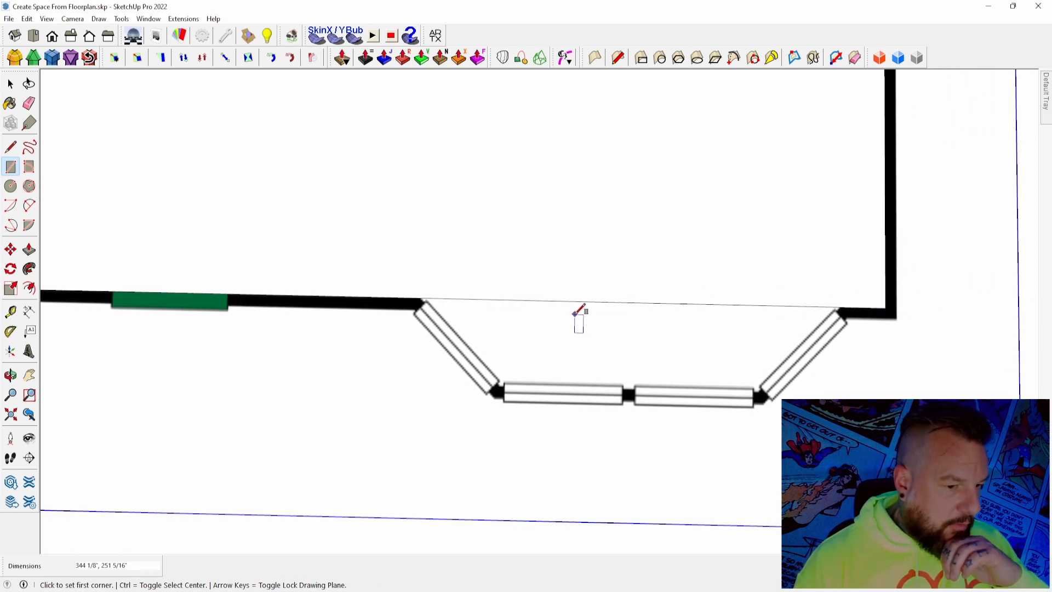
key(l)
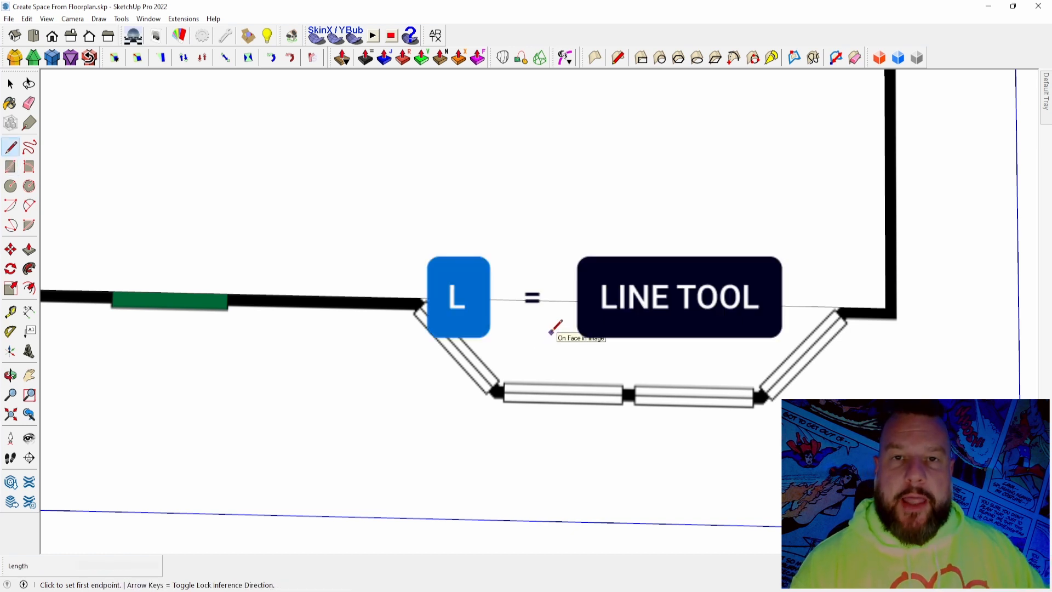
scroll(418, 301, up, 6)
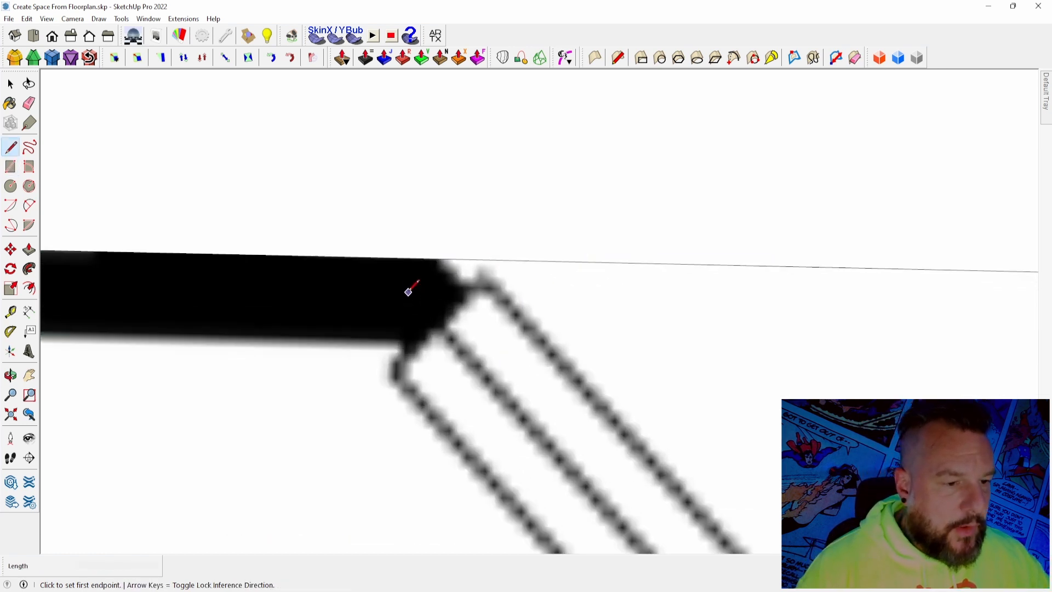
click(441, 254)
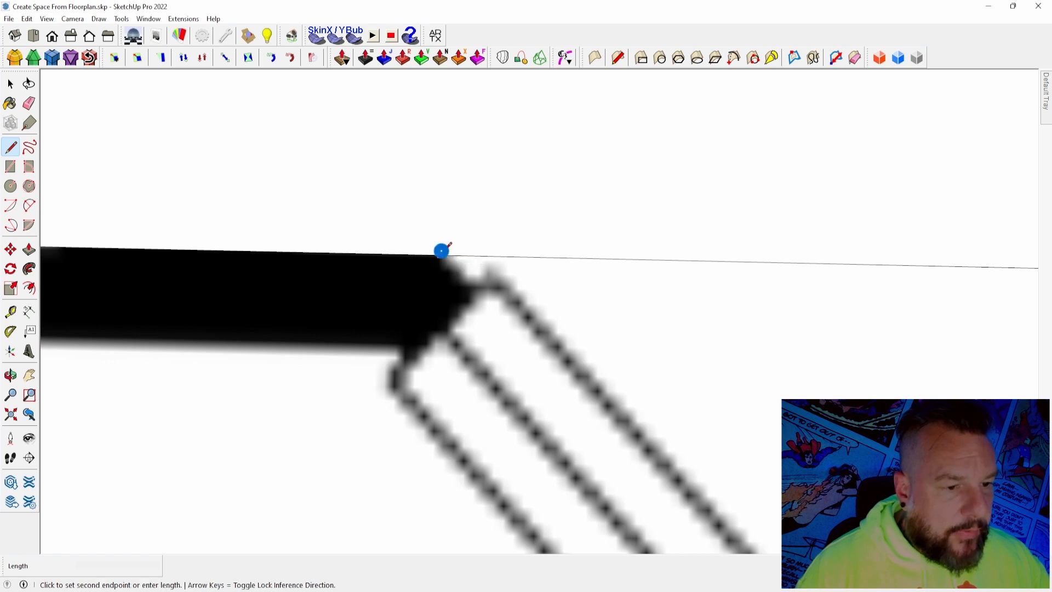
scroll(442, 257, down, 3)
scroll(505, 347, up, 4)
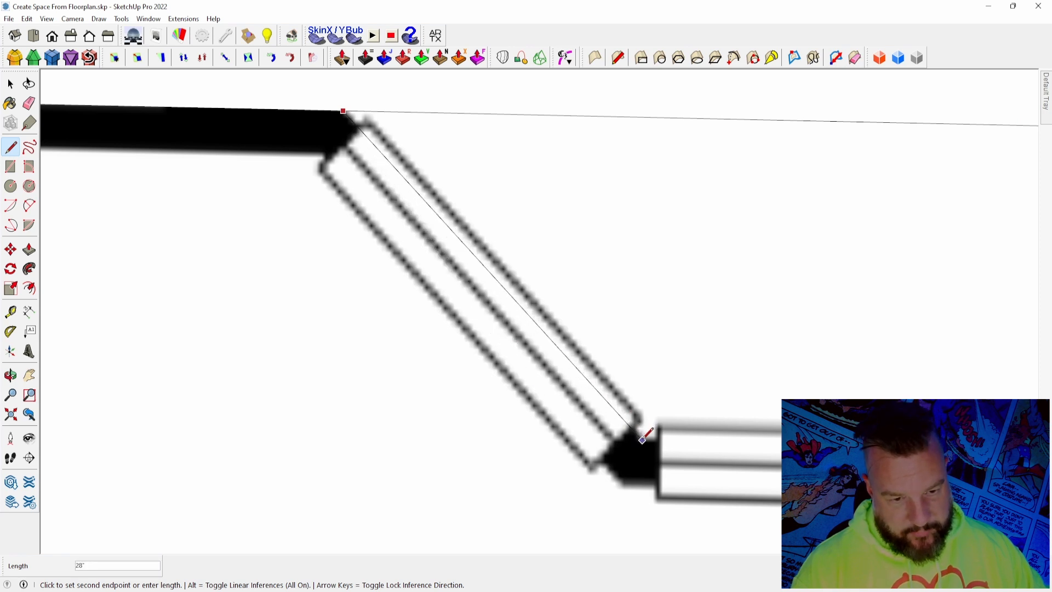
scroll(638, 432, up, 4)
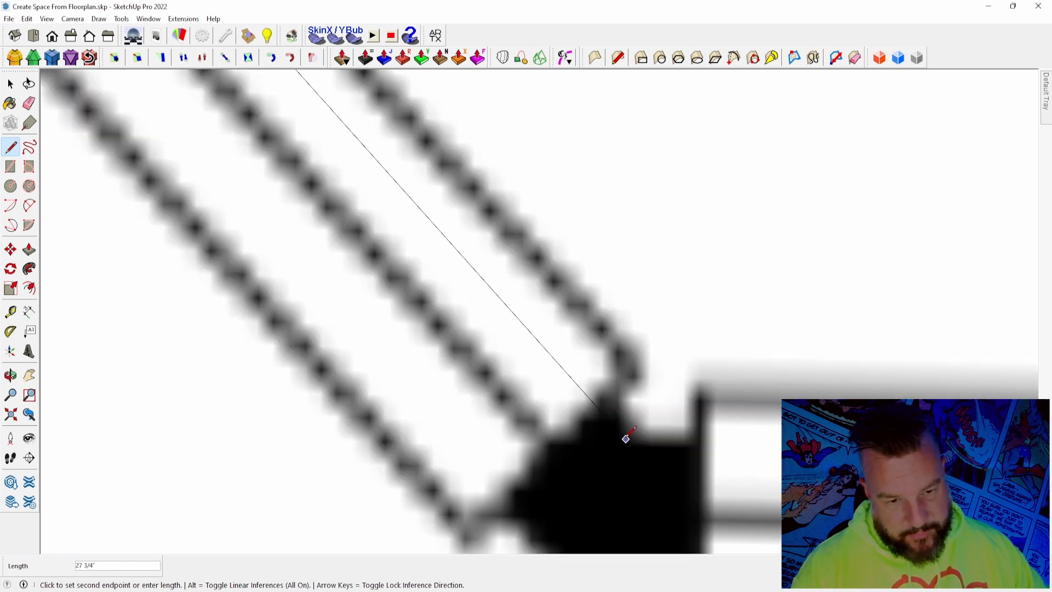
click(626, 440)
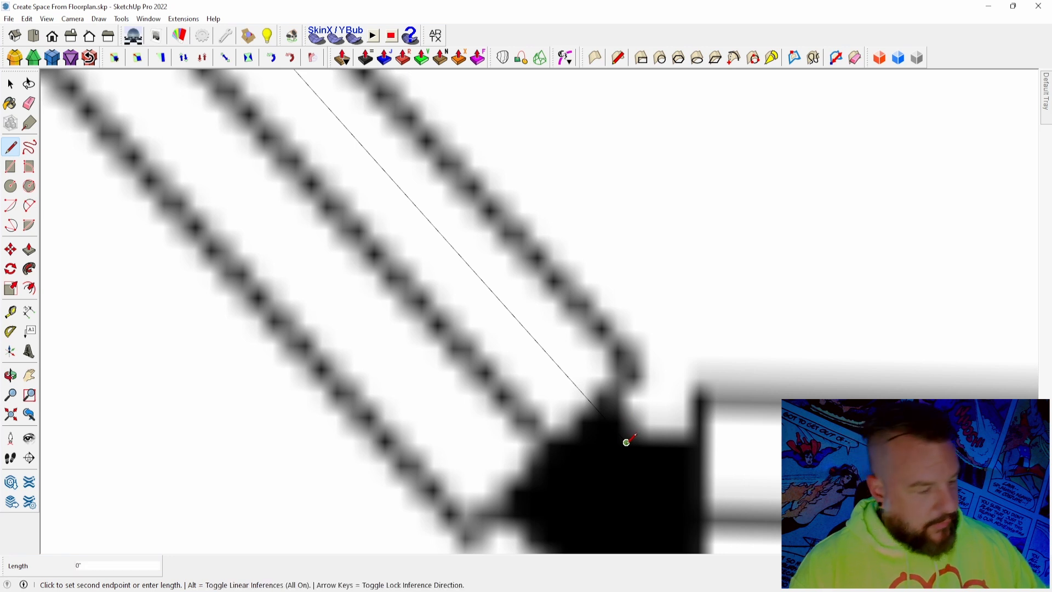
Draw a line about 62 5/16 inches long along the red axis from the bay window's lower-left post to its lower-right post
scroll(626, 441, down, 6)
scroll(767, 453, down, 1)
shift+middle_drag(998, 453, 751, 452)
scroll(745, 449, up, 4)
scroll(743, 451, up, 3)
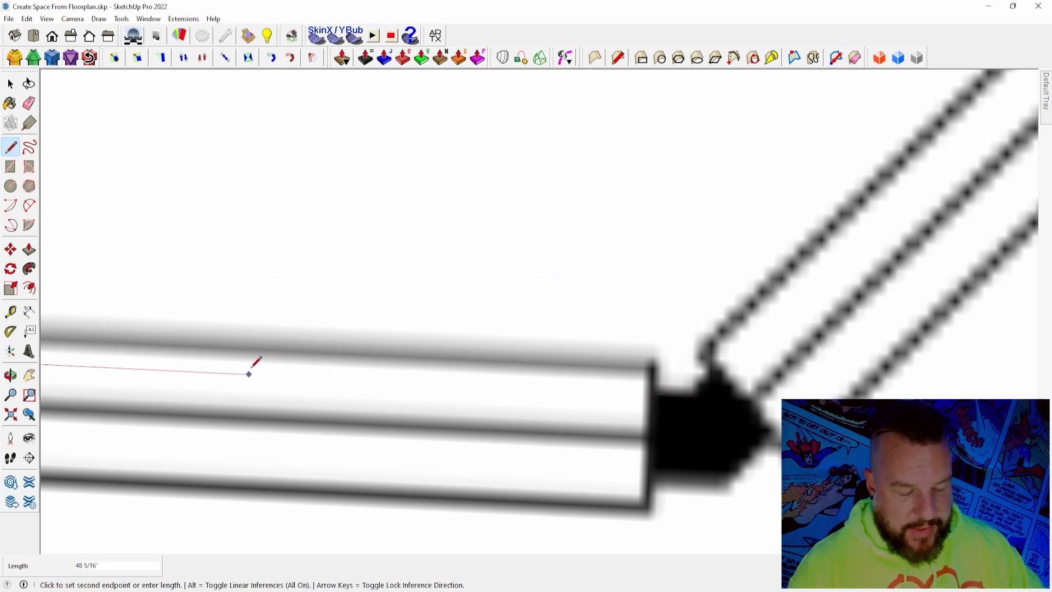
key(shift)
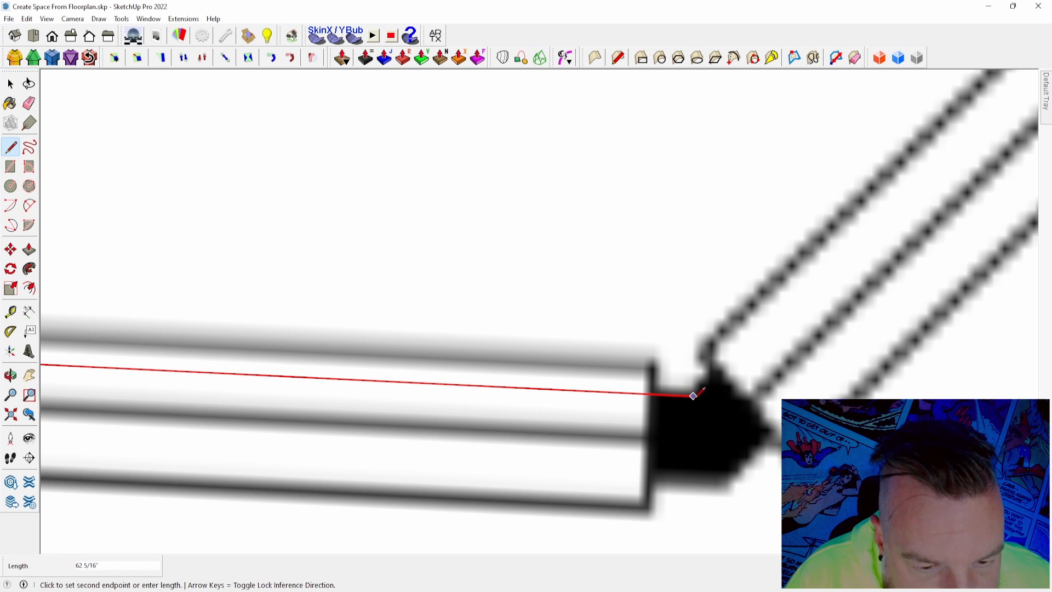
click(693, 395)
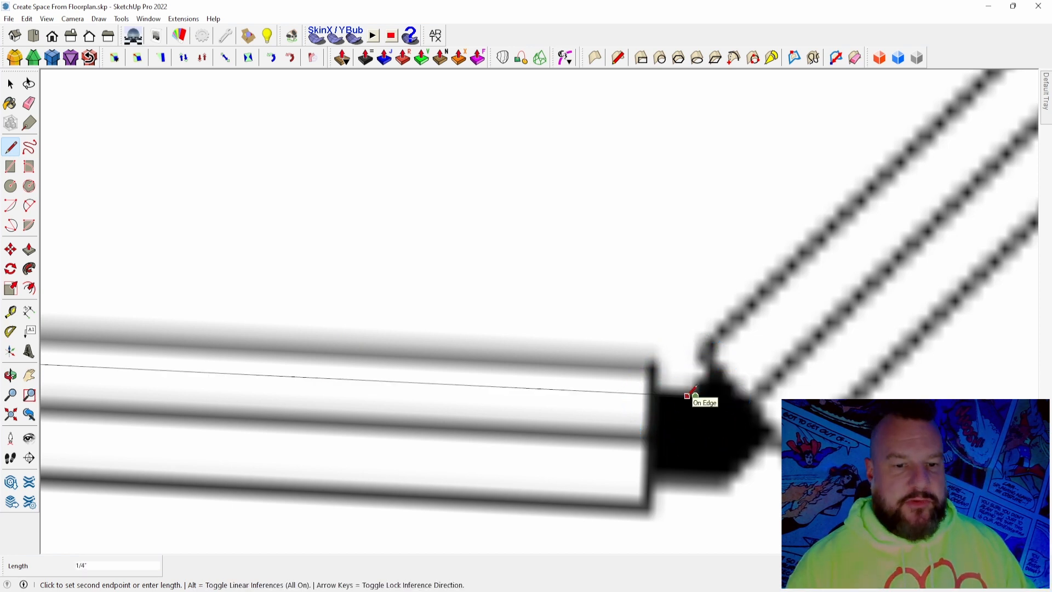
Close the bay outline with a line about 27 15/16 inches long from the lower-right post to the inner wall end
scroll(471, 361, down, 3)
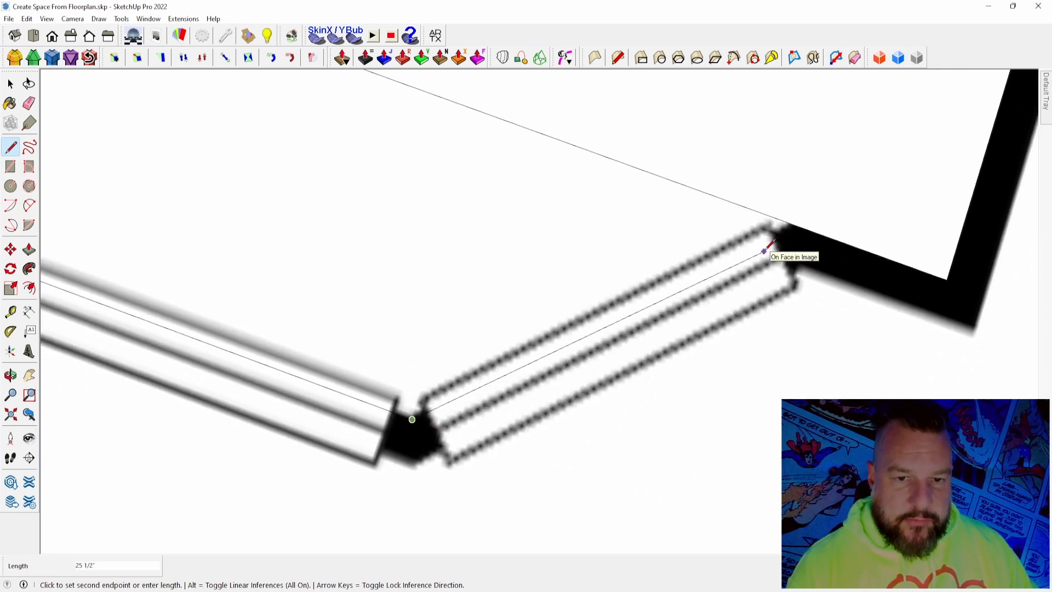
scroll(777, 233, up, 2)
scroll(787, 226, up, 5)
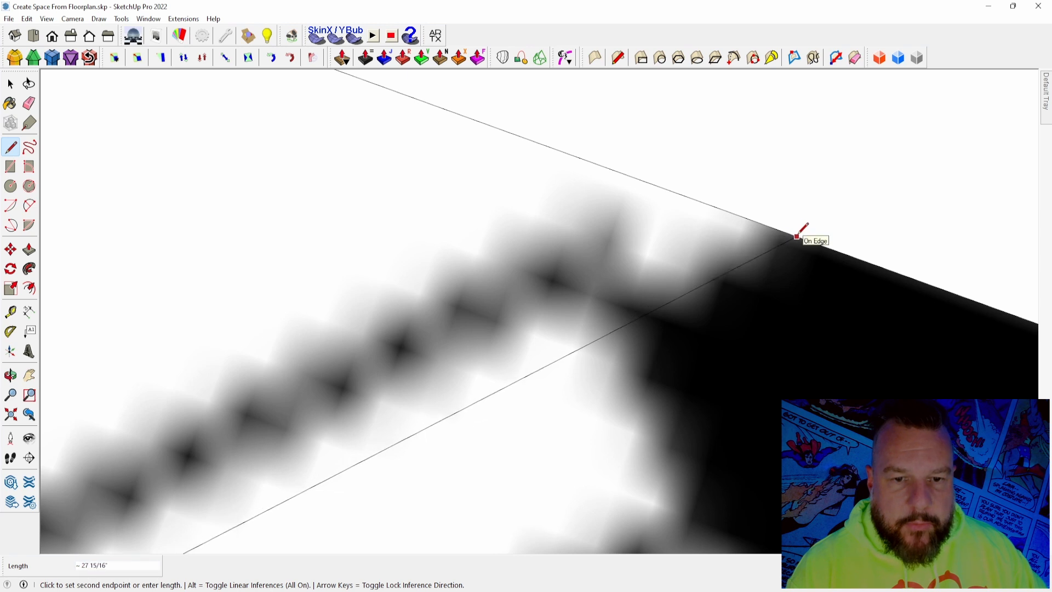
click(797, 236)
scroll(807, 258, down, 2)
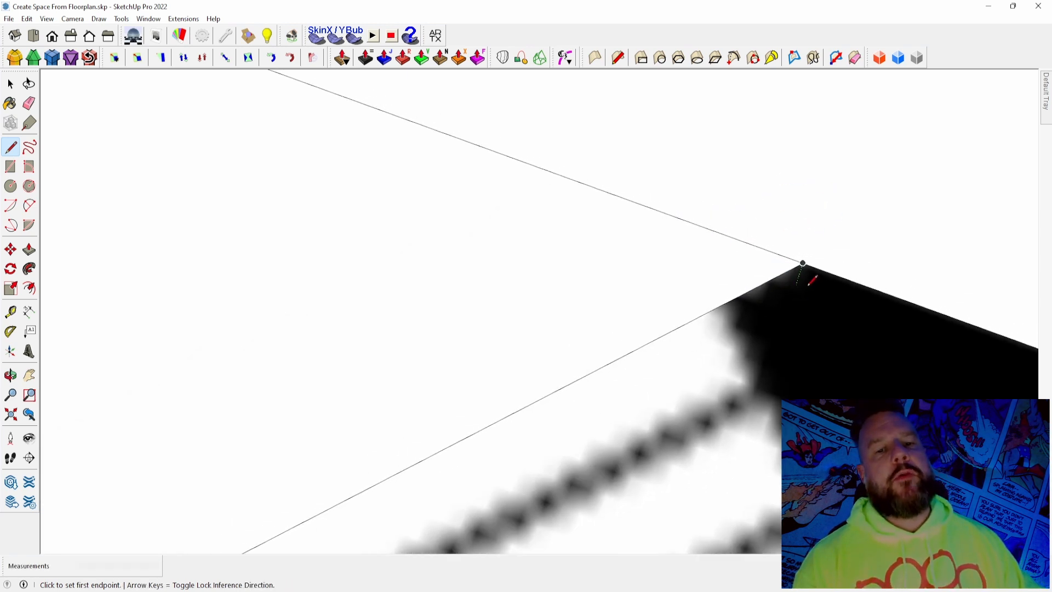
scroll(810, 283, down, 5)
key(space)
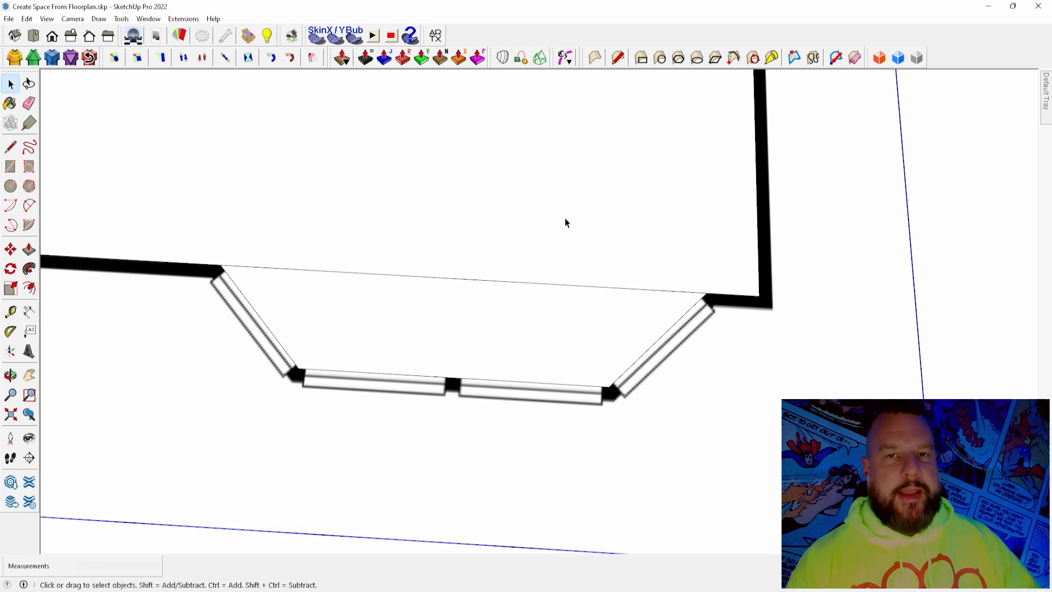
Delete the straight edge that separates the bay window area from the main room's face
scroll(567, 223, up, 4)
click(625, 233)
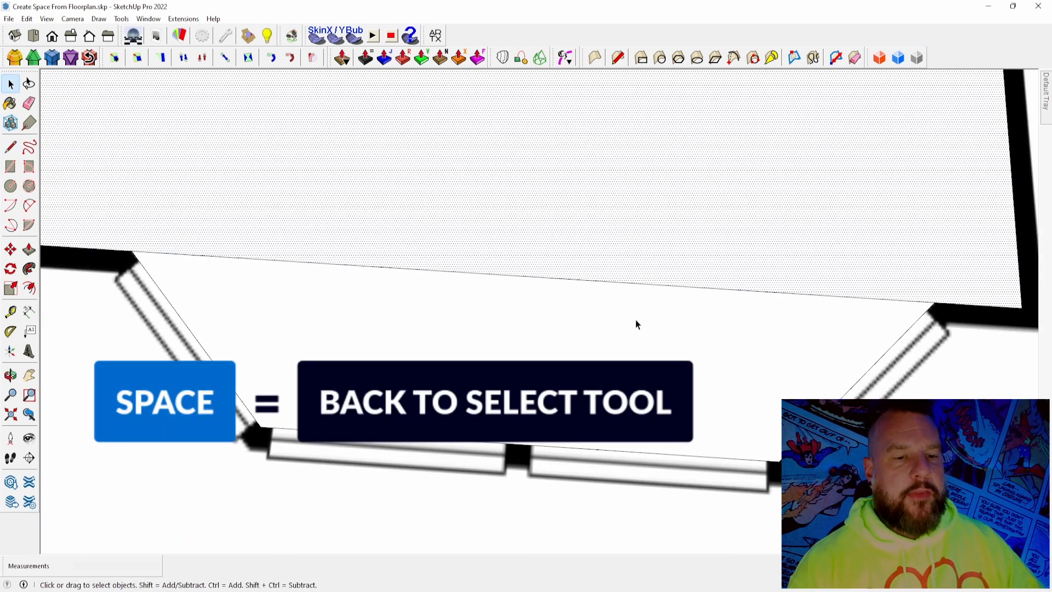
click(741, 293)
click(706, 289)
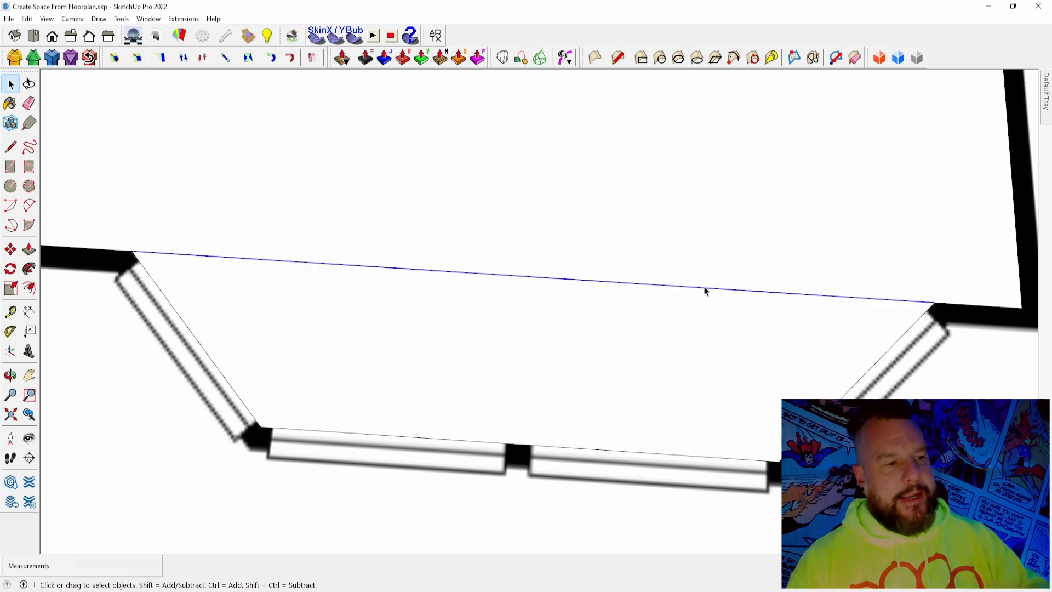
key(Delete)
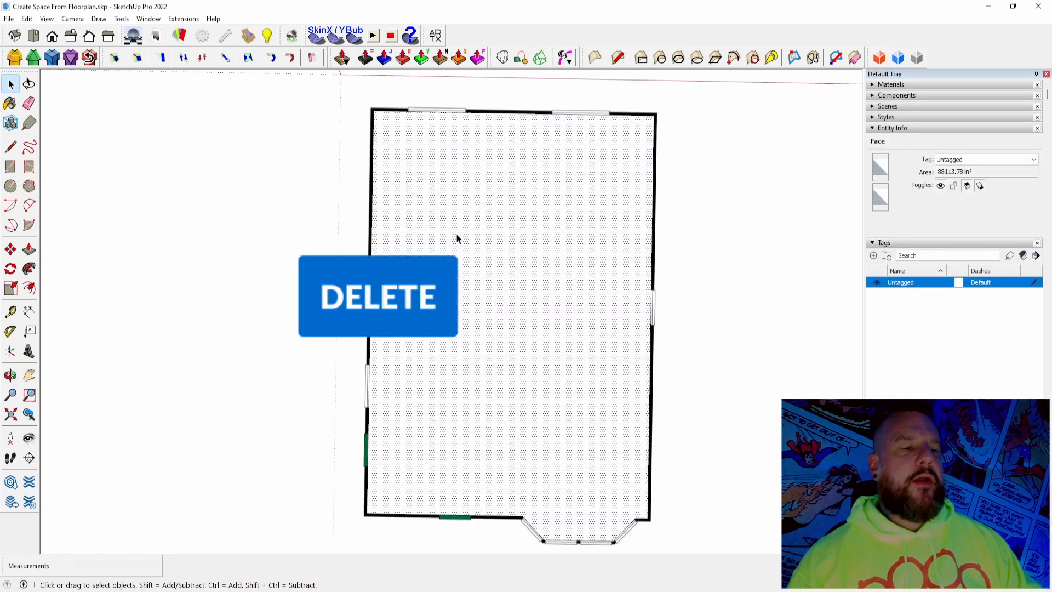
Offset the complete outline of the floor face outward by 5 inches to form the wall thickness
scroll(649, 254, down, 3)
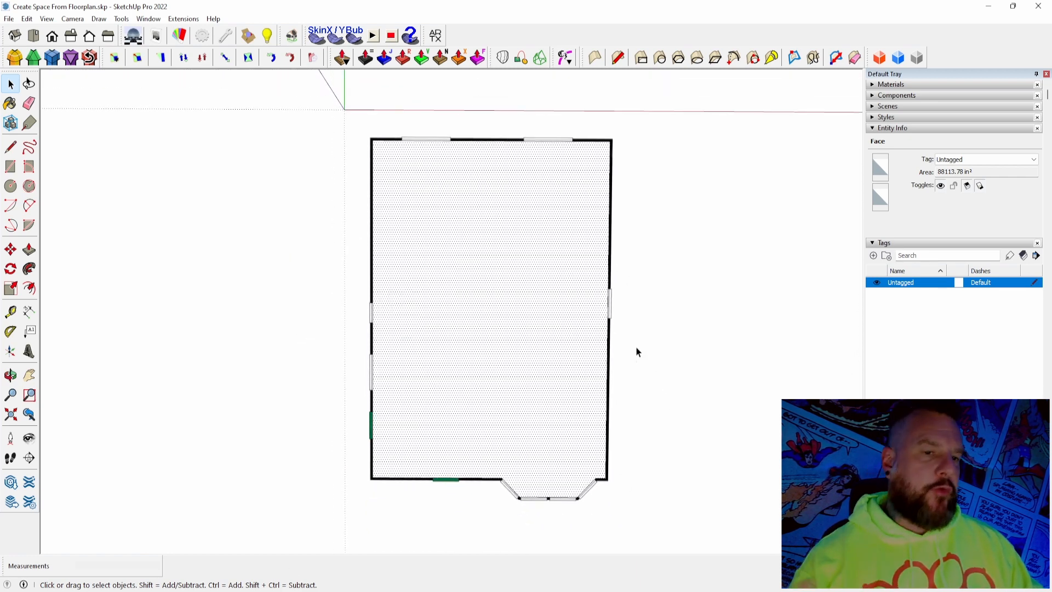
scroll(637, 352, up, 2)
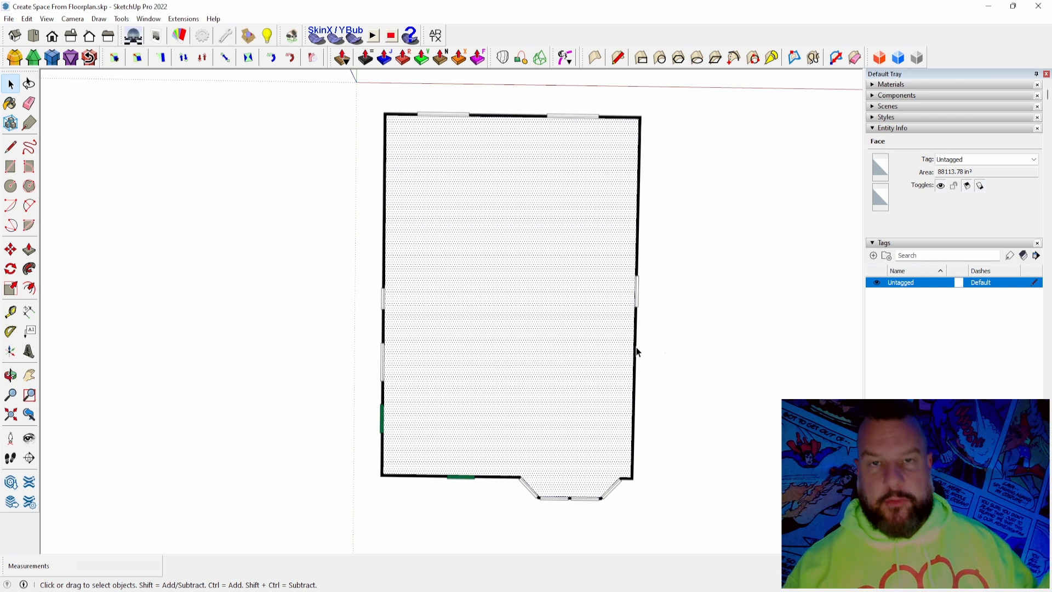
middle_drag(638, 352, 636, 332)
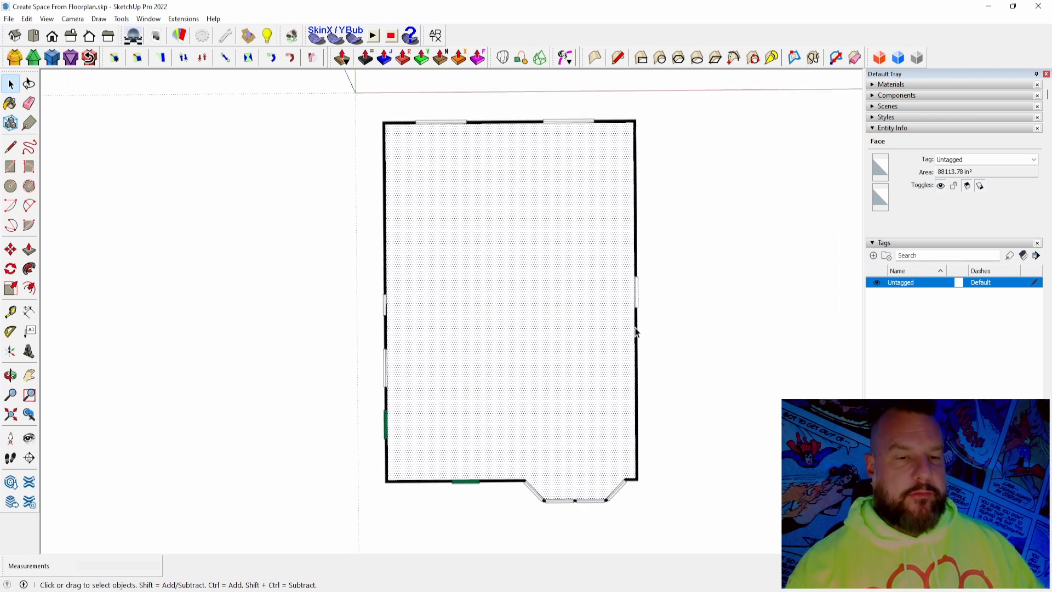
middle_drag(605, 329, 601, 268)
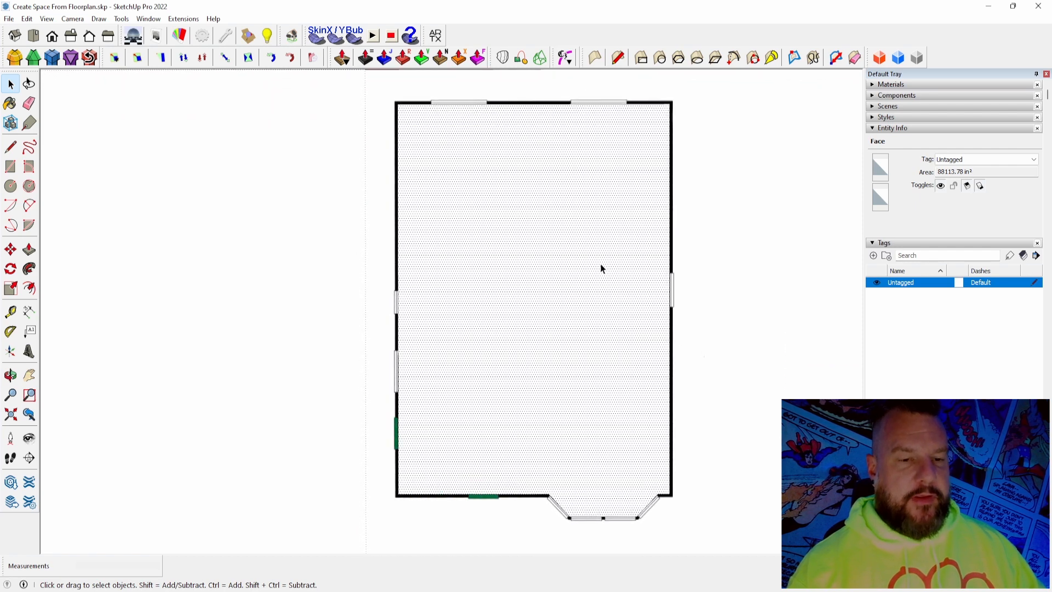
double_click(602, 269)
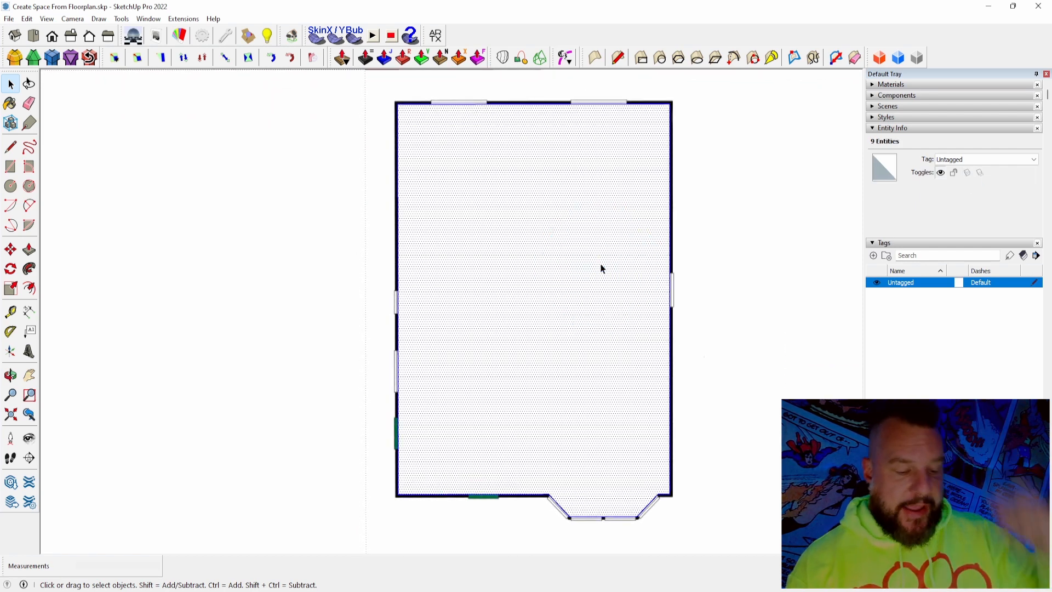
key(f)
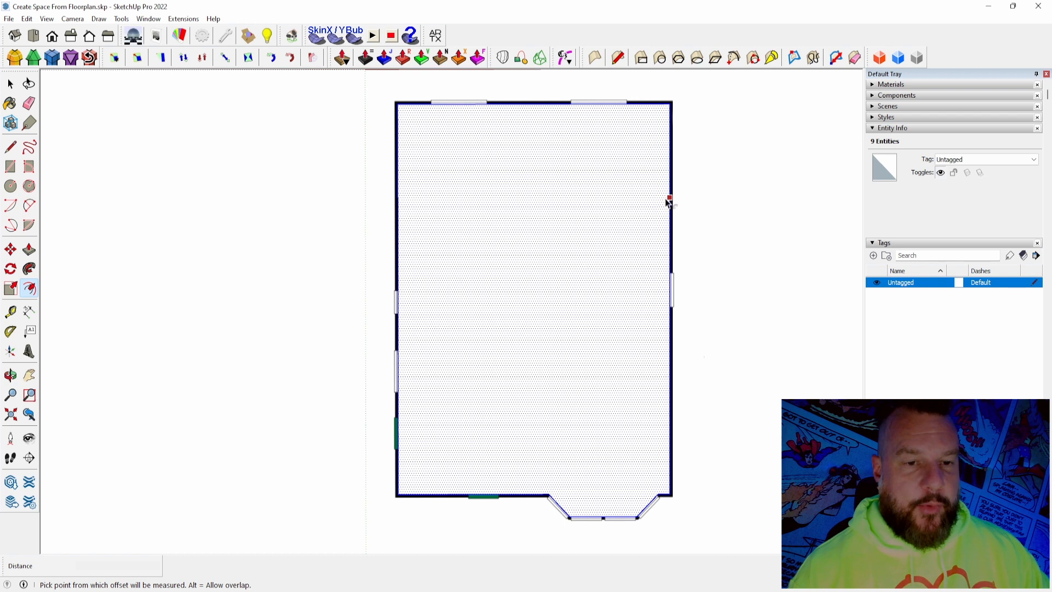
click(668, 198)
click(668, 199)
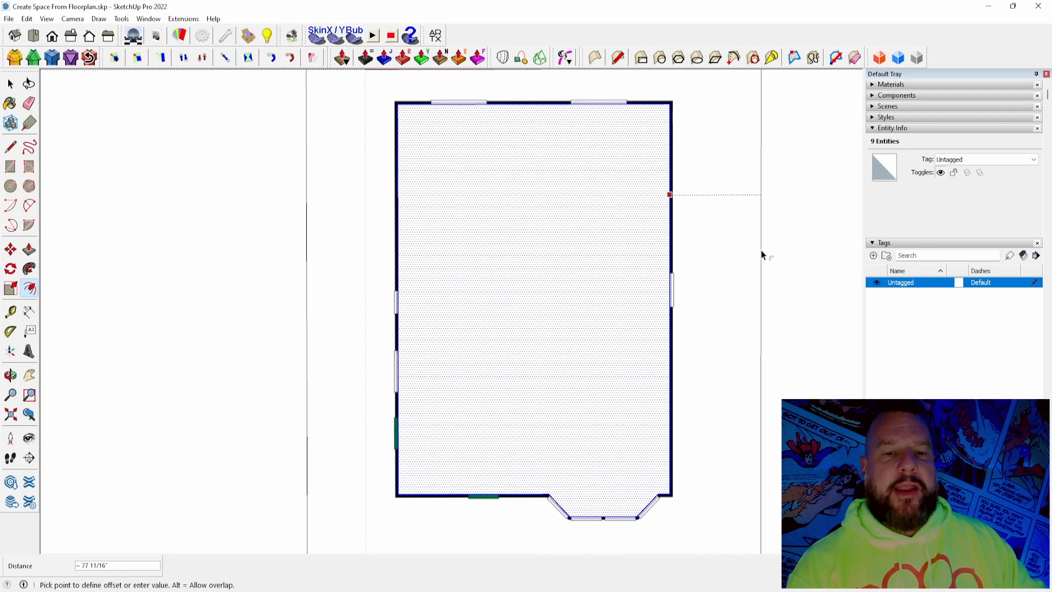
key(Escape)
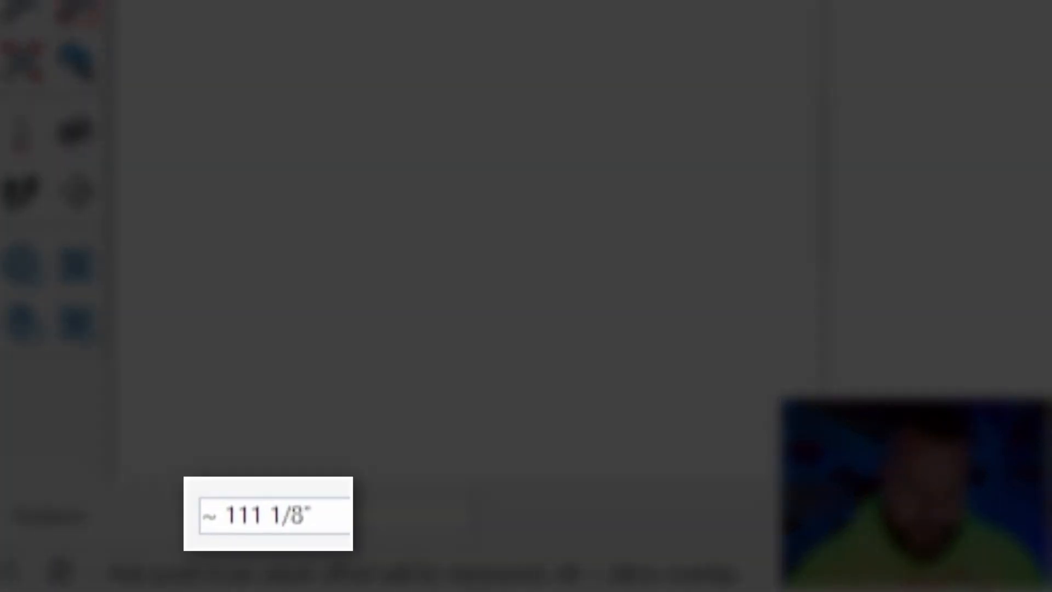
text(5)
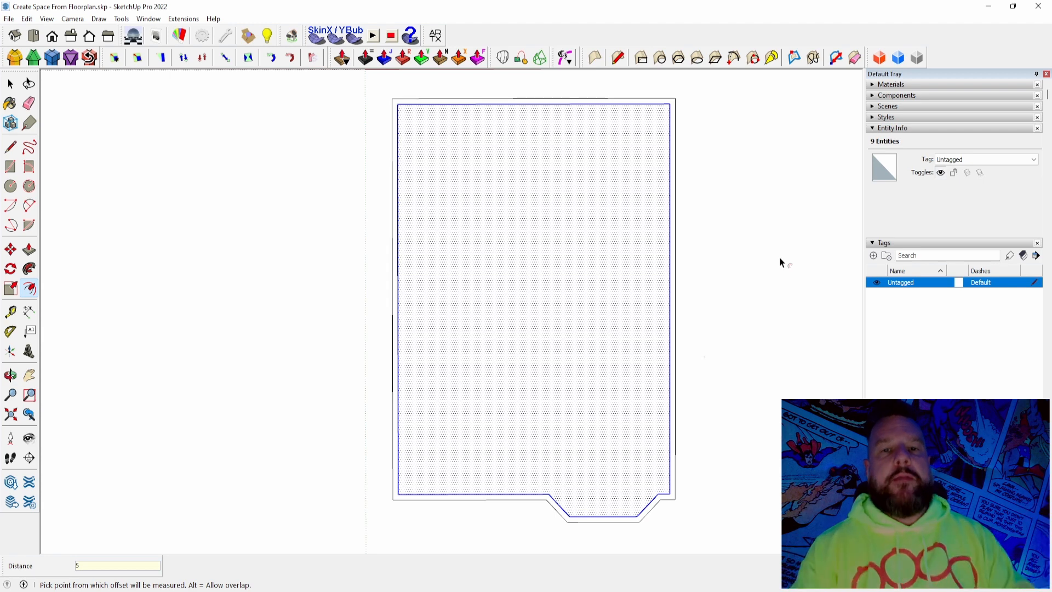
Measure the gap between the inner and outer outlines near the plan's upper-right corner with the Tape Measure
scroll(669, 112, up, 5)
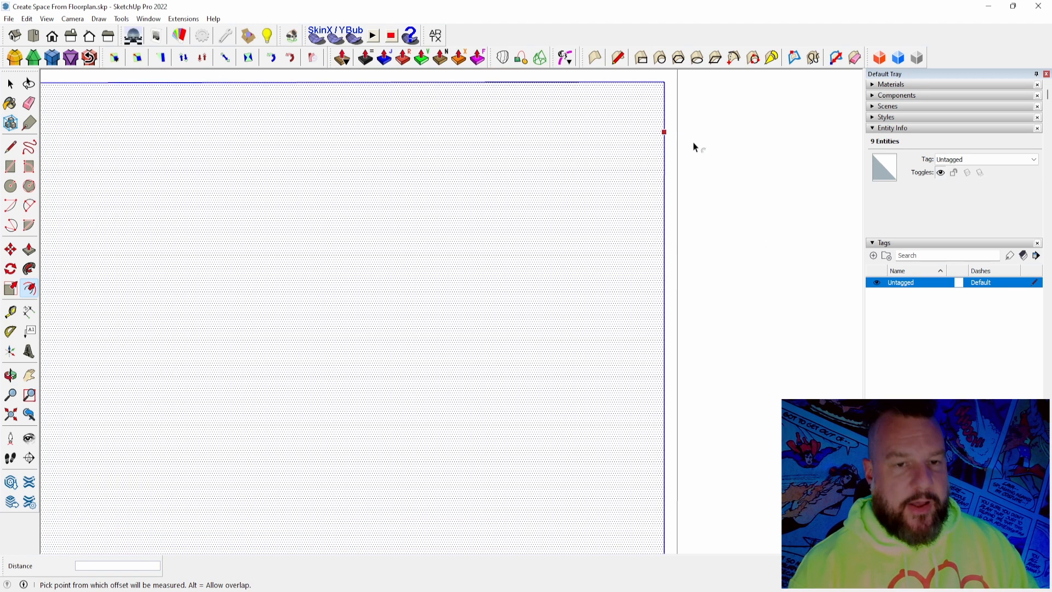
key(t)
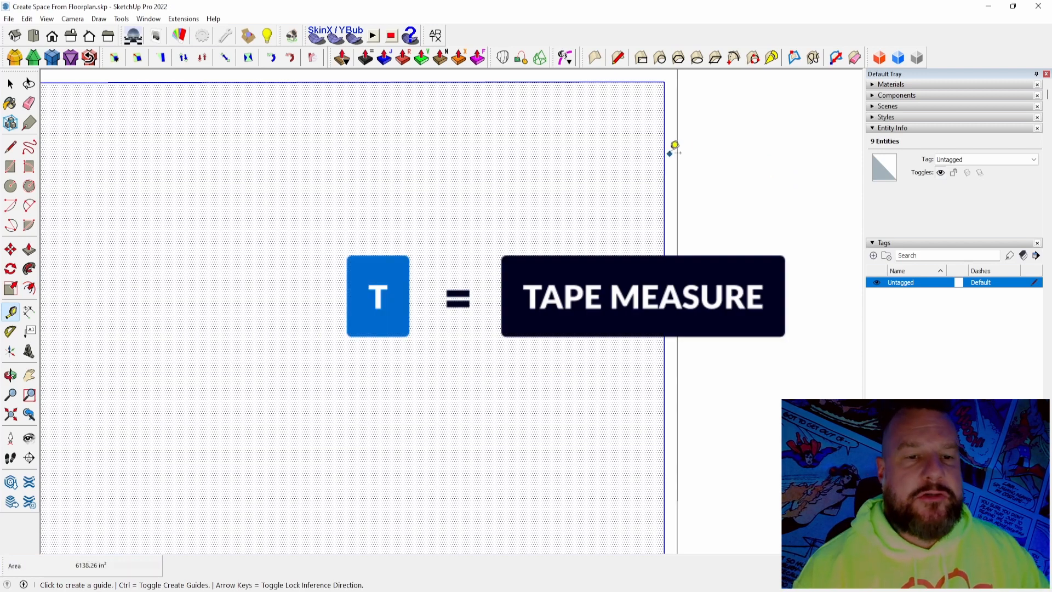
click(665, 154)
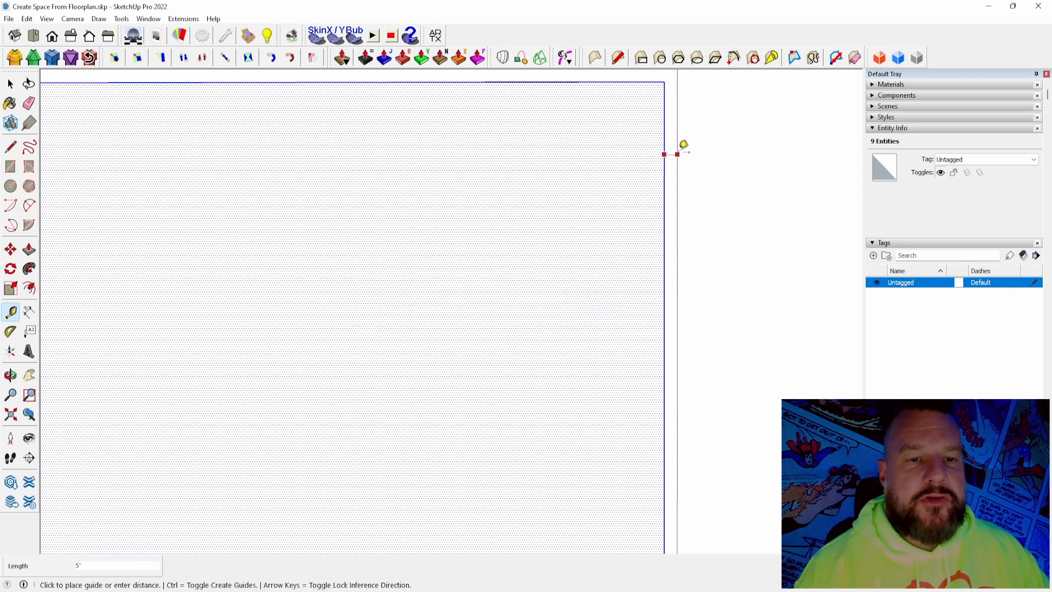
click(683, 145)
scroll(697, 234, down, 5)
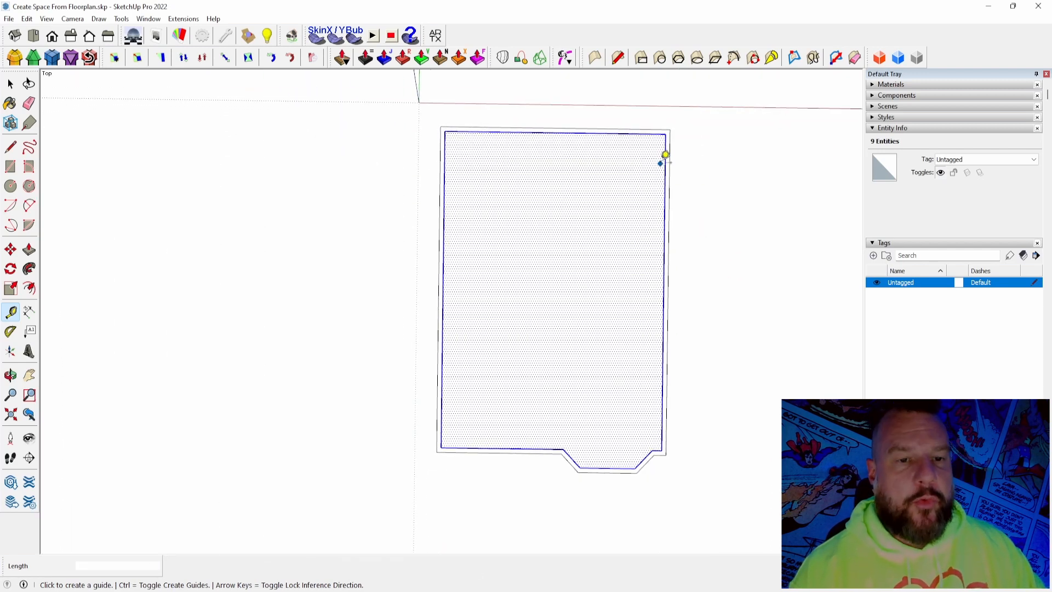
key(space)
scroll(664, 159, up, 2)
middle_drag(668, 156, 684, 125)
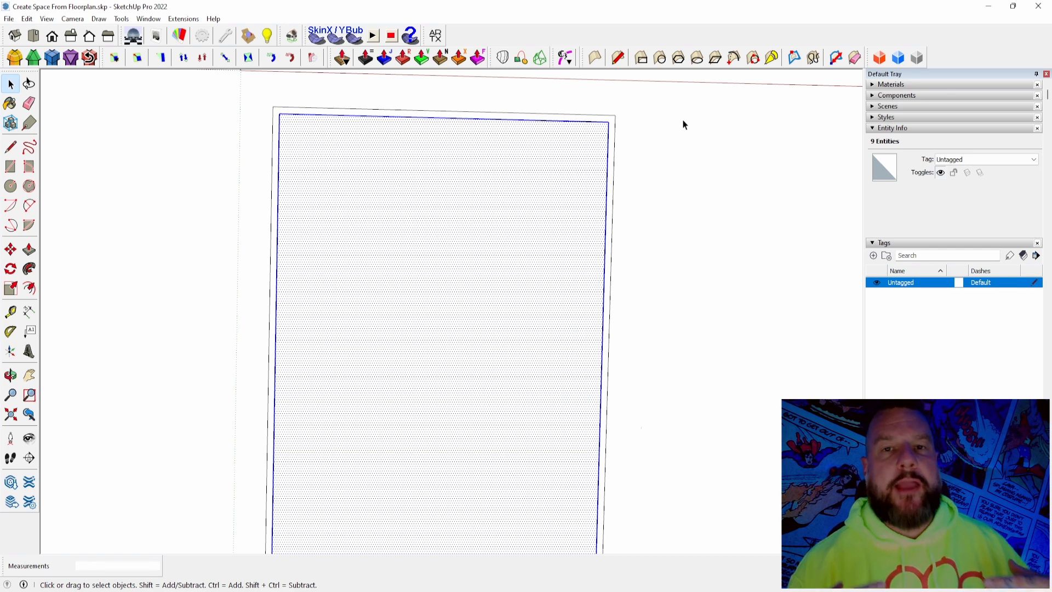
scroll(667, 141, down, 2)
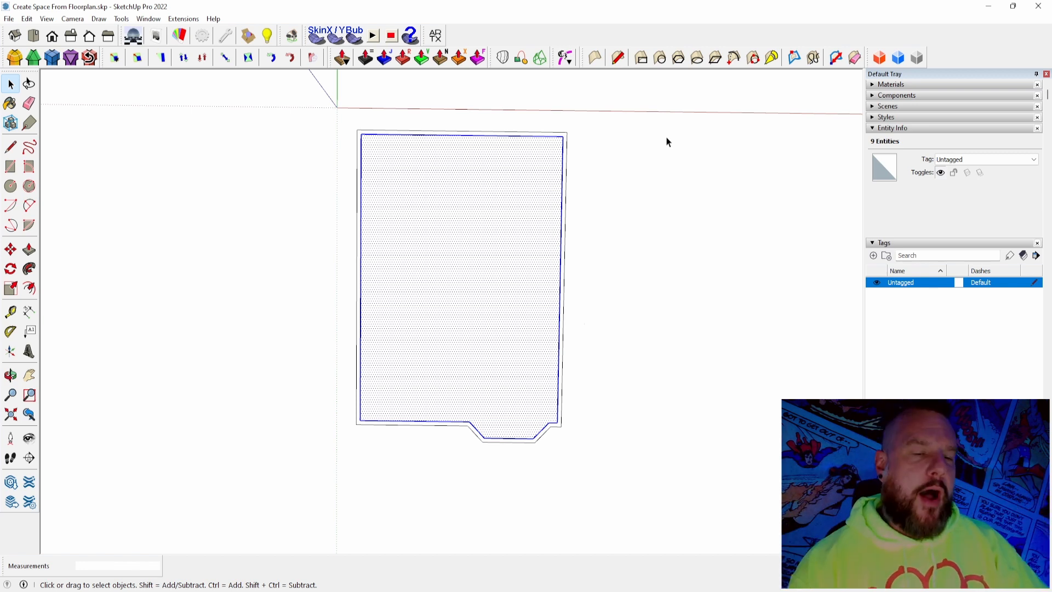
middle_drag(668, 143, 643, 151)
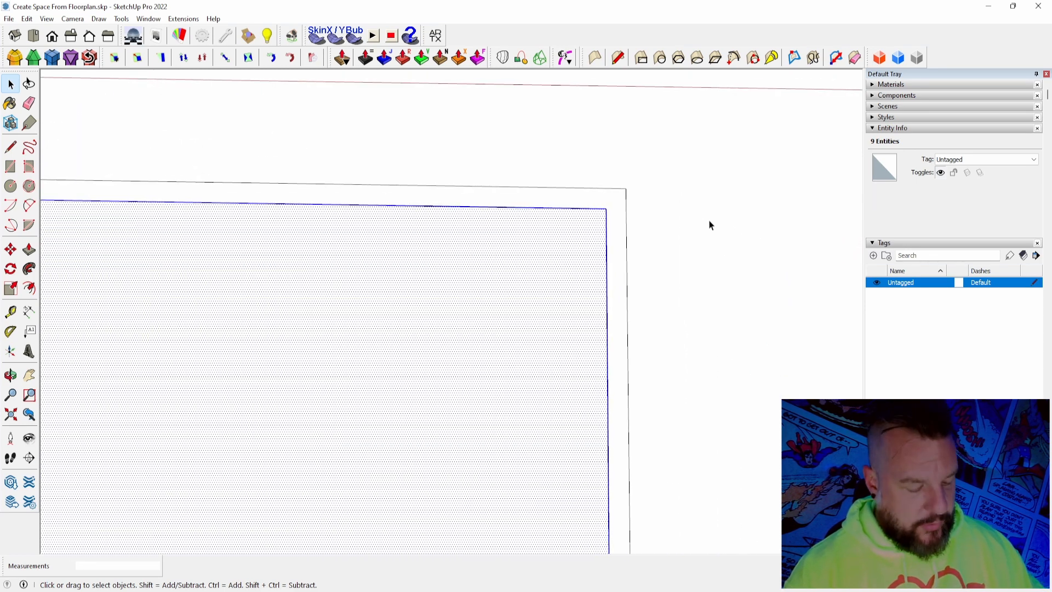
Draw a 5-inch line along the red axis from the upper-right inner corner to the outer outline, separating the top wall
key(l)
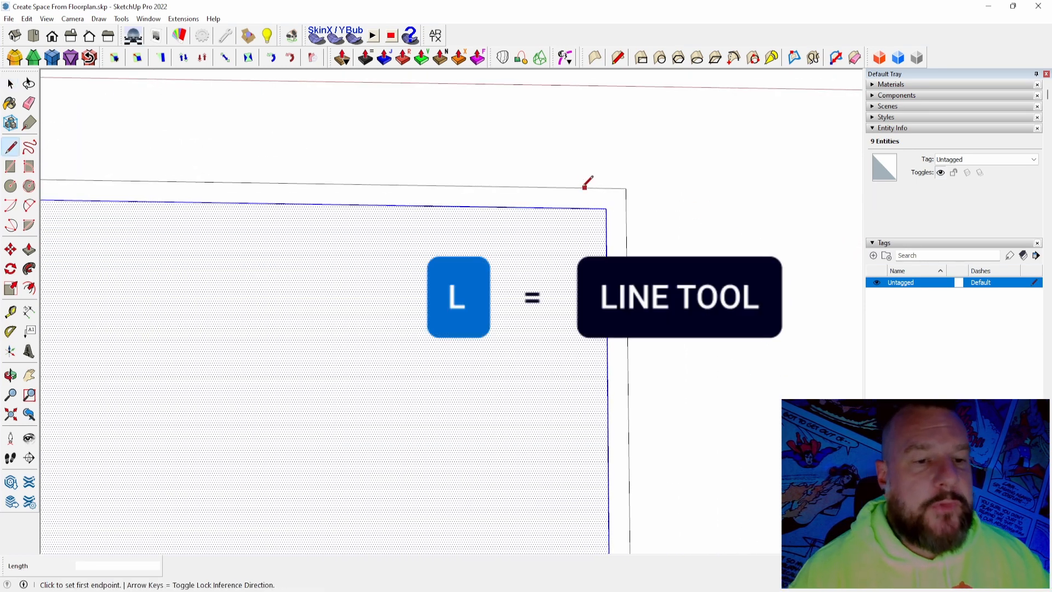
click(606, 209)
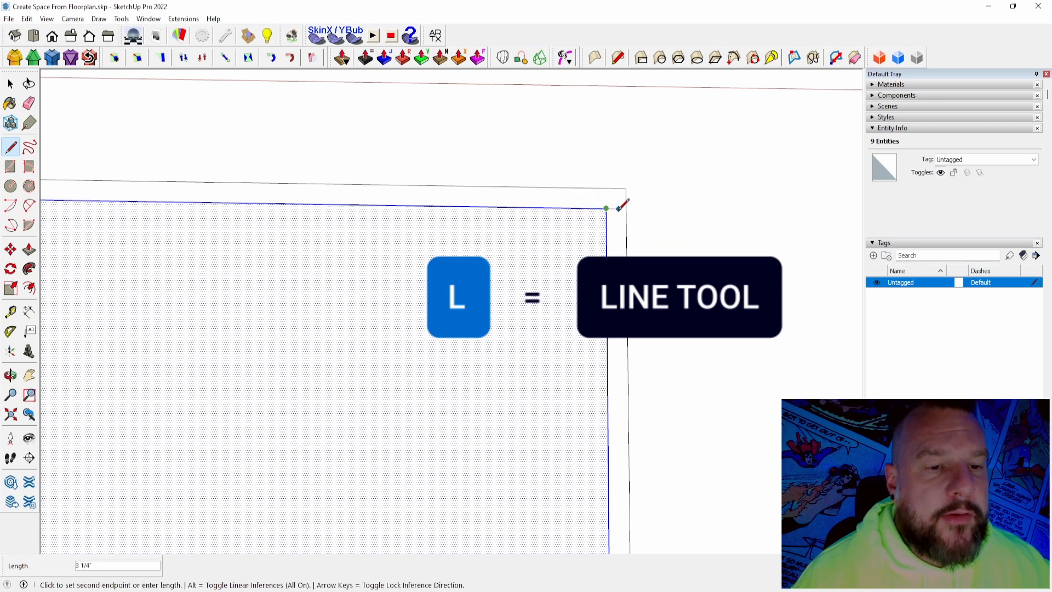
scroll(620, 205, up, 5)
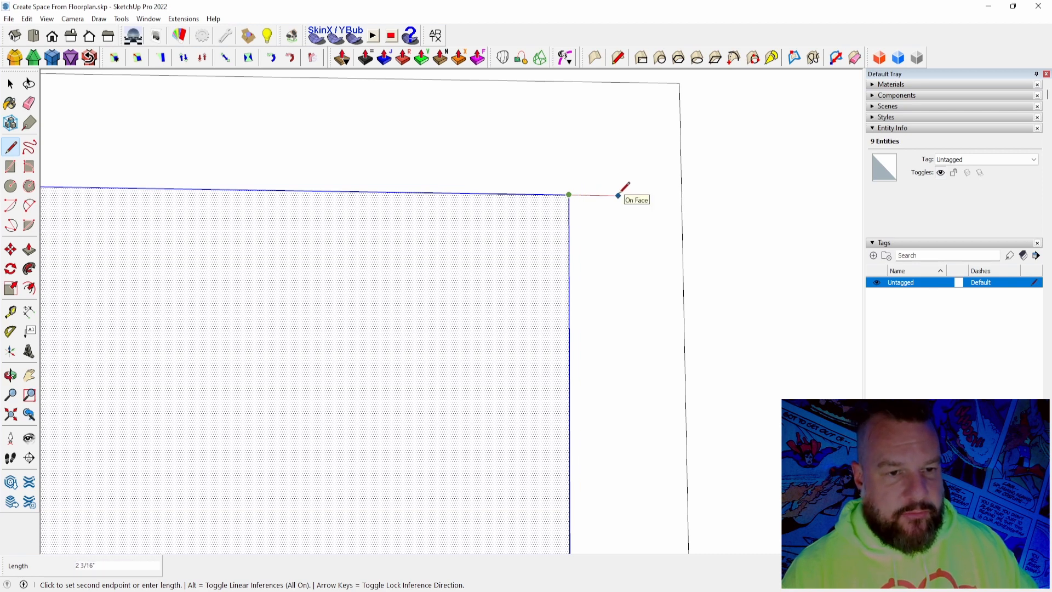
key(Right)
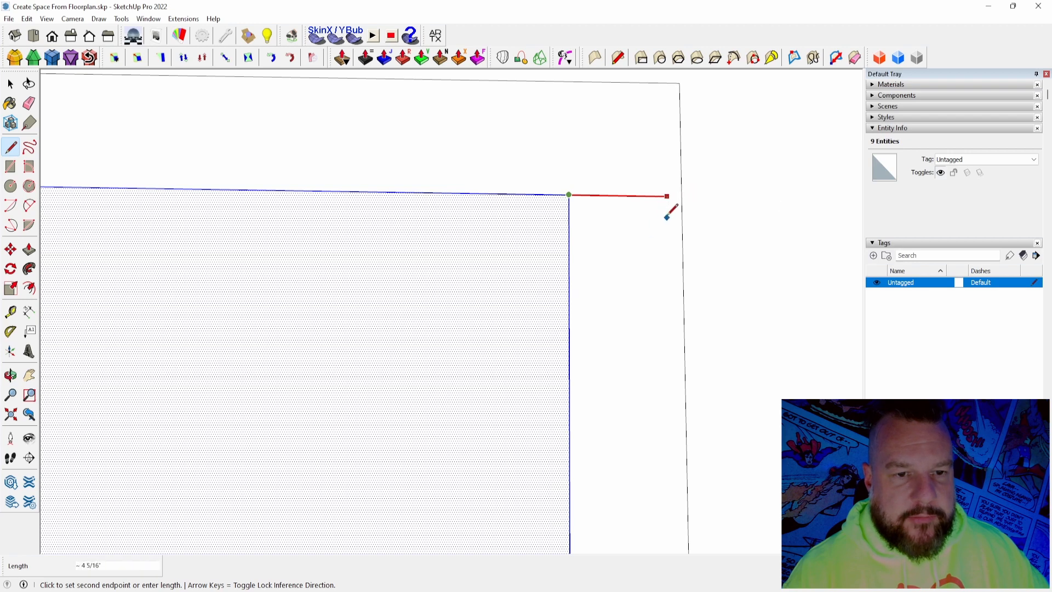
click(682, 197)
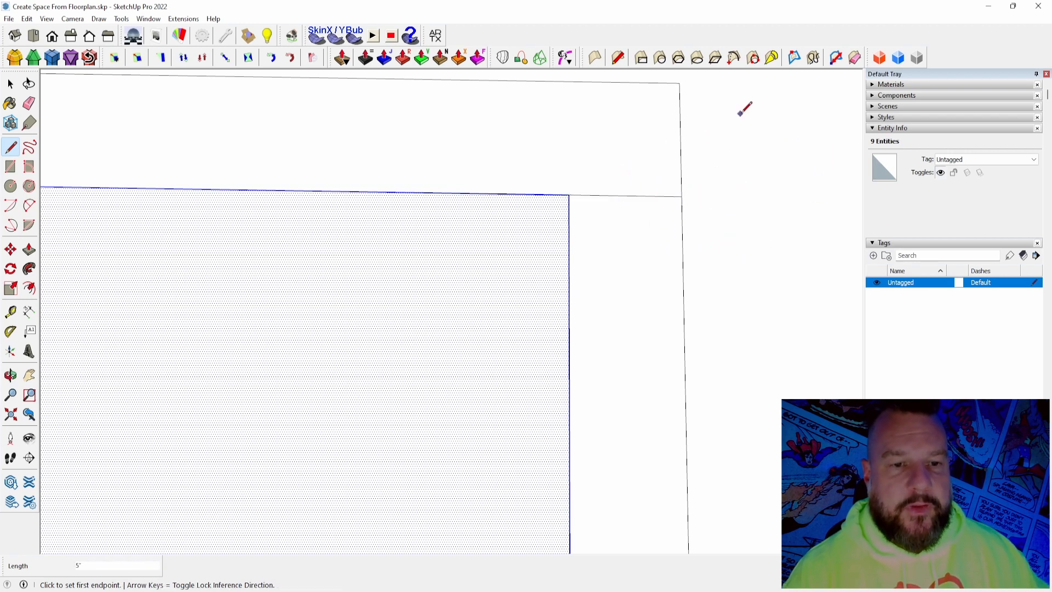
Draw a horizontal line from the upper-left inner corner across the wall thickness to the outer outline
middle_drag(763, 312, 520, 178)
click(499, 225)
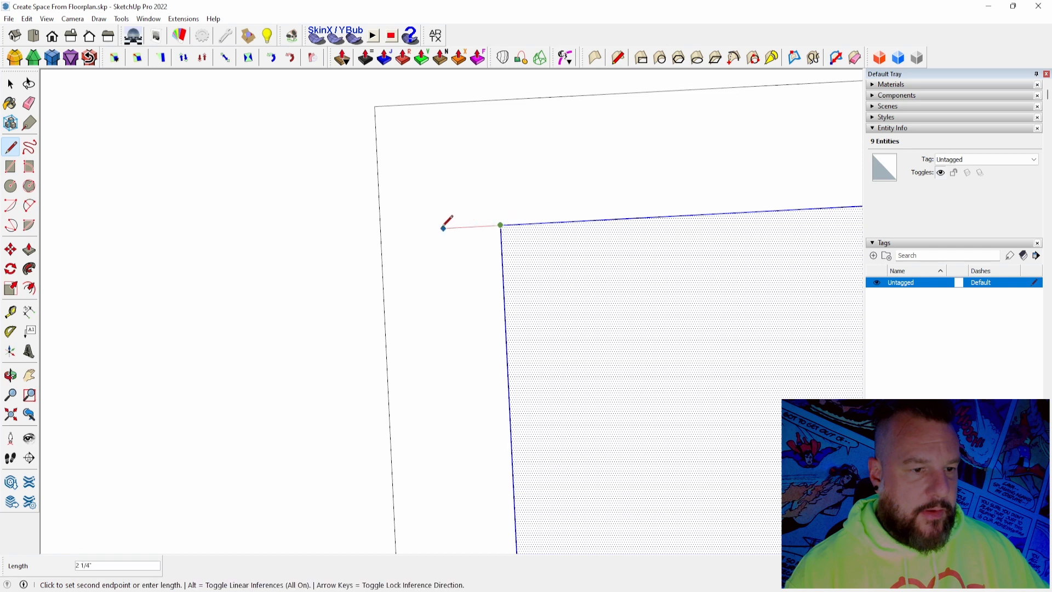
click(381, 230)
key(space)
Group the top wall's face together with its bounding edges
middle_drag(439, 202, 606, 252)
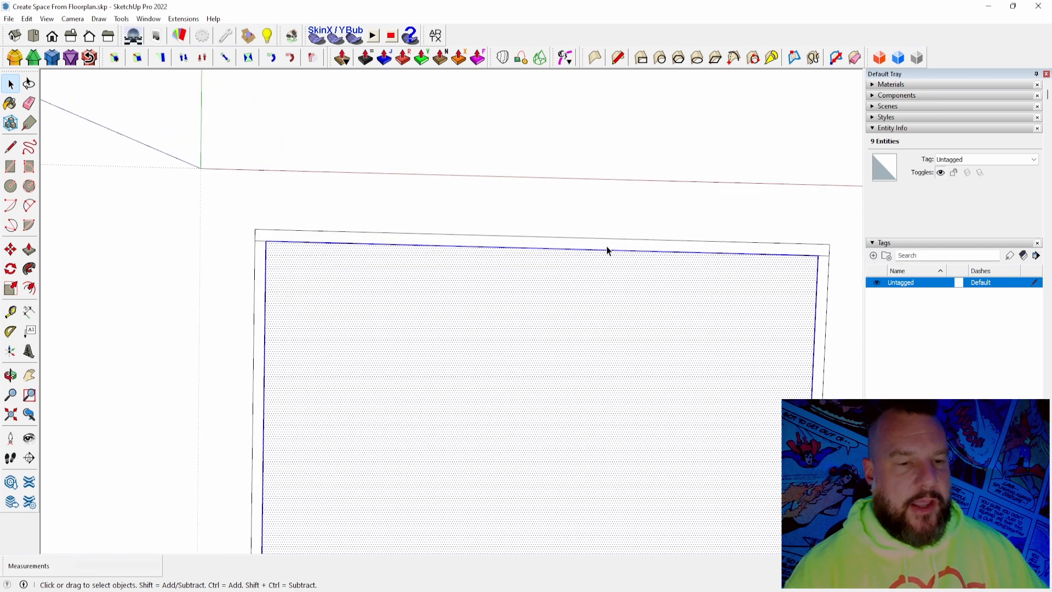
double_click(601, 247)
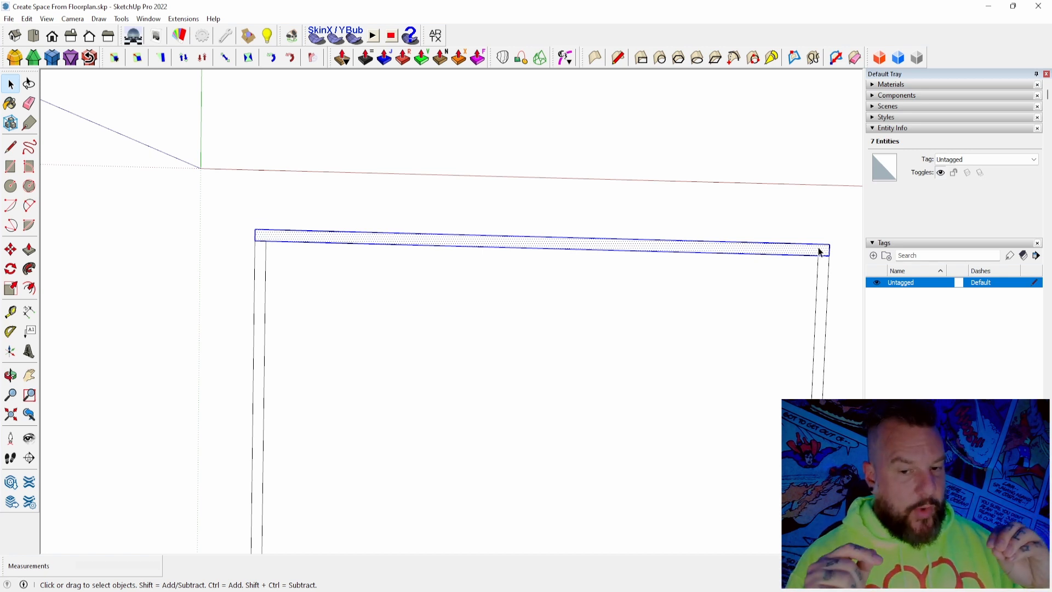
click(26, 19)
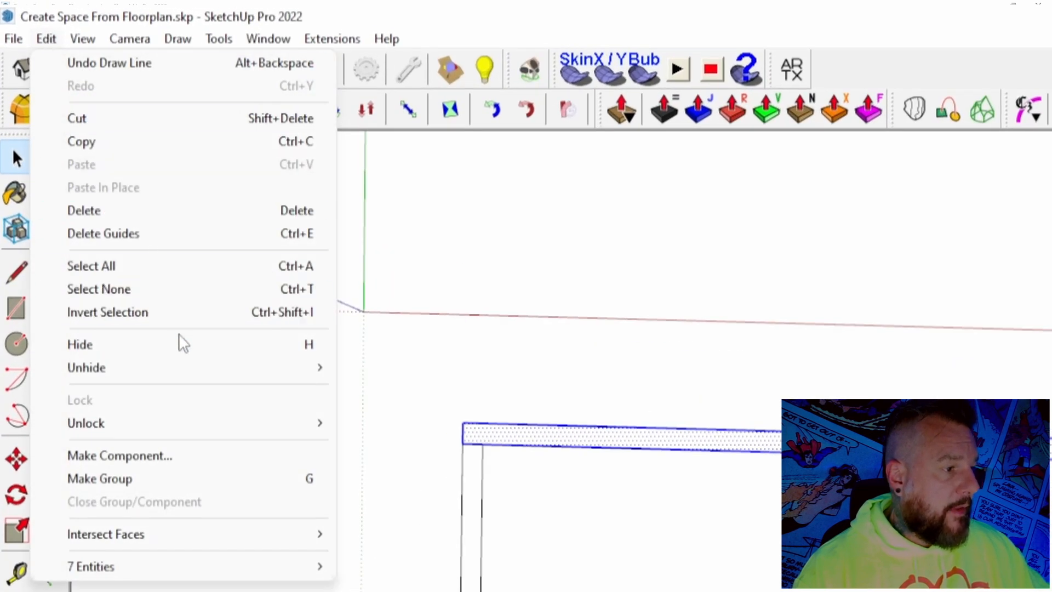
click(257, 479)
scroll(384, 180, down, 3)
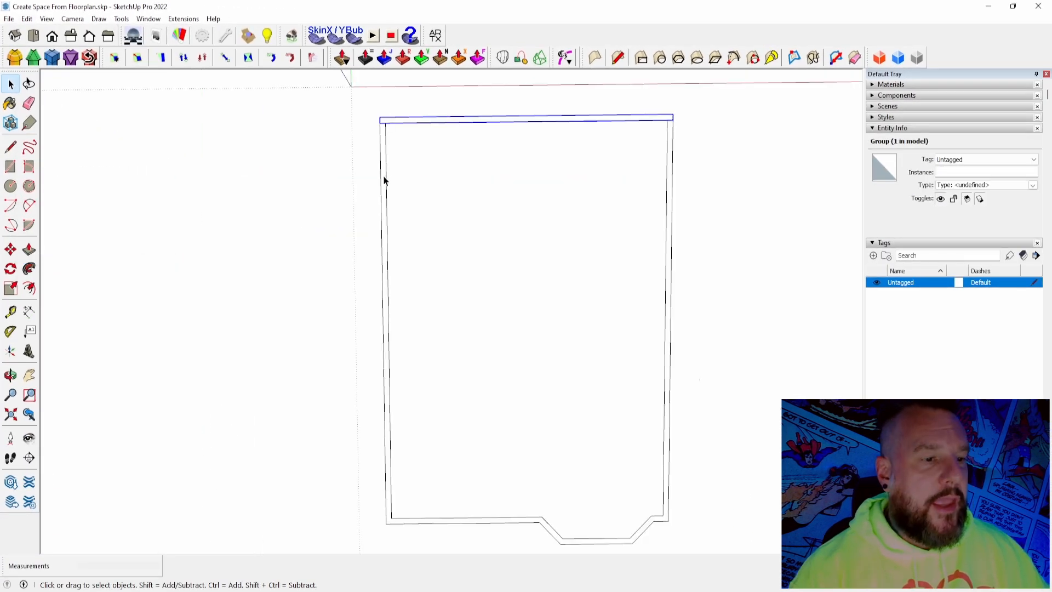
Draw a 5-inch horizontal line from the lower-left inner corner across the wall thickness to the outer outline
scroll(371, 505, up, 8)
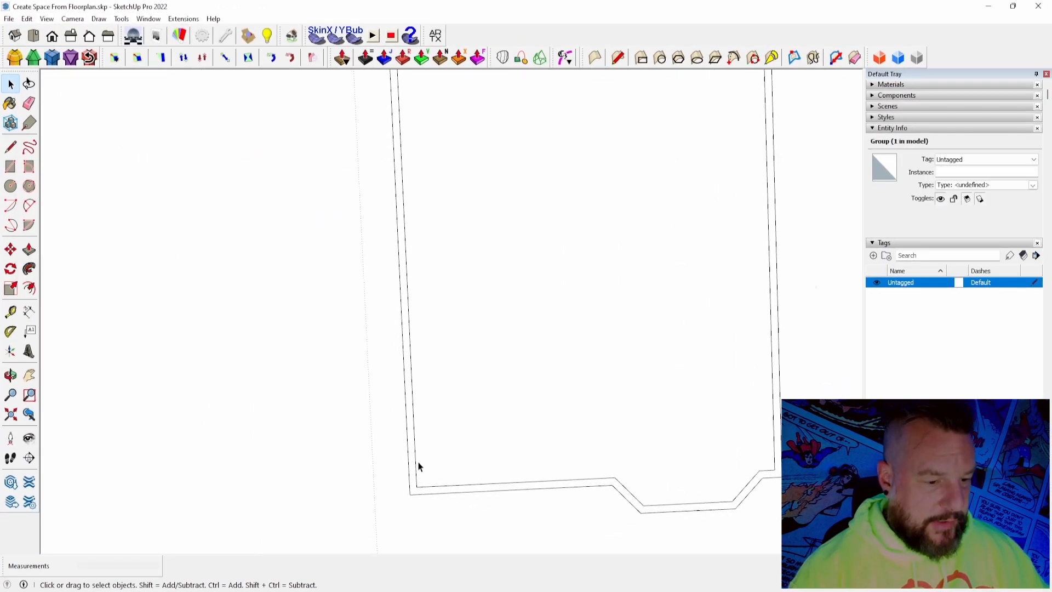
mouse_move(467, 380)
middle_down()
mouse_move(381, 369)
mouse_move(402, 363)
middle_up()
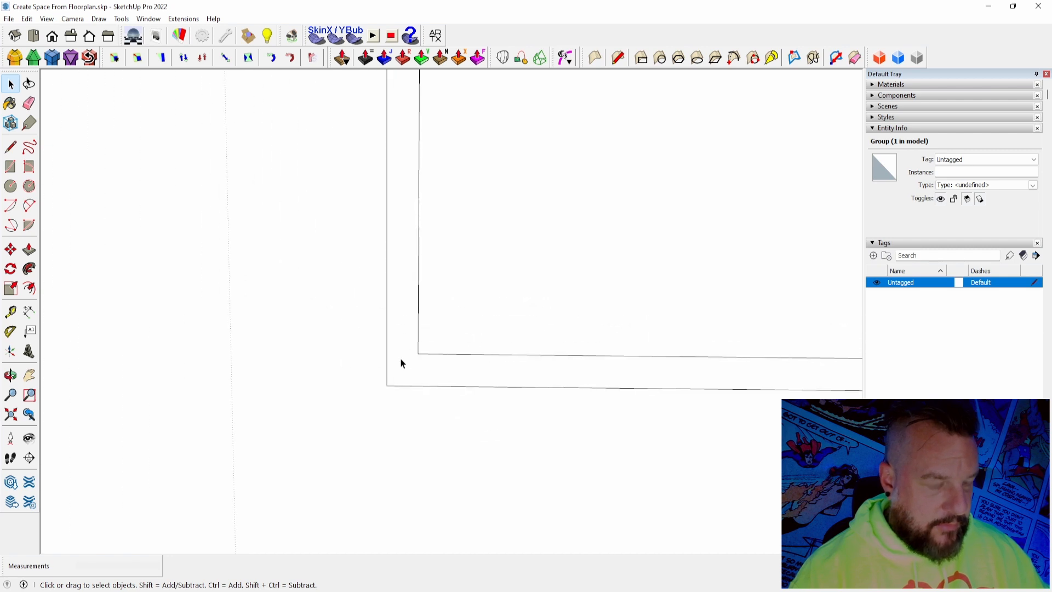
key(l)
click(418, 353)
click(386, 353)
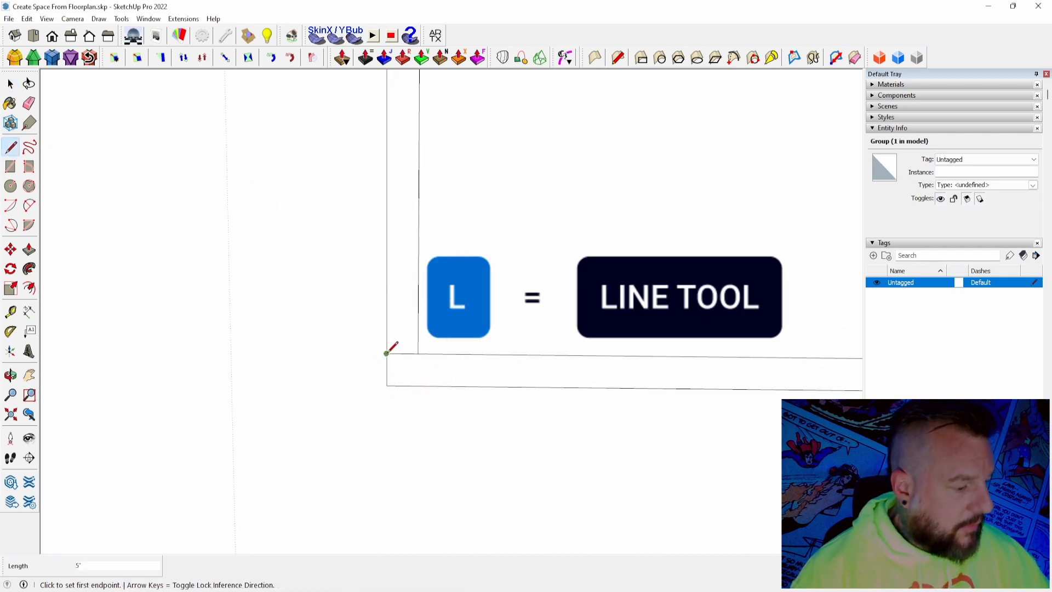
Draw a horizontal line from the lower-right inner corner across the wall thickness to the outer outline
middle_drag(531, 458, 537, 453)
scroll(538, 452, down, 5)
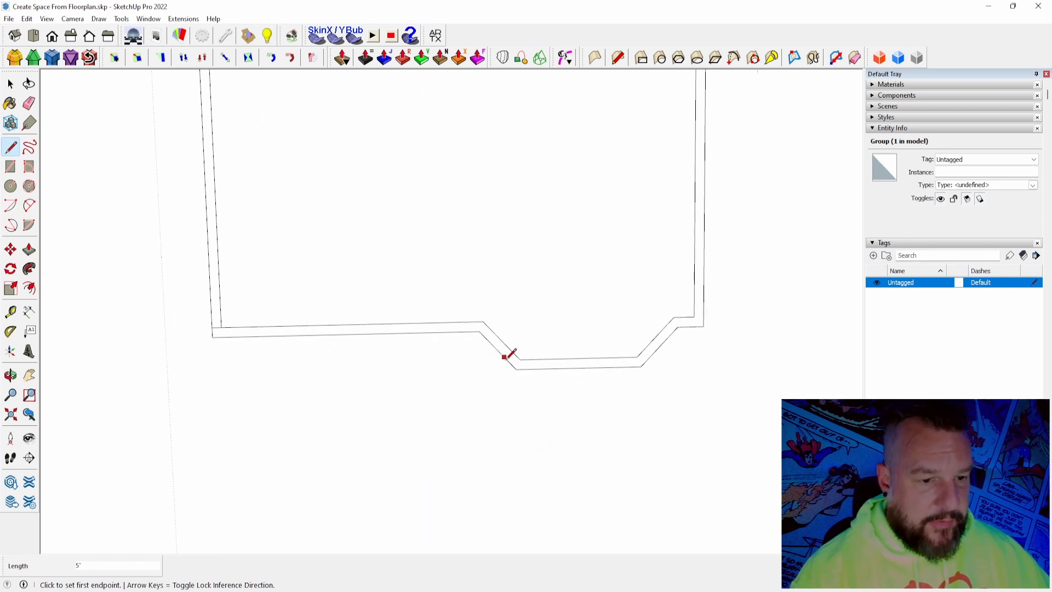
scroll(603, 372, down, 2)
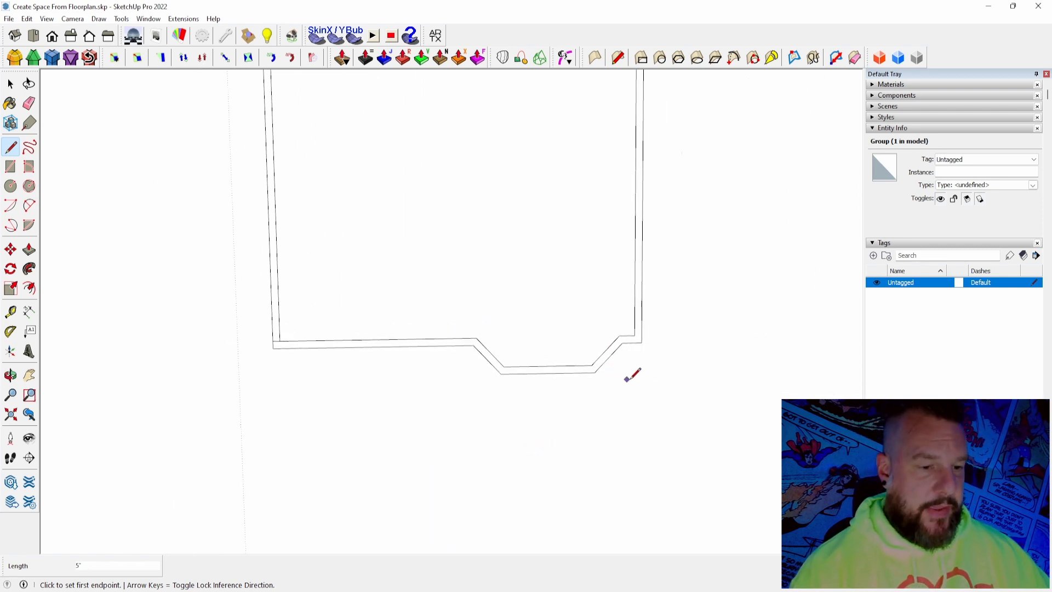
scroll(707, 296, up, 5)
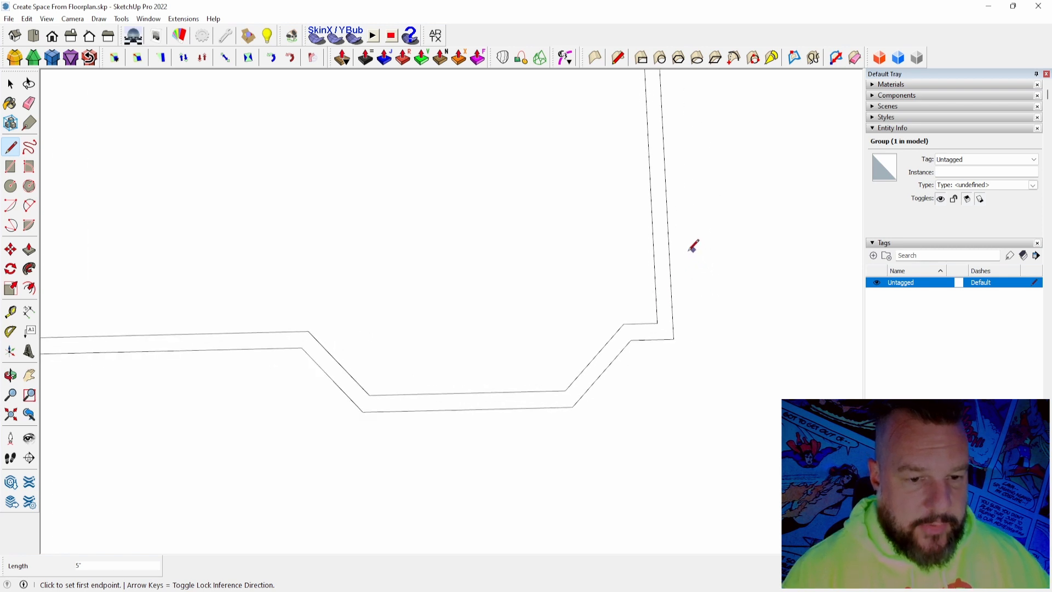
click(661, 319)
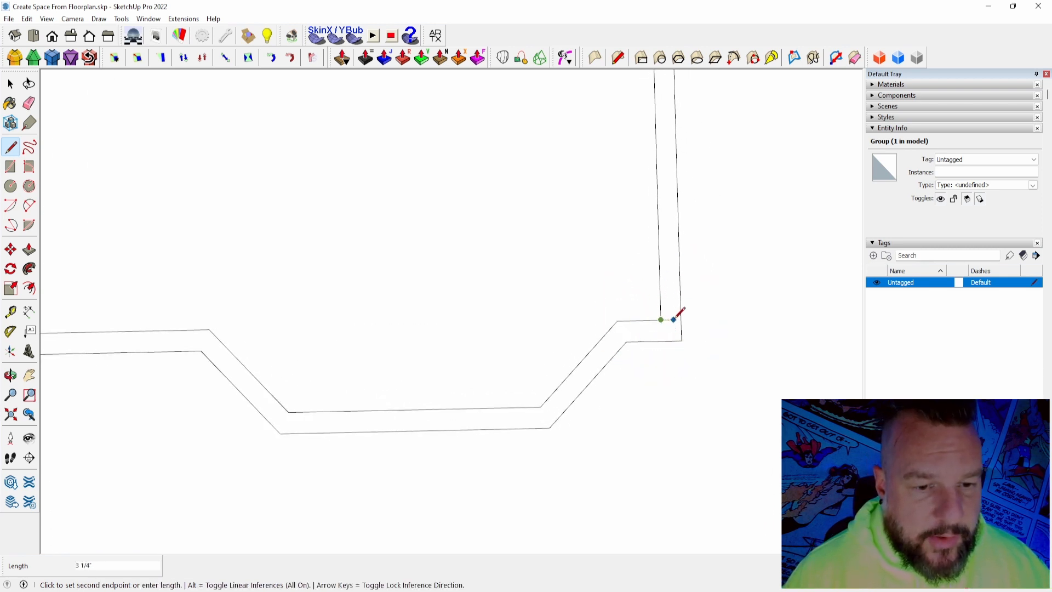
click(682, 319)
key(space)
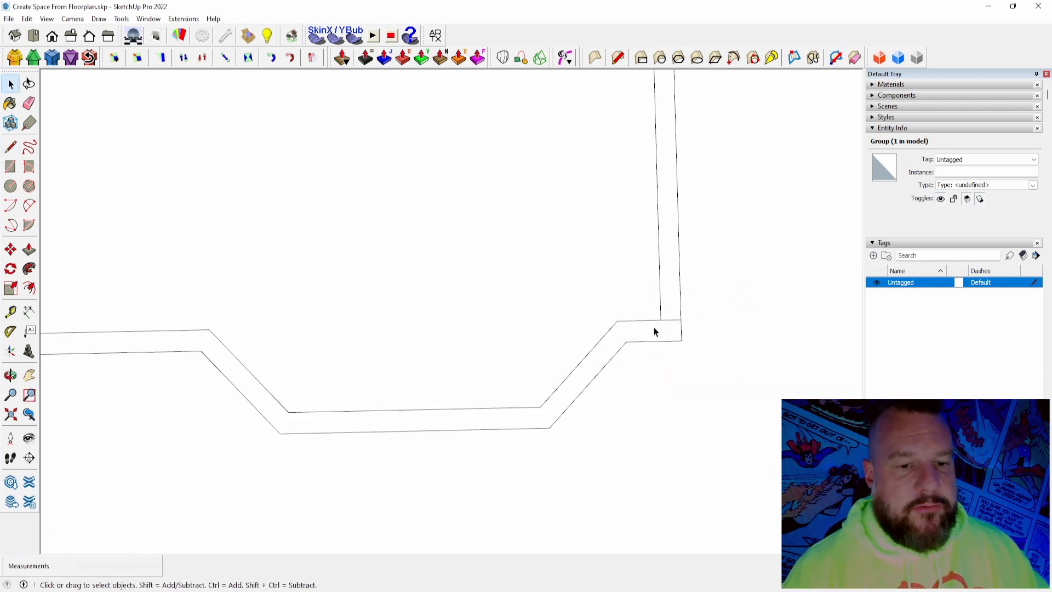
Group the bottom wall, including its angled bay section, with all its bounding edges
double_click(654, 329)
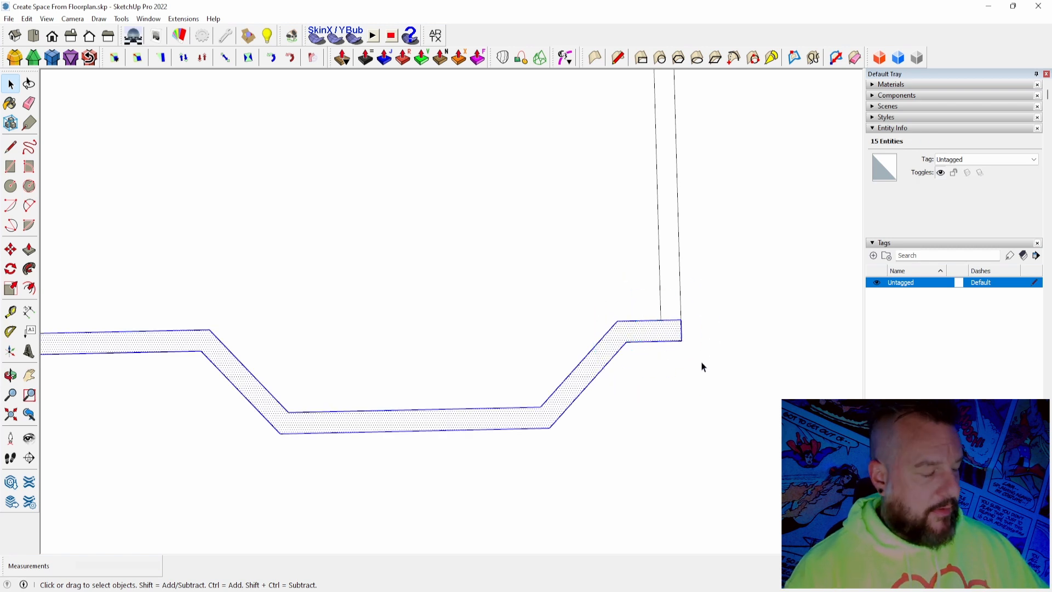
scroll(701, 366, down, 1)
scroll(704, 366, down, 2)
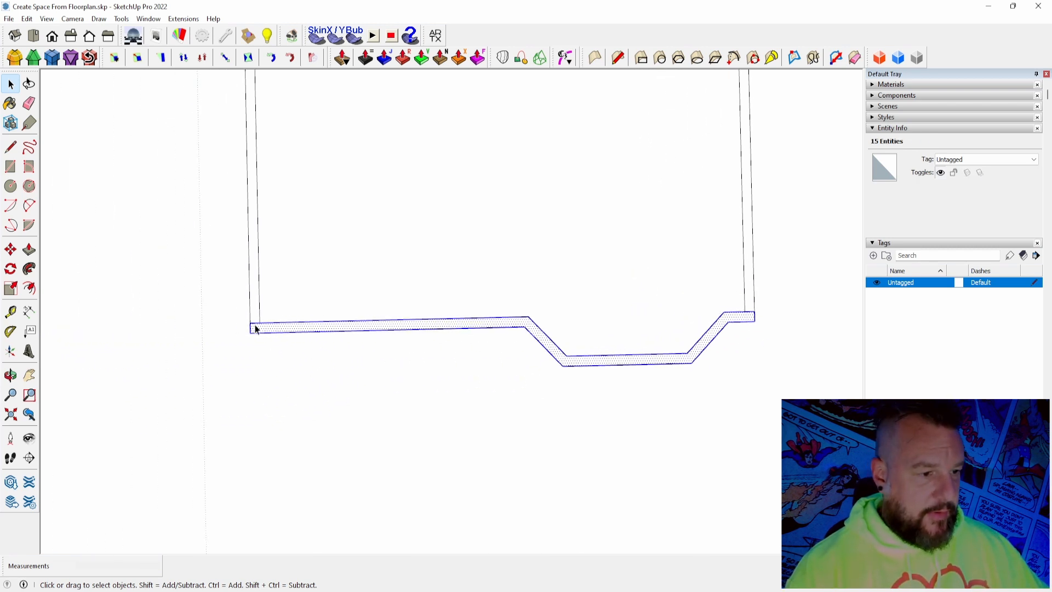
click(27, 19)
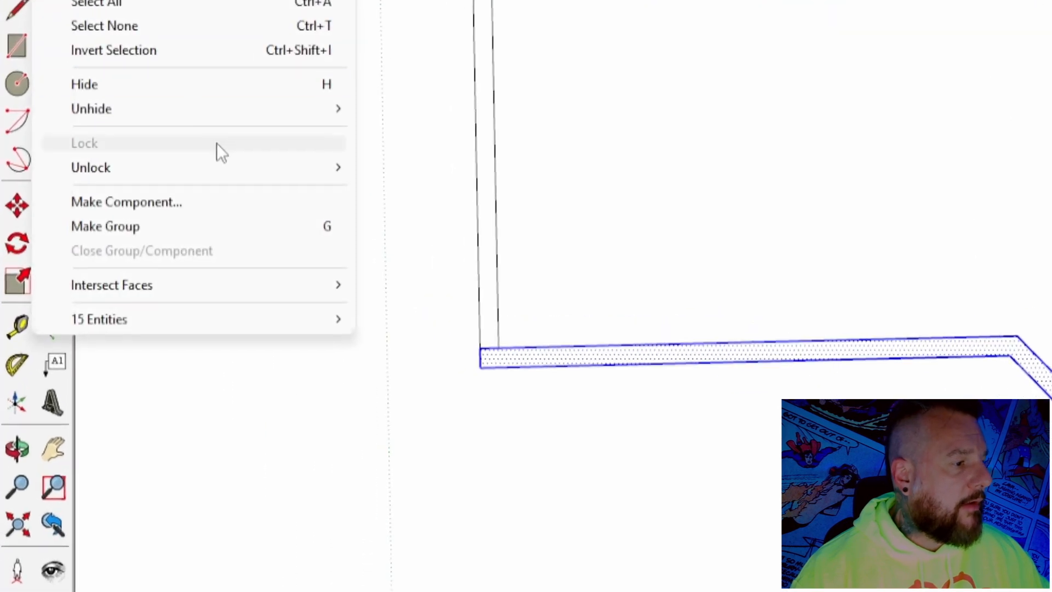
click(283, 226)
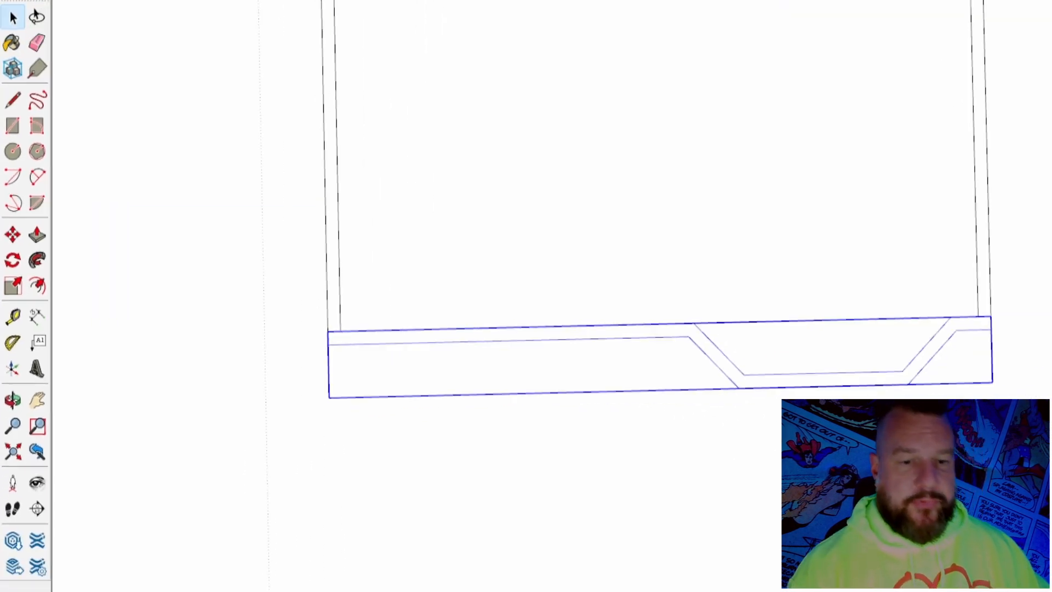
click(811, 265)
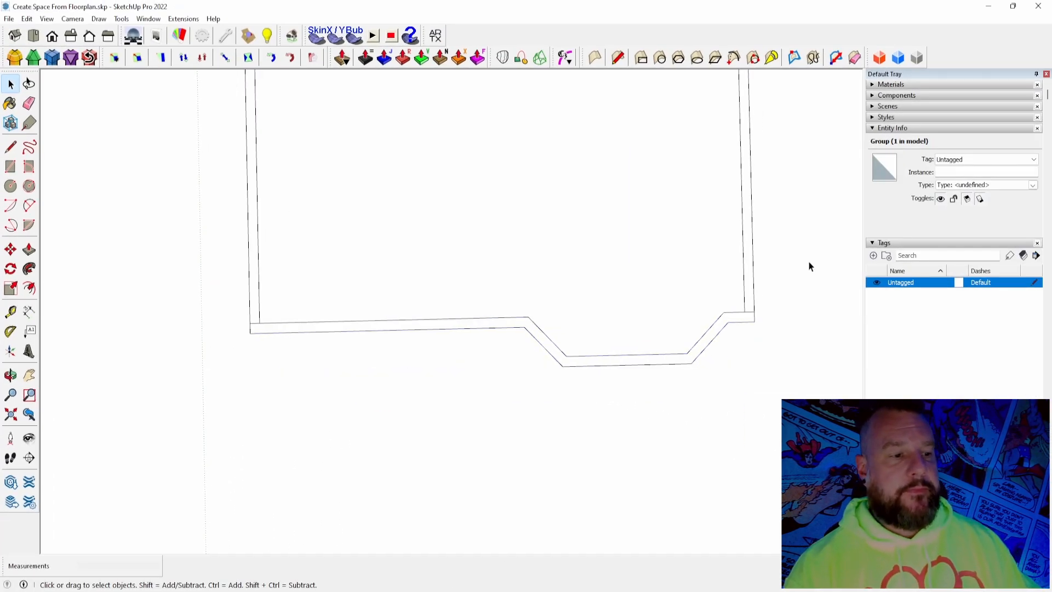
Group the long right-hand wall's face together with its bounding edges
scroll(663, 343, down, 3)
scroll(541, 299, up, 5)
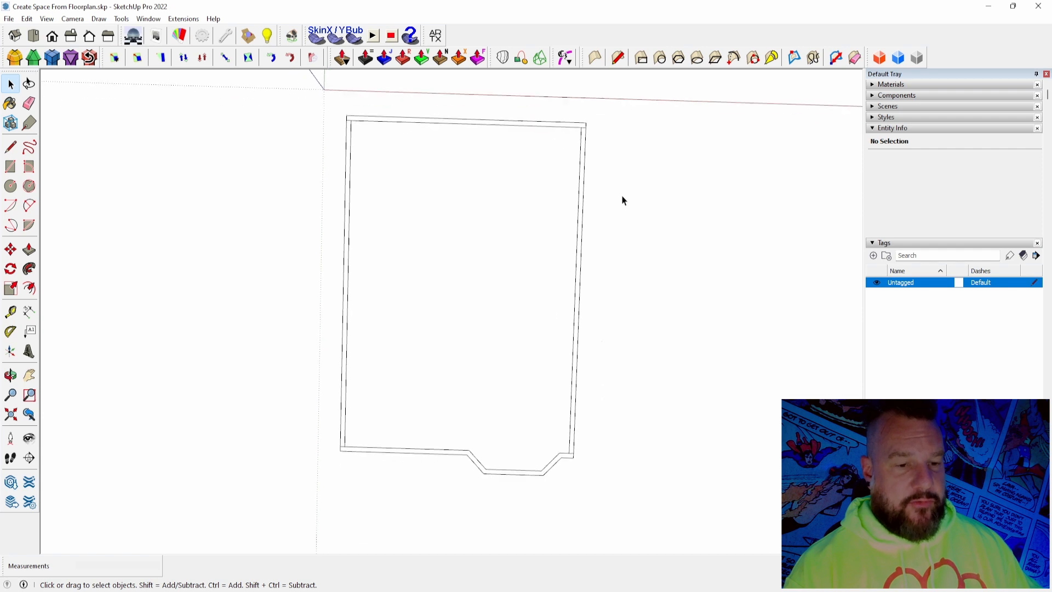
double_click(579, 242)
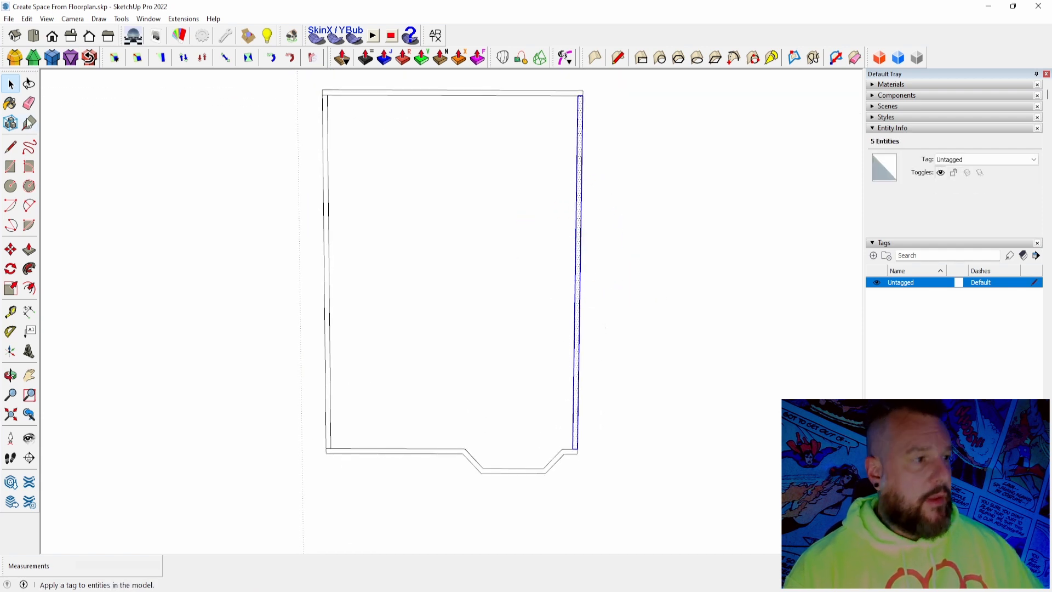
click(26, 19)
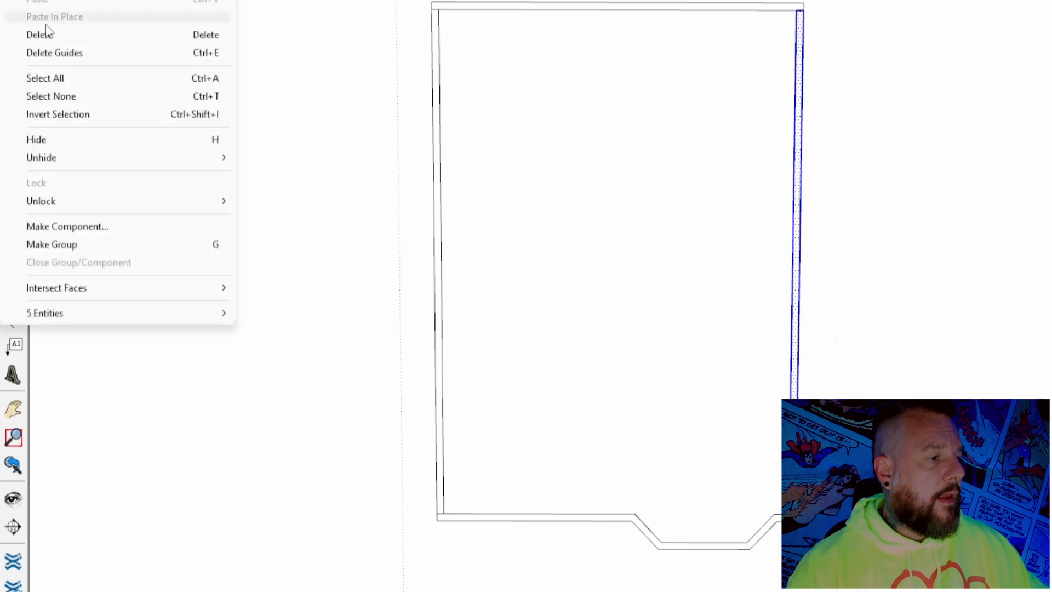
click(198, 247)
click(827, 322)
Group the long left-hand wall's face together with its bounding edges
scroll(827, 322, up, 2)
scroll(704, 325, down, 2)
middle_drag(704, 325, 650, 277)
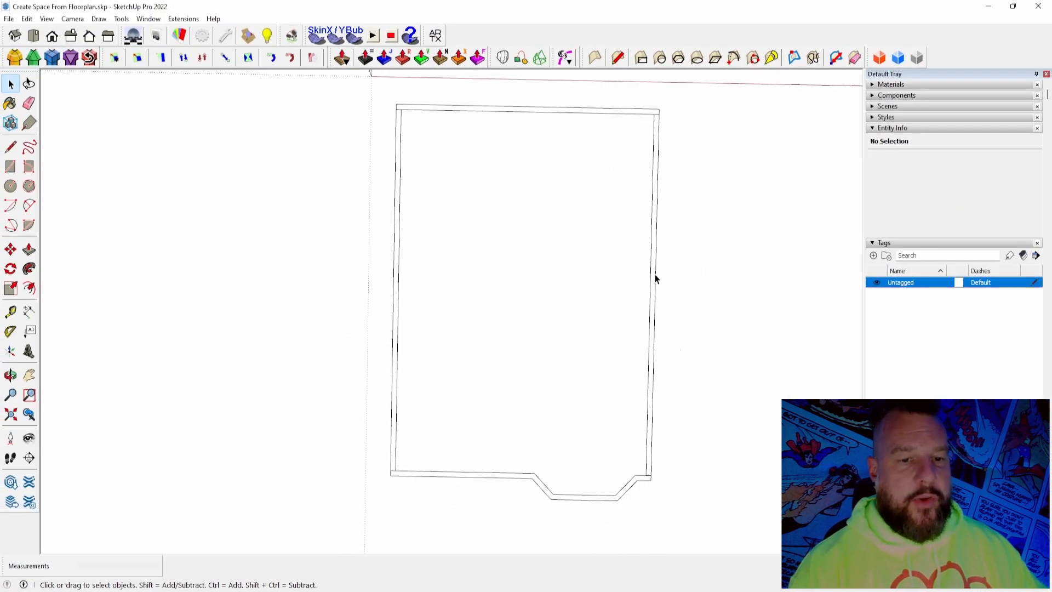
click(585, 503)
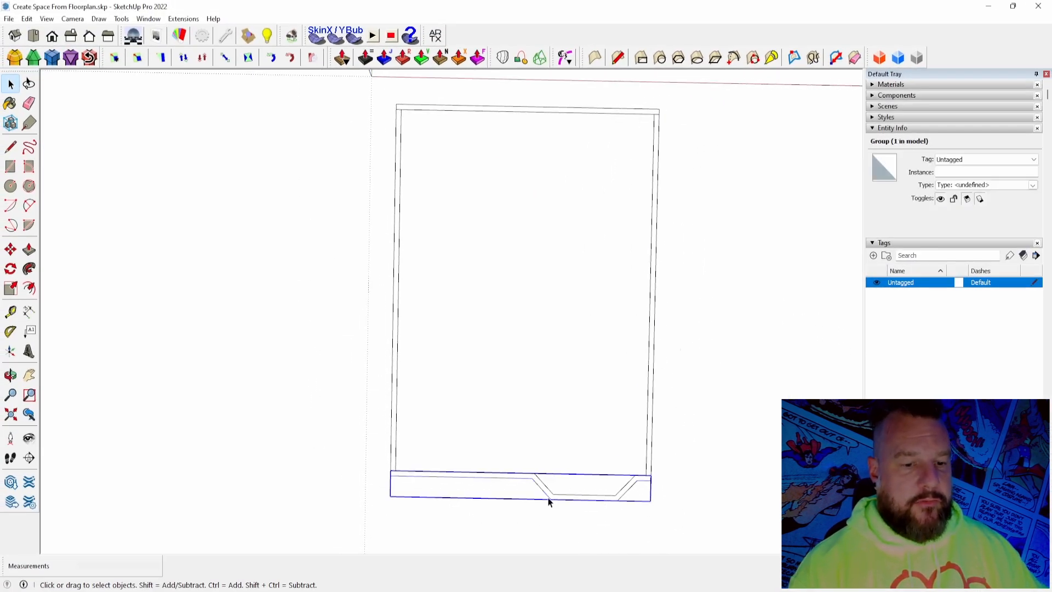
click(393, 450)
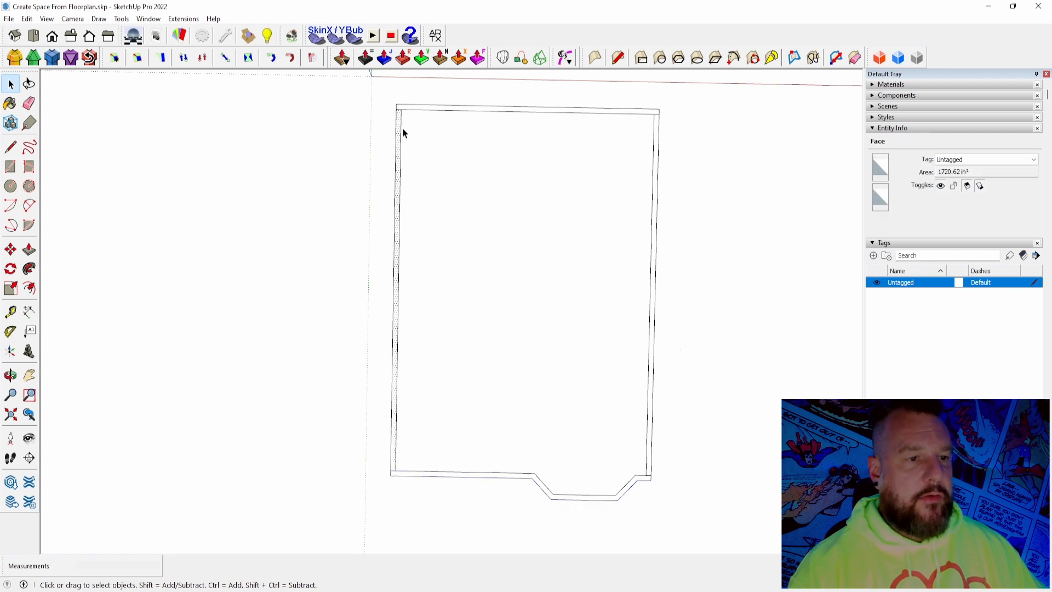
double_click(451, 149)
click(720, 165)
scroll(511, 166, up, 5)
middle_drag(511, 166, 488, 173)
scroll(488, 173, down, 3)
scroll(482, 176, up, 4)
double_click(444, 175)
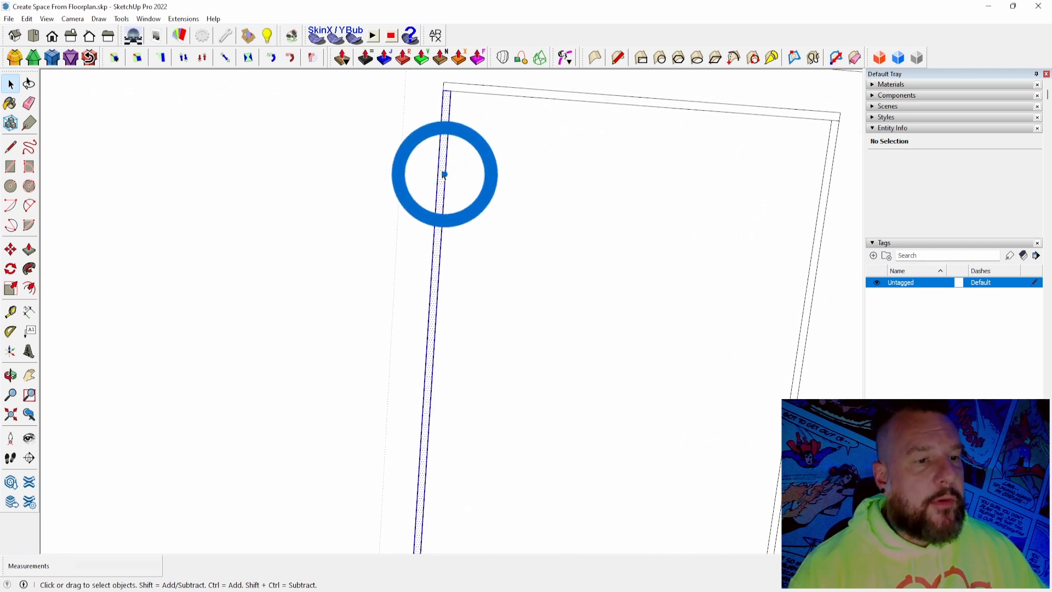
click(47, 19)
mouse_move(33, 0)
click(136, 248)
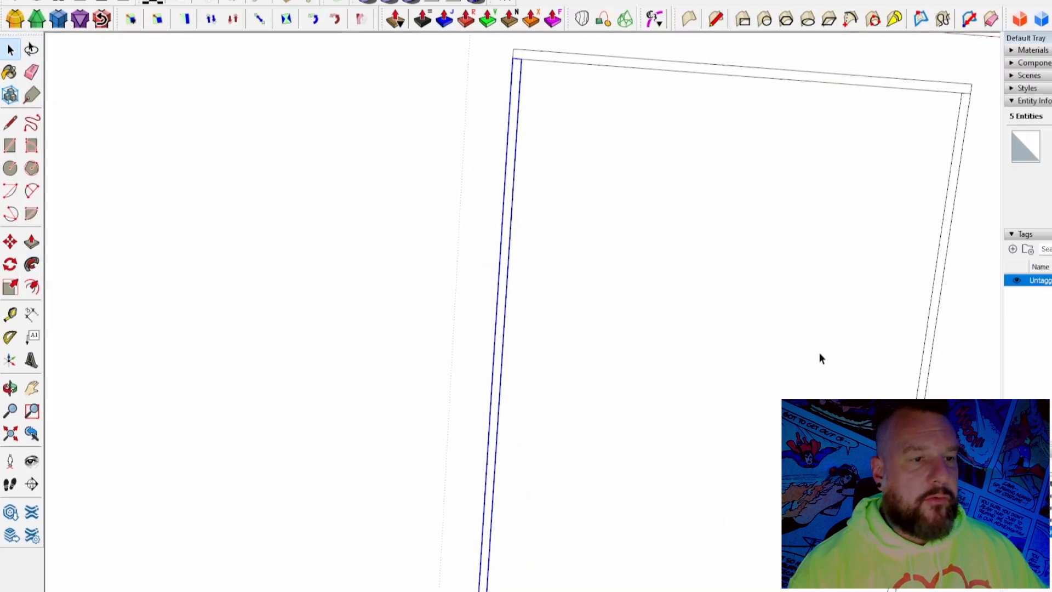
click(769, 165)
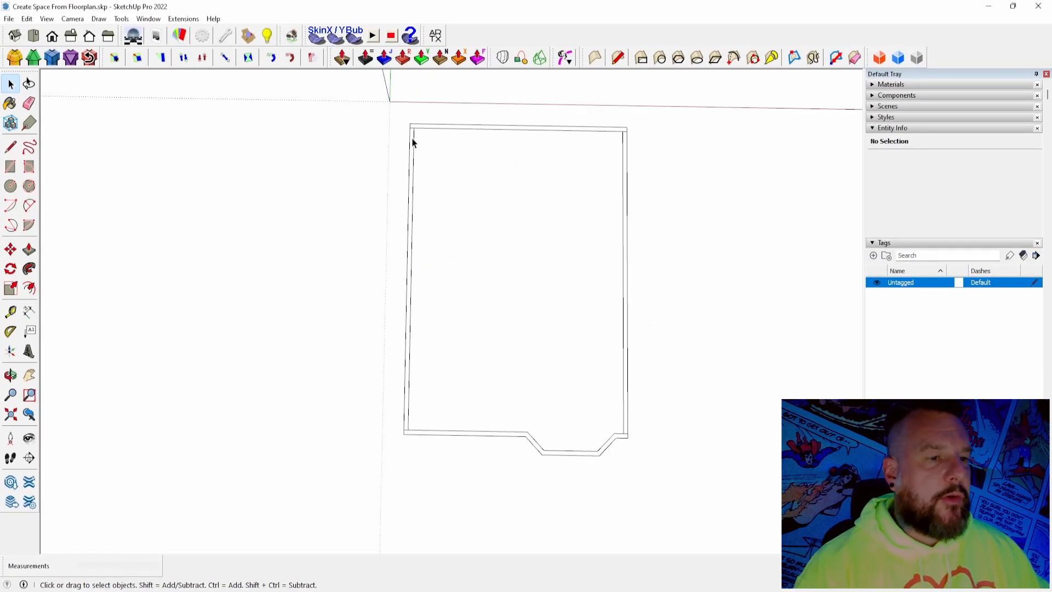
Check the wall groups by selecting them individually, and group the interior floor face with its outline edges
click(424, 137)
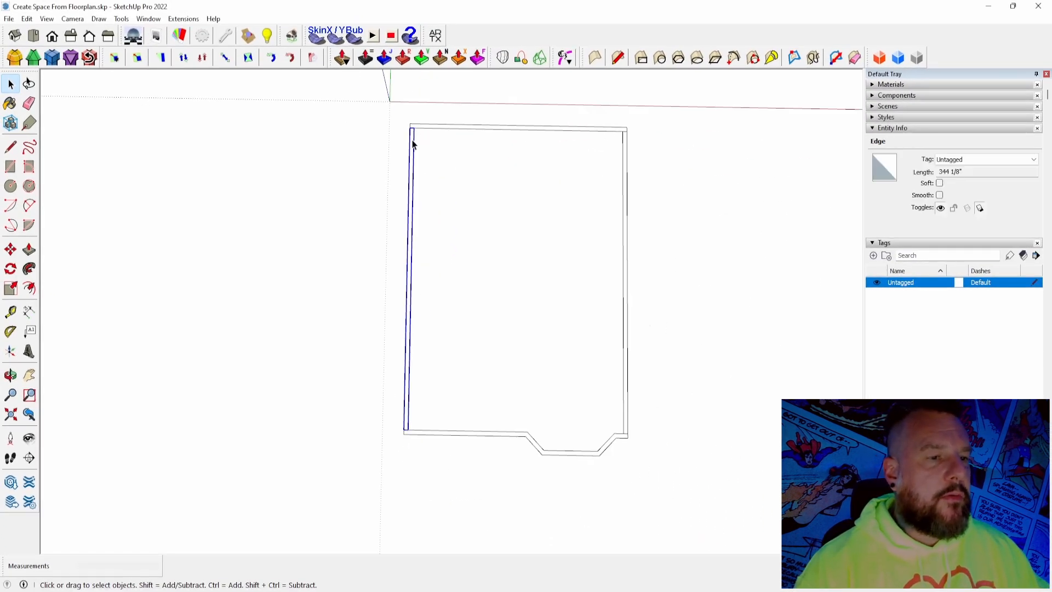
click(427, 130)
click(627, 193)
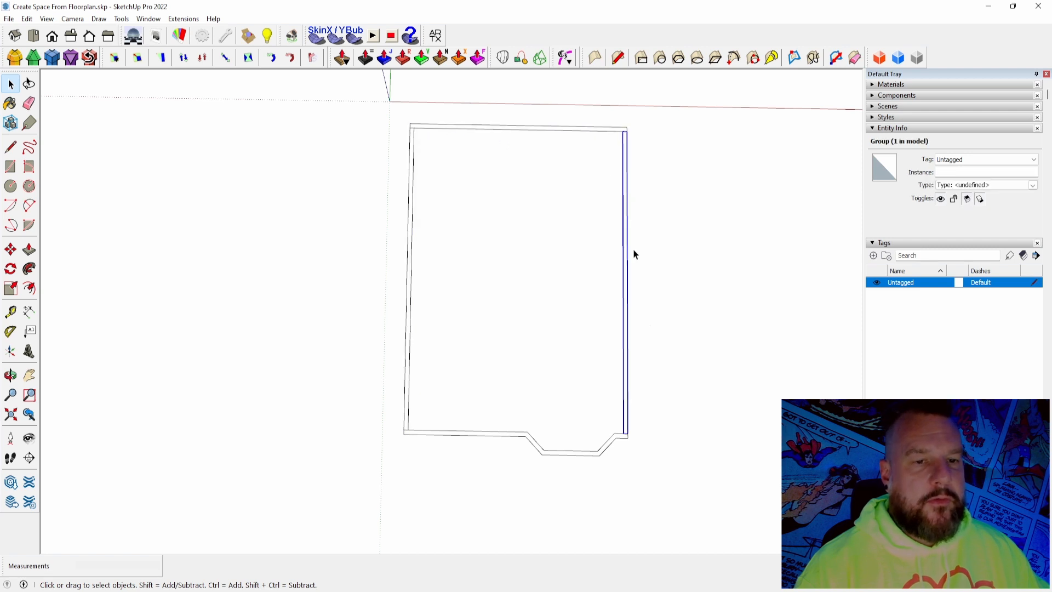
click(589, 457)
click(552, 460)
click(546, 209)
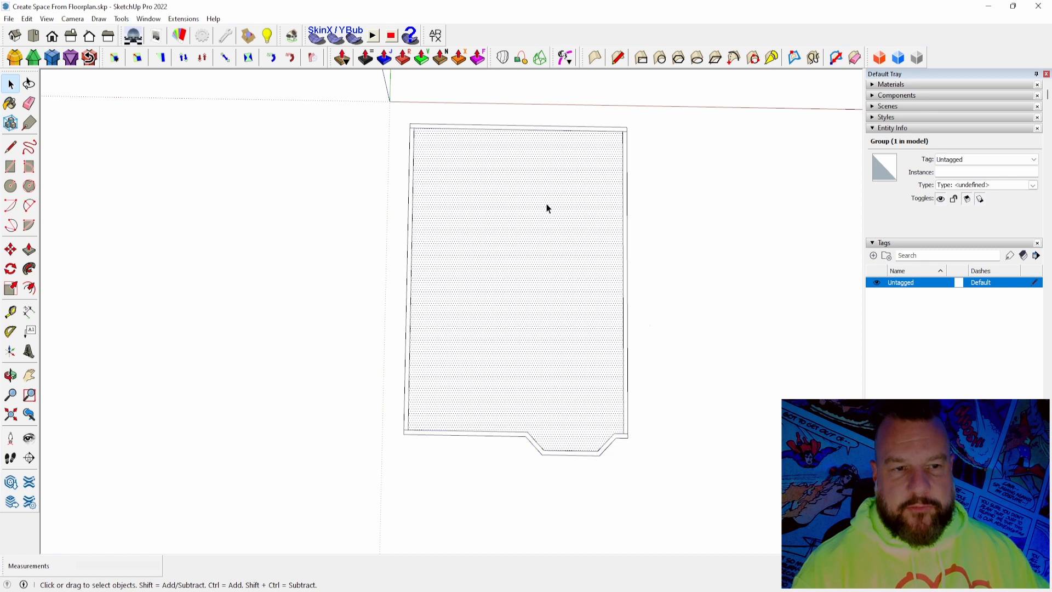
double_click(544, 202)
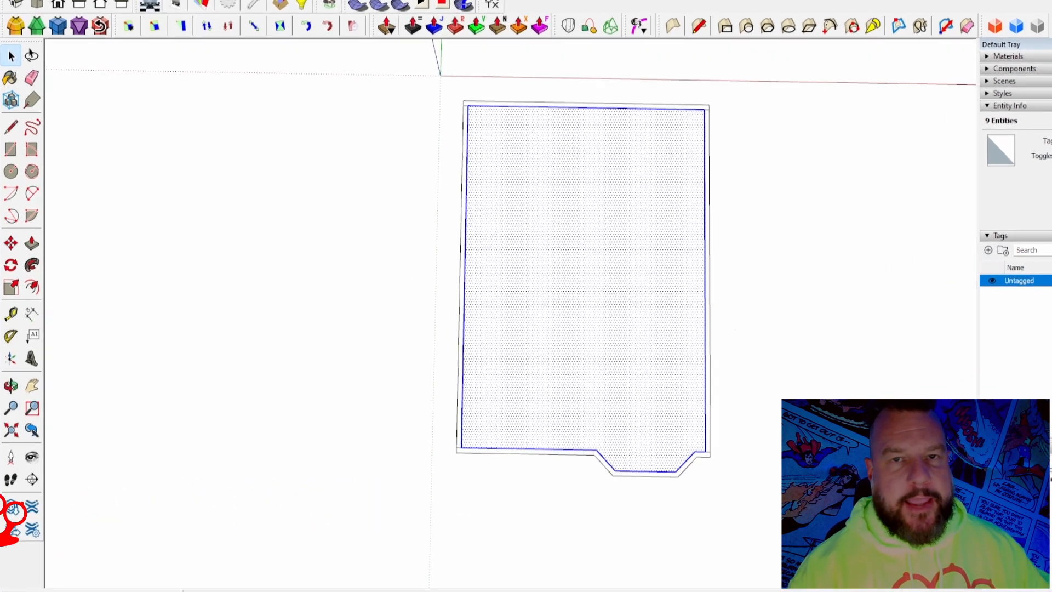
click(34, 0)
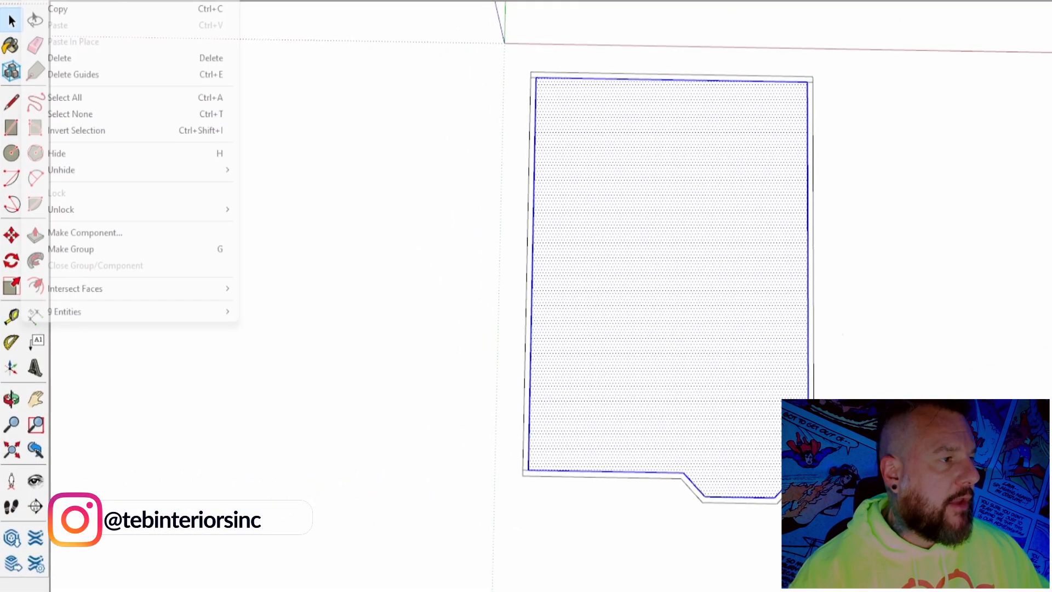
click(140, 249)
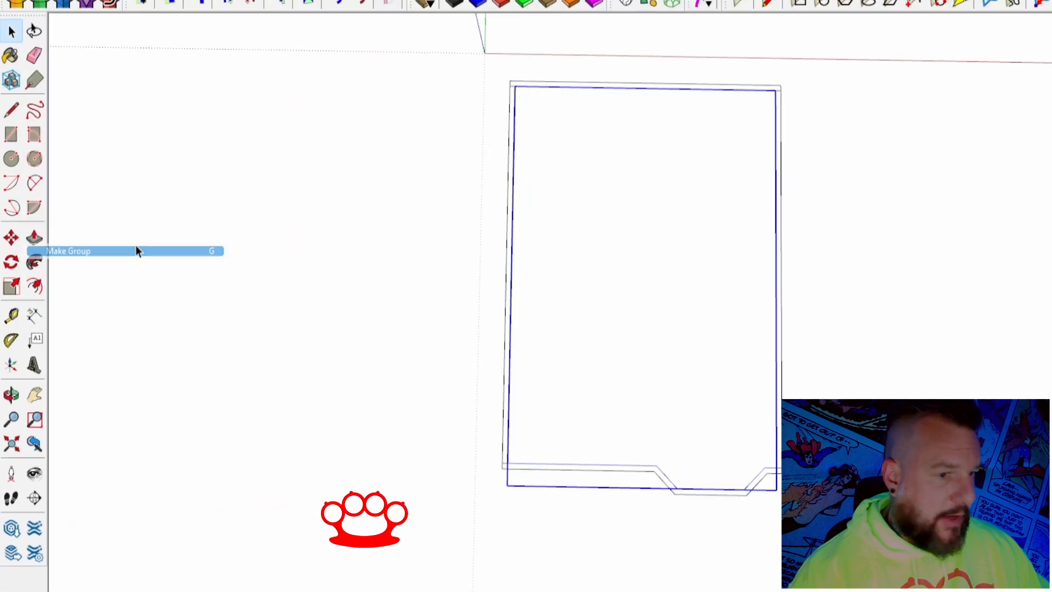
Hide the floor group to reveal the floor plan drawing beneath it
click(627, 299)
click(590, 129)
click(413, 163)
click(689, 241)
click(650, 305)
click(507, 241)
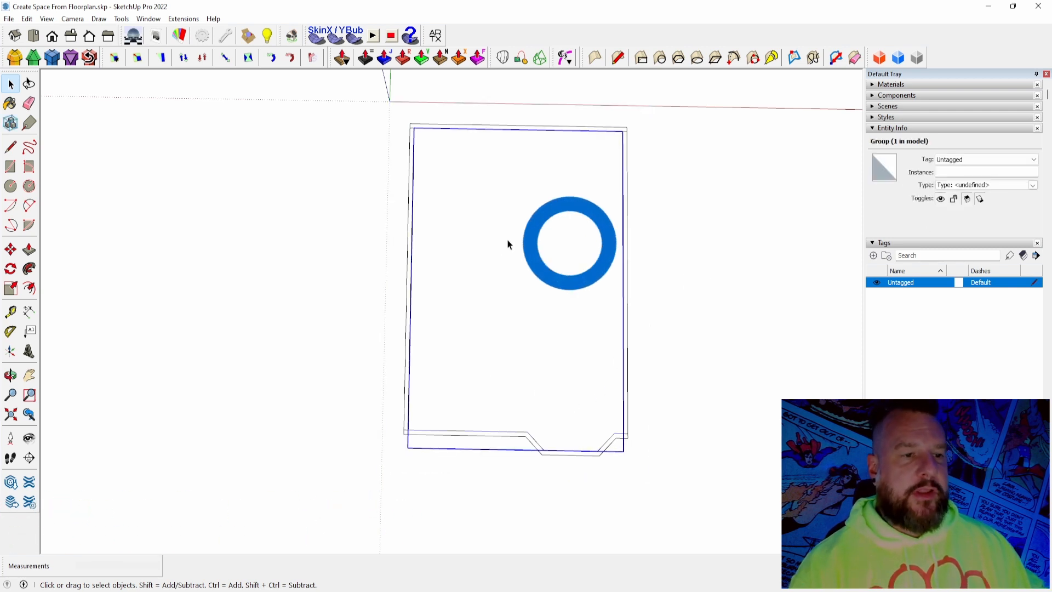
right_click(457, 166)
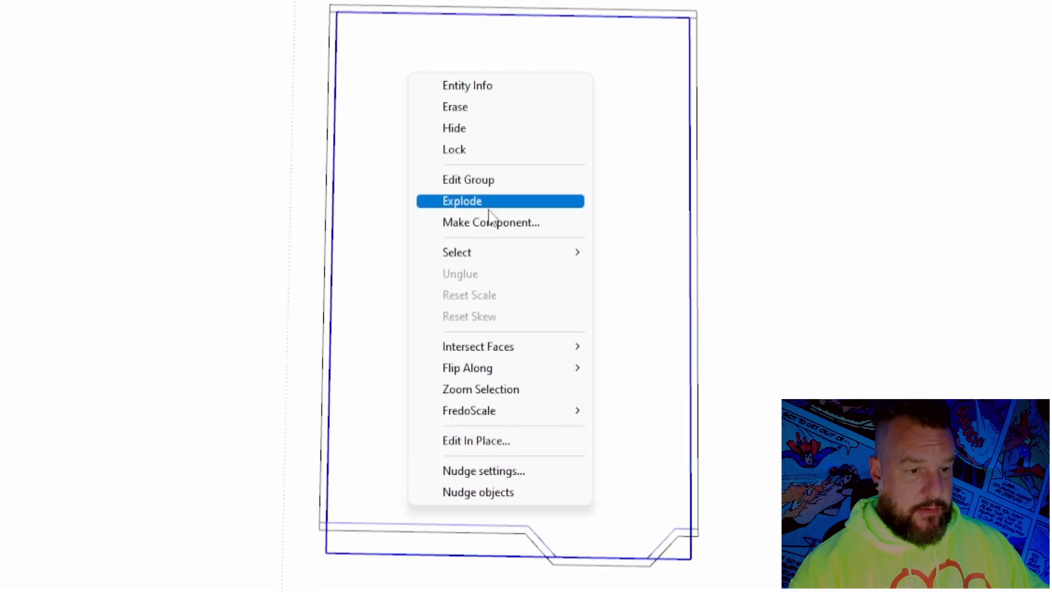
click(467, 130)
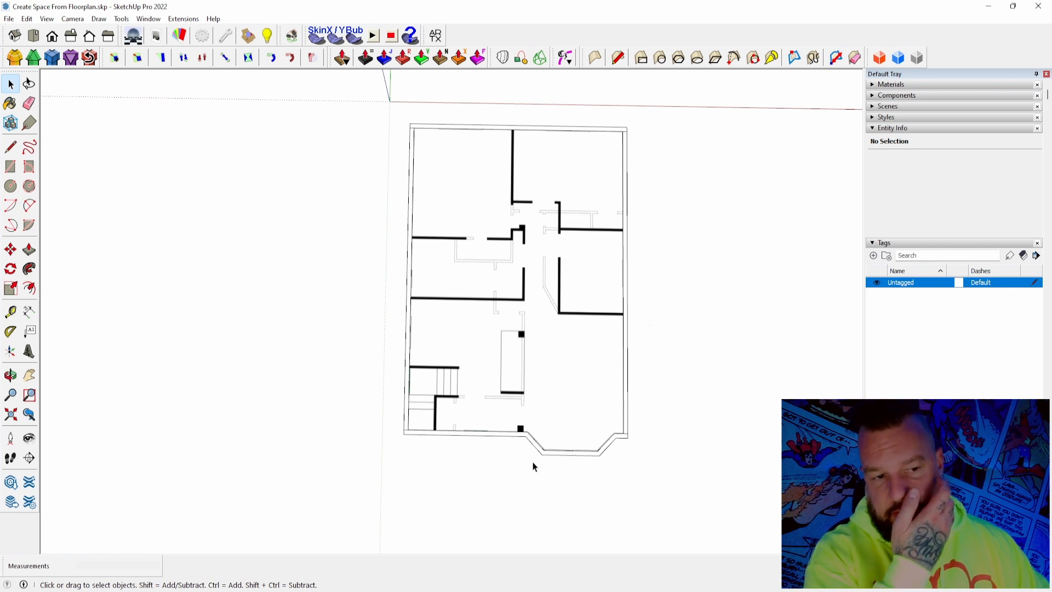
Draw a rectangle about 2 3/4" by 87 5/8" over the plan's interior wall separating the two upper rooms
scroll(665, 207, up, 5)
scroll(686, 207, down, 3)
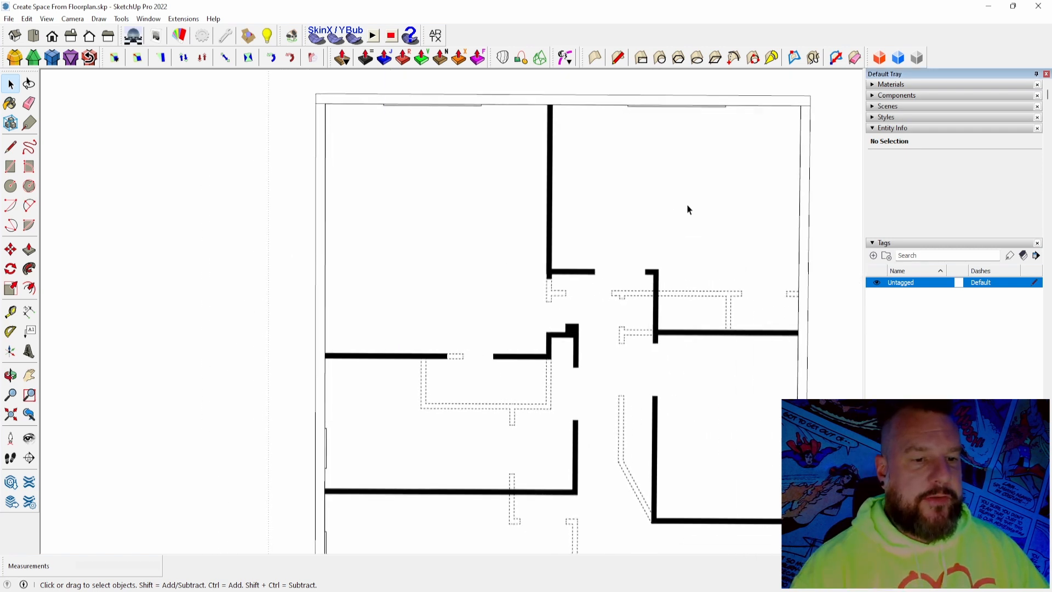
scroll(689, 210, down, 2)
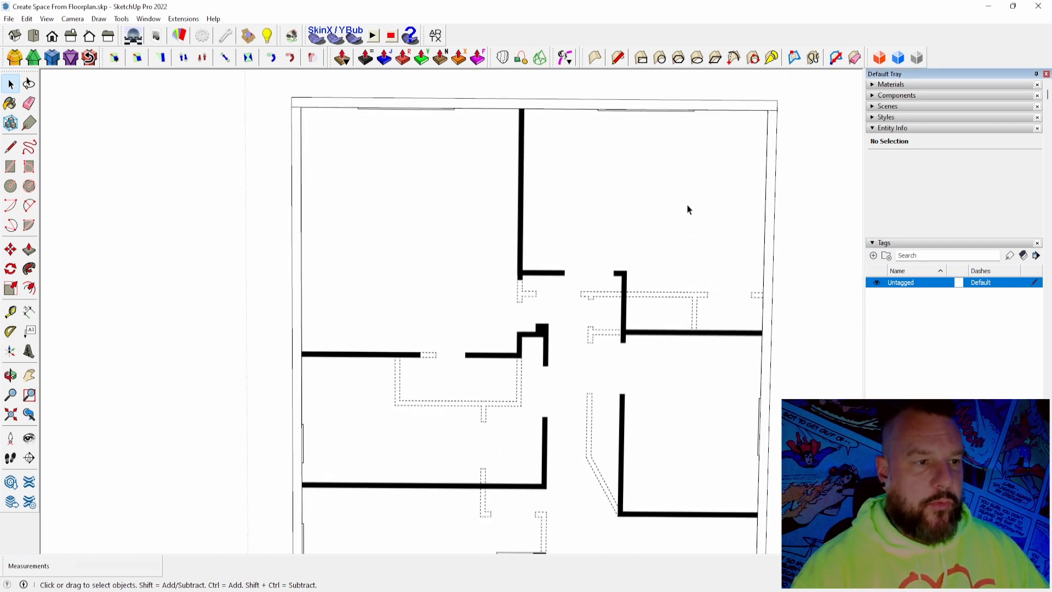
scroll(537, 133, up, 4)
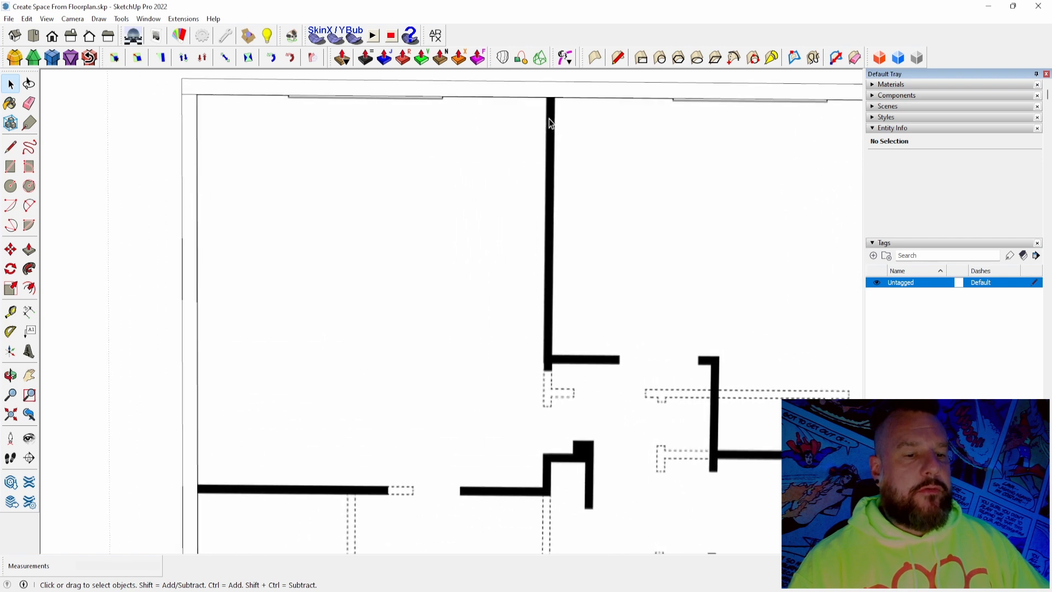
key(r)
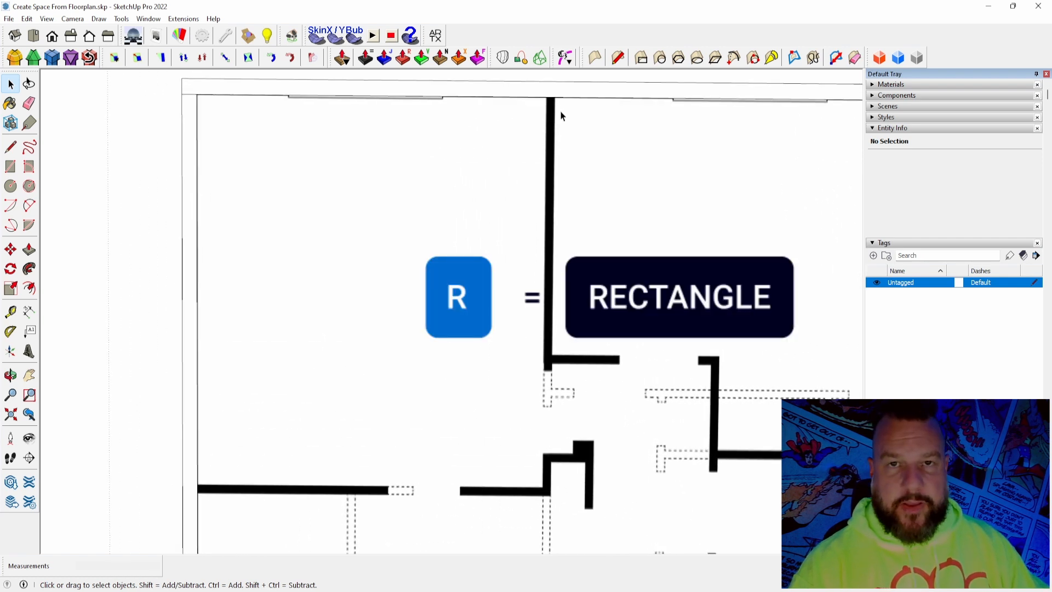
key(r)
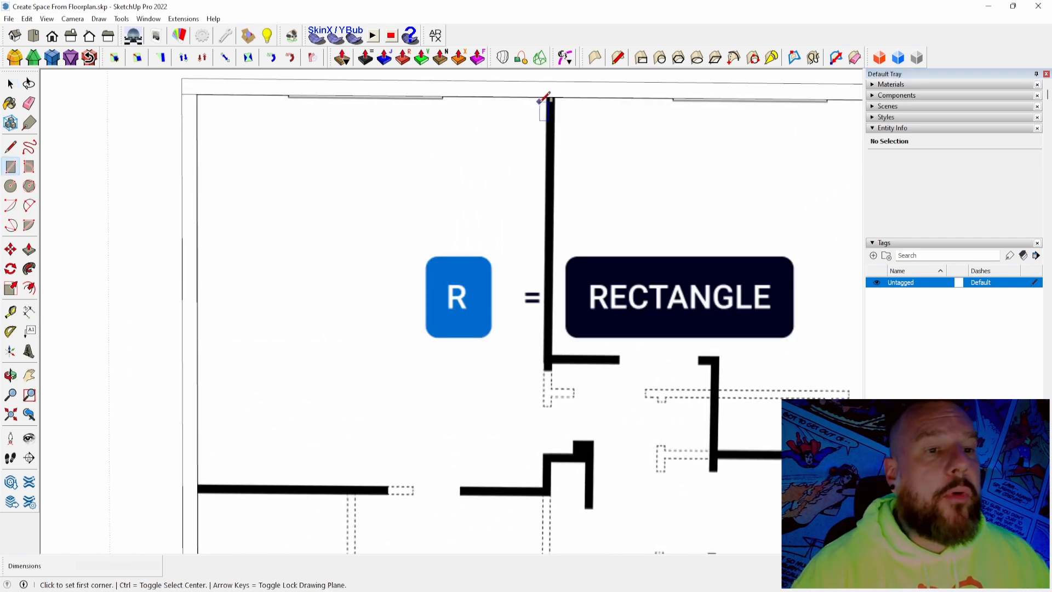
scroll(548, 96, up, 5)
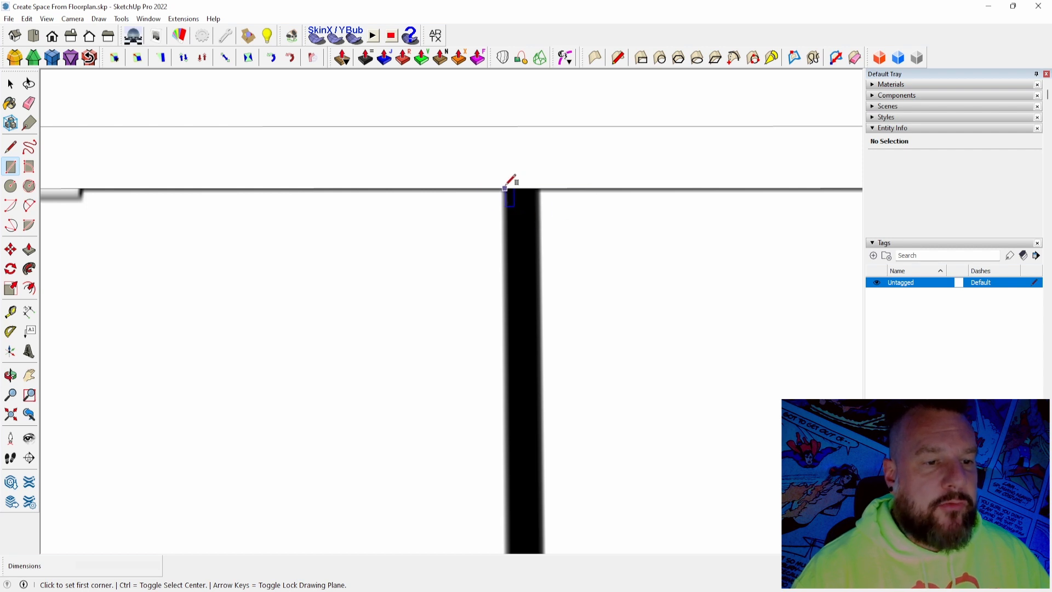
click(506, 188)
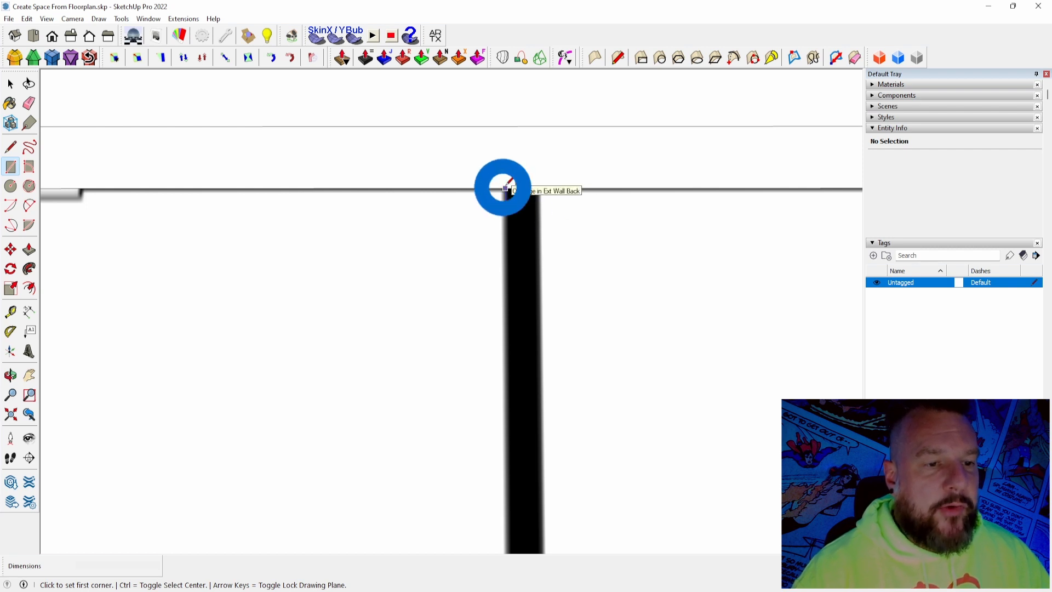
scroll(505, 185, down, 3)
scroll(511, 187, down, 5)
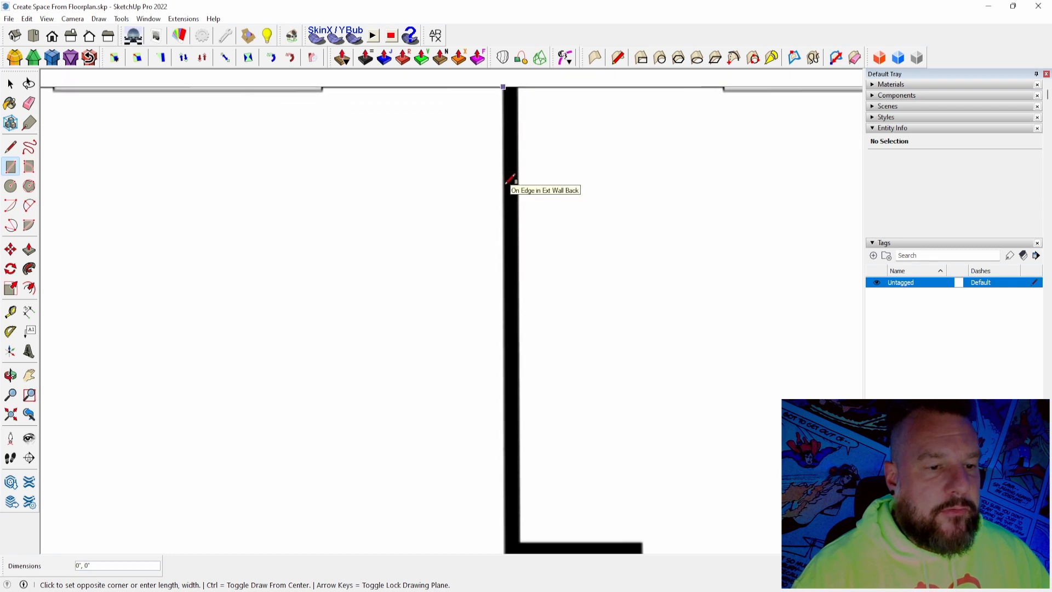
scroll(502, 387, up, 1)
scroll(502, 386, up, 6)
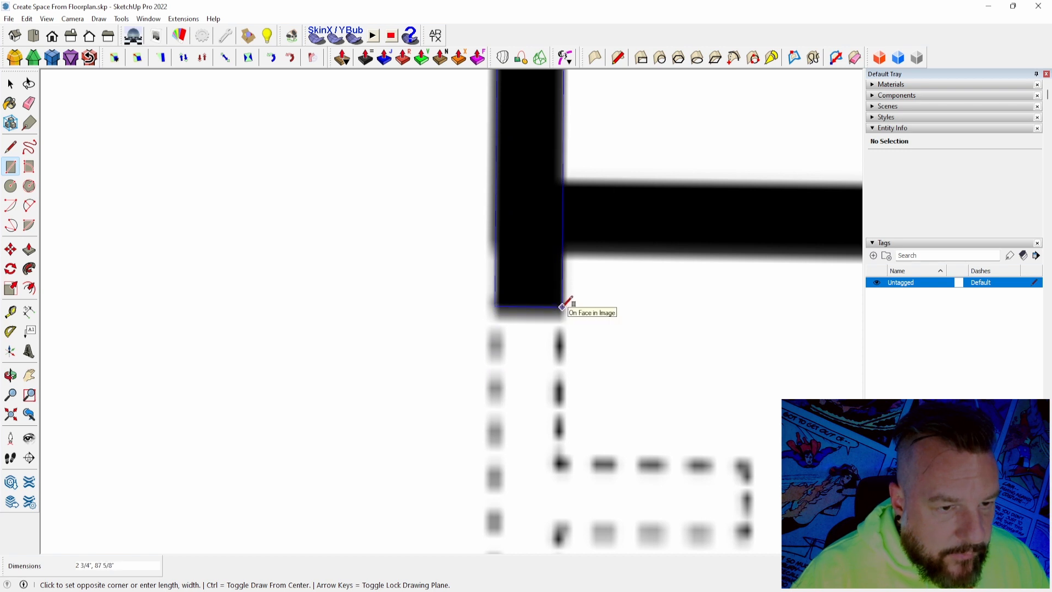
click(562, 306)
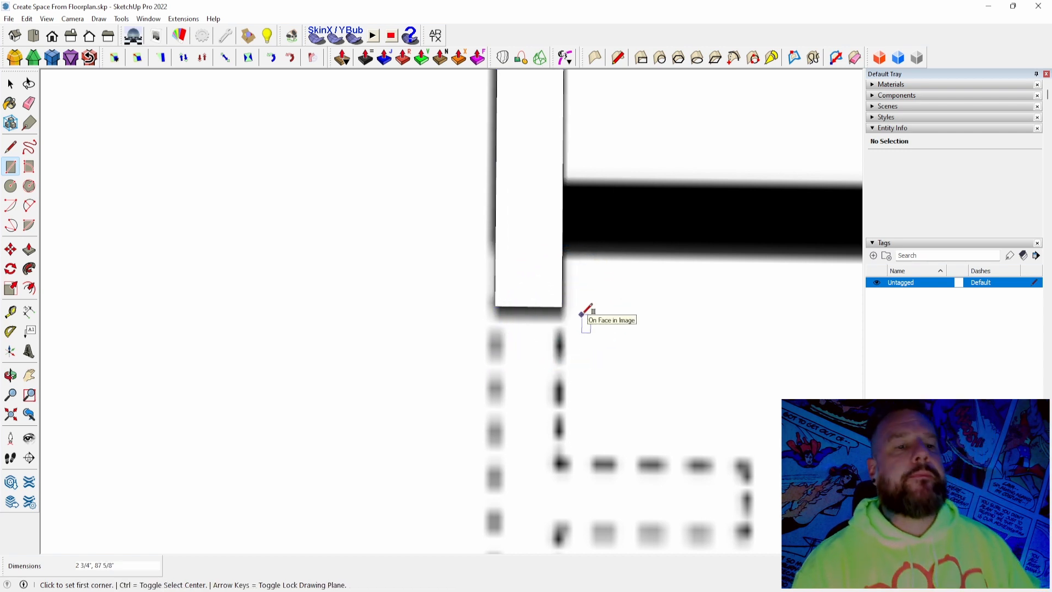
Draw a rectangle over the short horizontal wall stub branching off the lower end of the new interior wall
scroll(582, 313, down, 6)
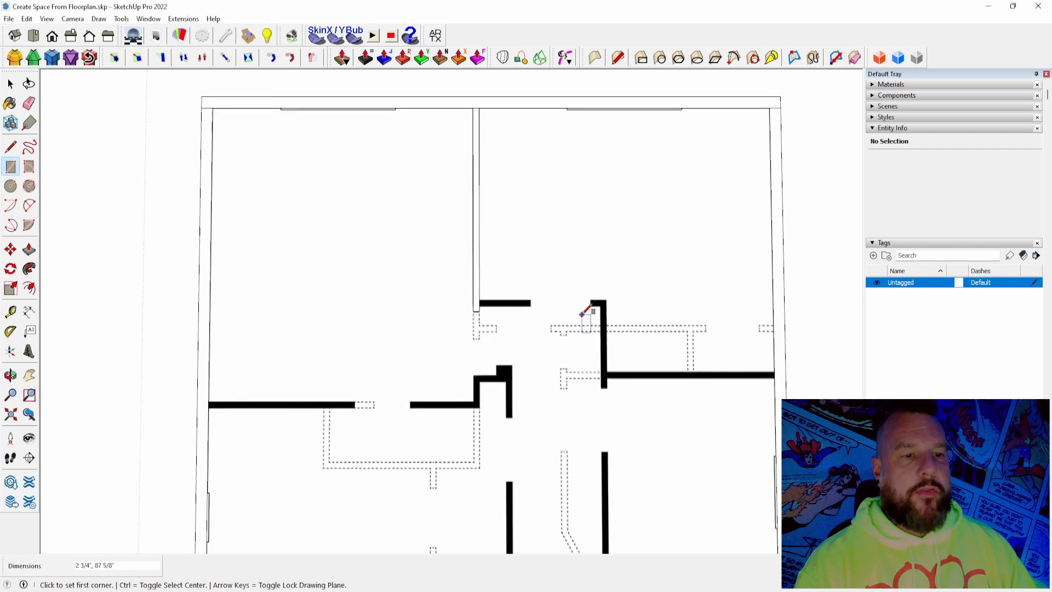
scroll(587, 307, up, 5)
scroll(578, 214, up, 3)
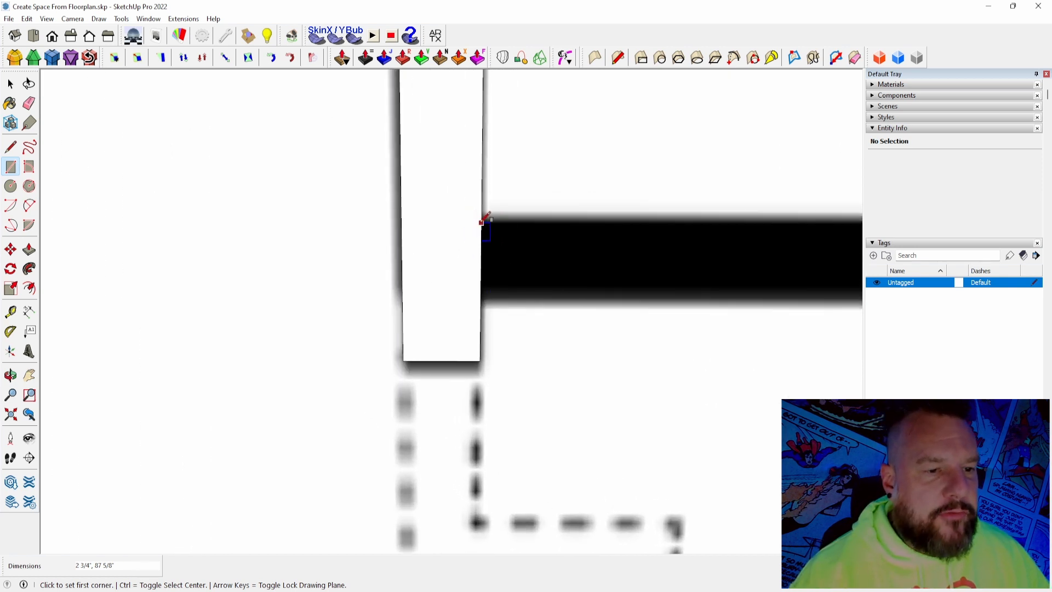
click(482, 222)
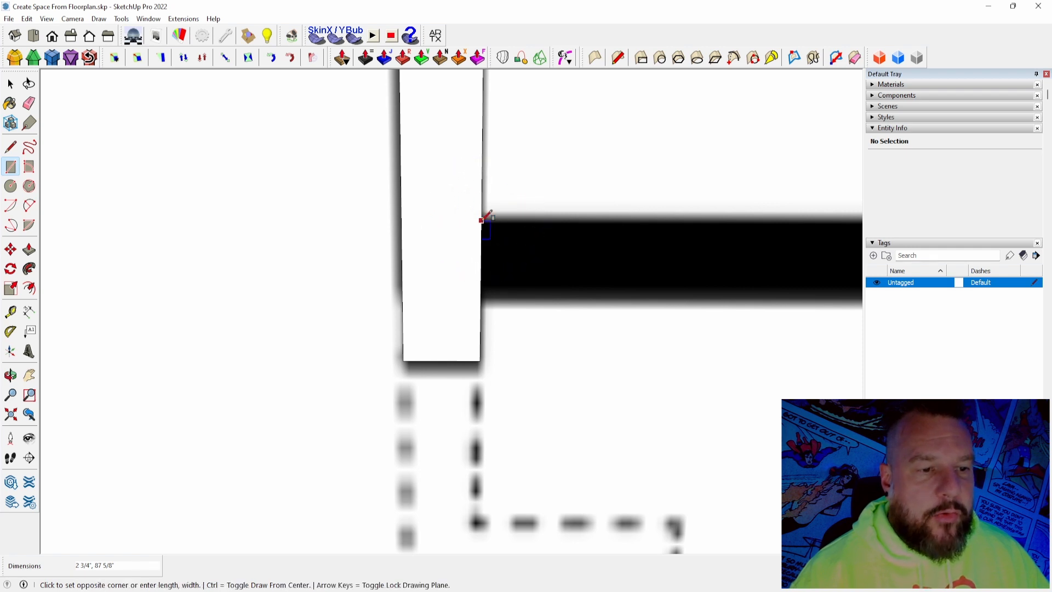
scroll(542, 252, down, 2)
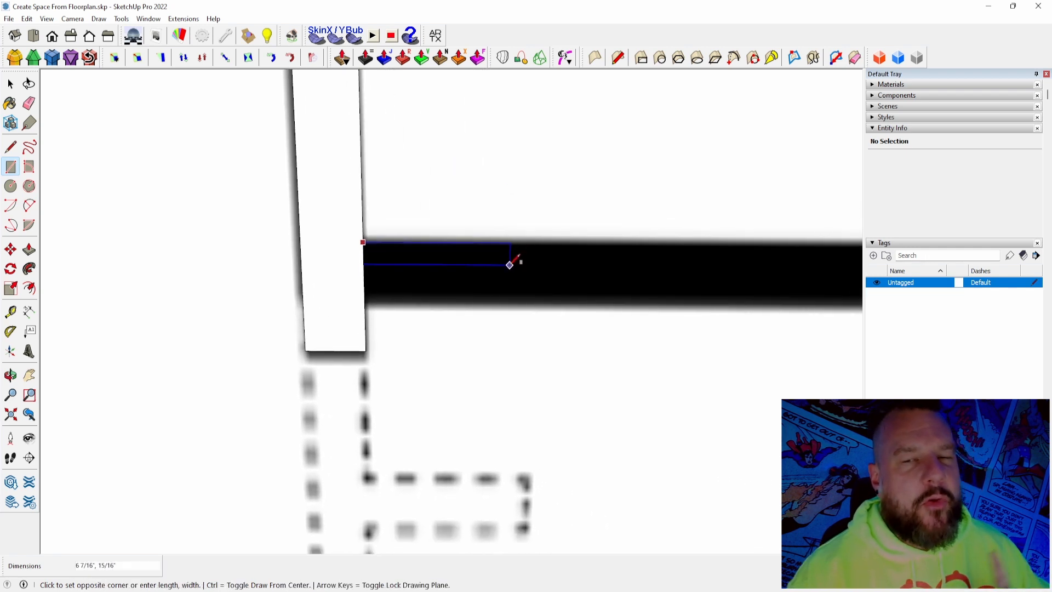
scroll(504, 262, down, 3)
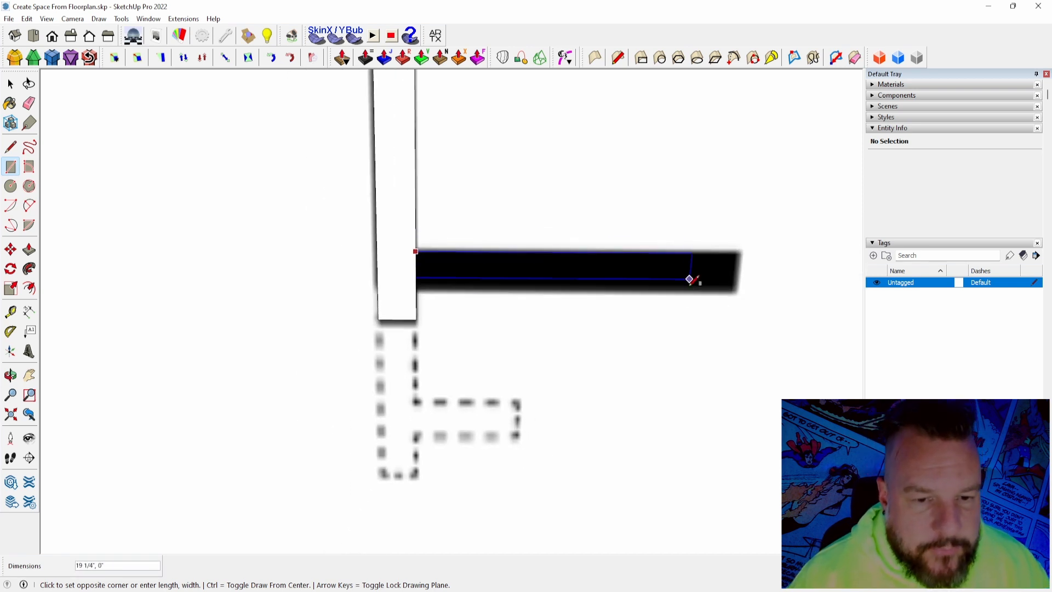
click(736, 291)
Delete the edge separating the long interior wall from its short stub to merge both faces
scroll(733, 286, down, 5)
scroll(649, 255, down, 5)
key(space)
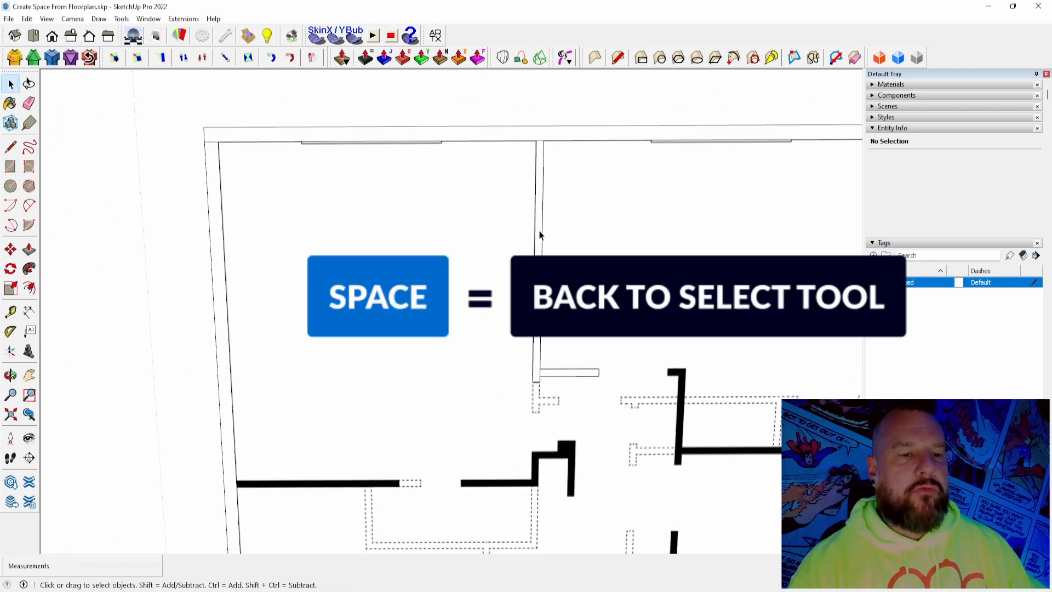
click(548, 296)
scroll(562, 298, up, 6)
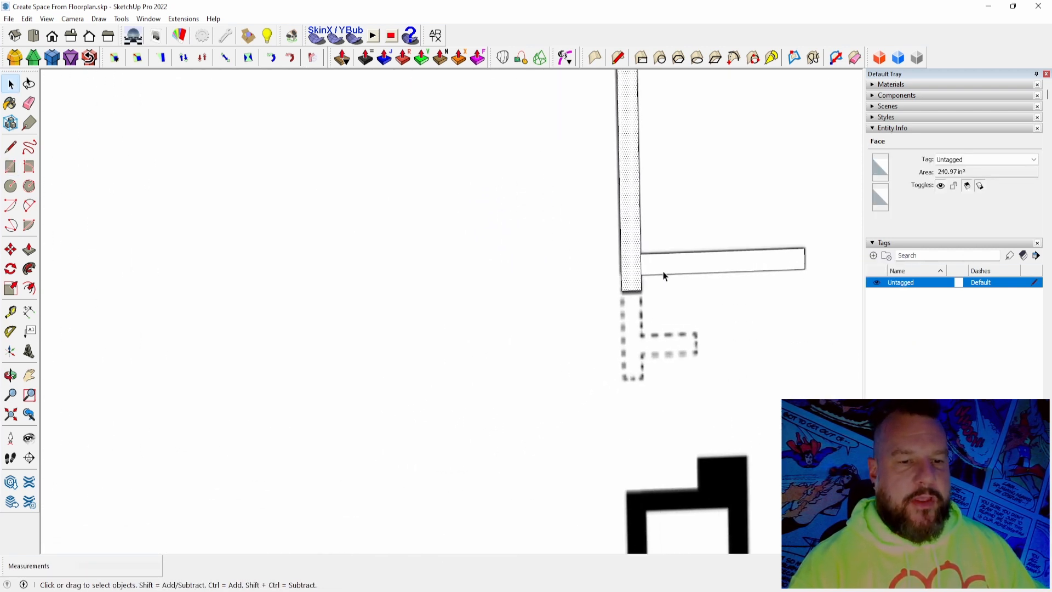
click(652, 266)
click(622, 260)
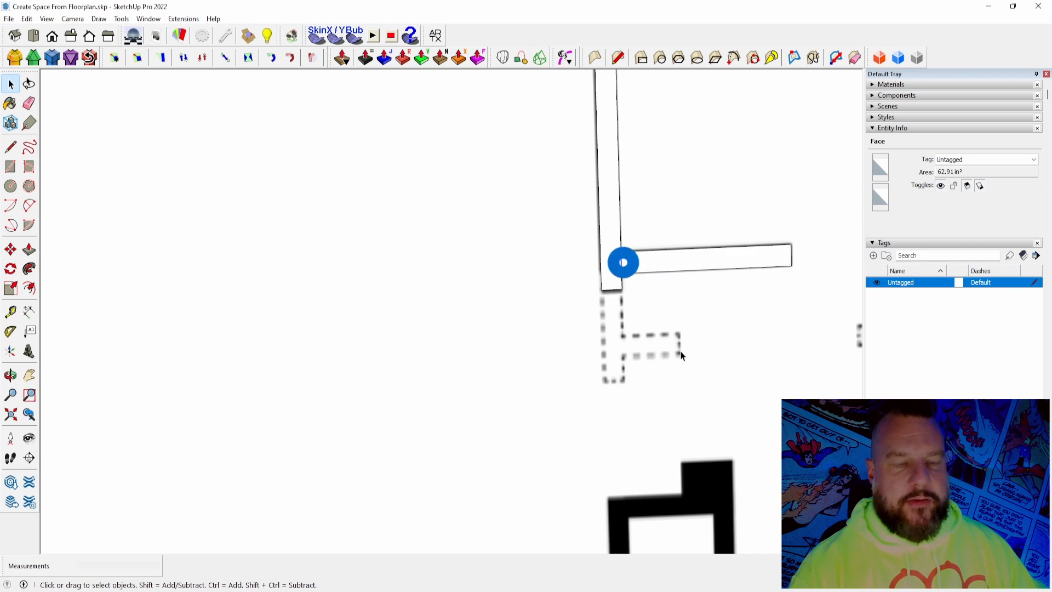
key(Delete)
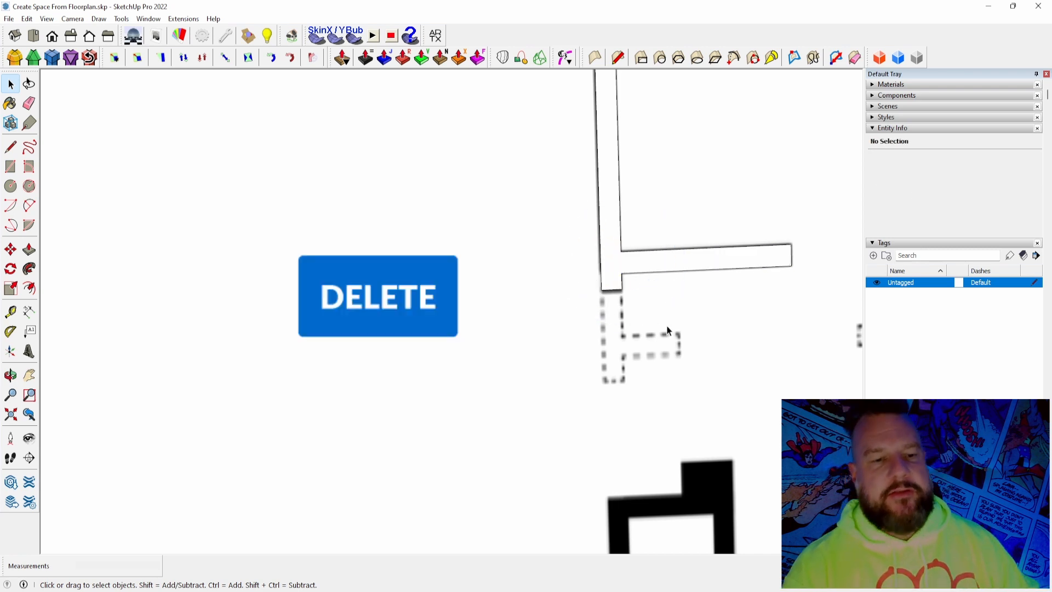
Group the merged L-shaped interior wall face together with its bounding edges
scroll(687, 319, down, 4)
scroll(687, 319, down, 3)
scroll(608, 186, up, 6)
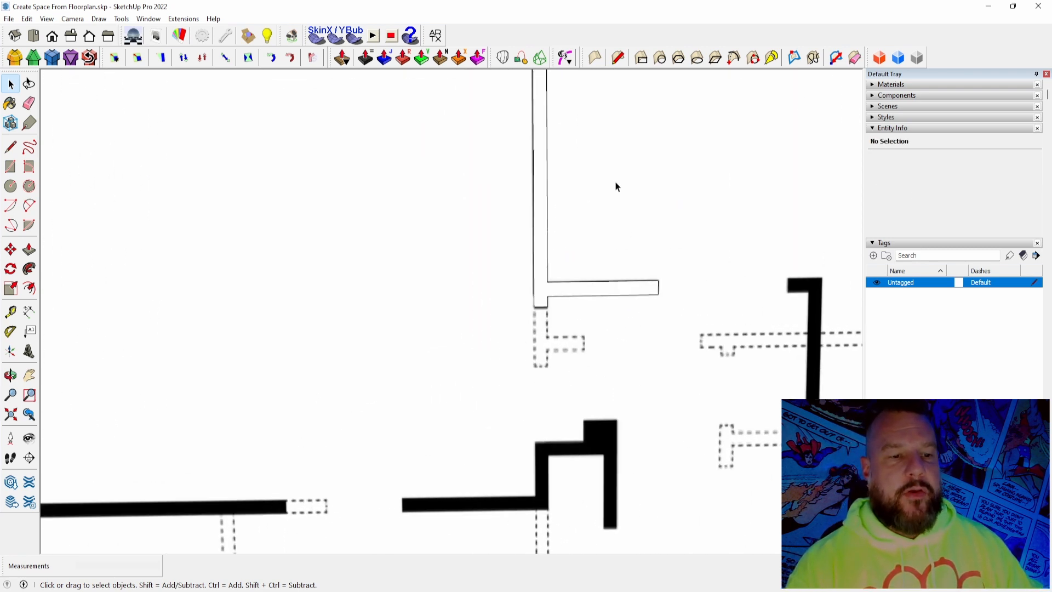
scroll(557, 219, down, 6)
double_click(521, 225)
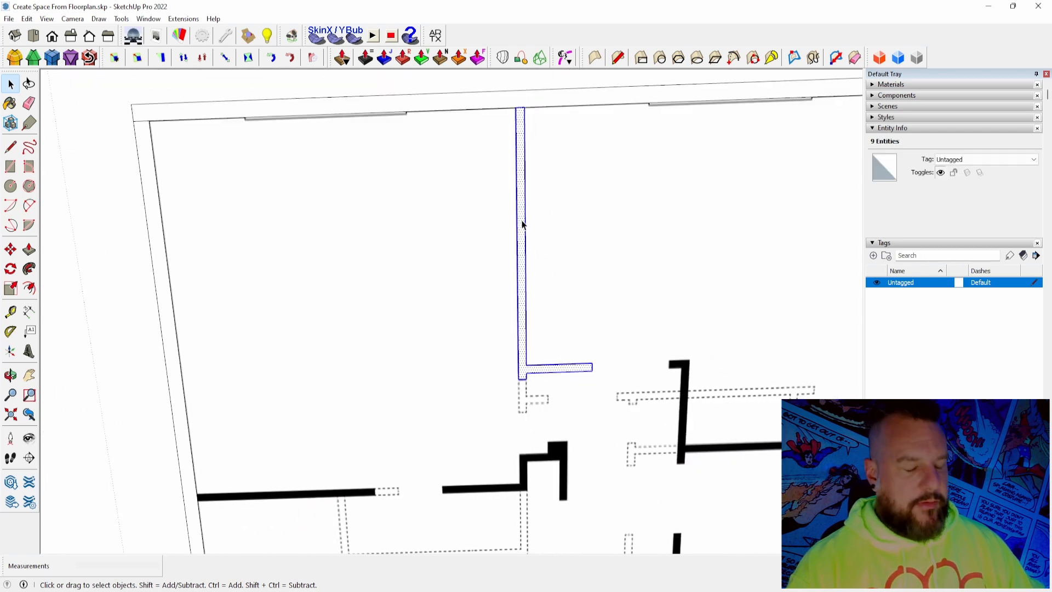
double_click(521, 221)
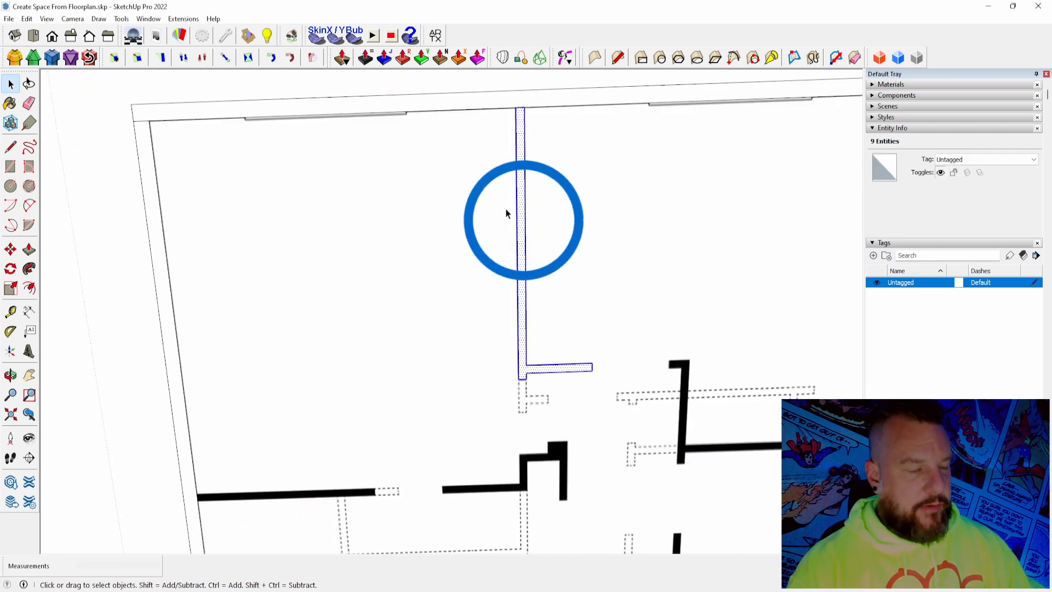
click(26, 18)
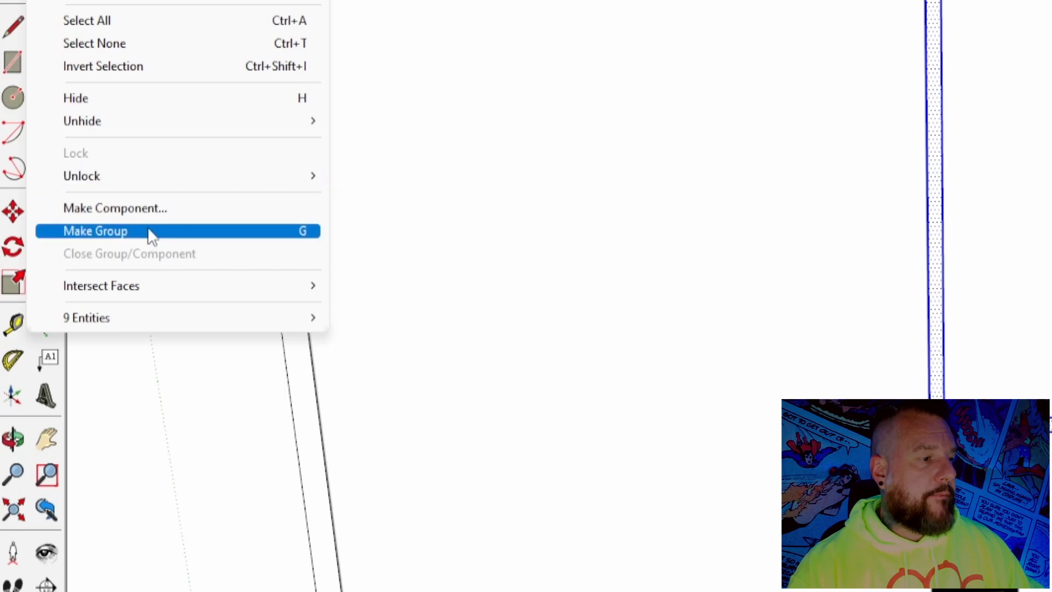
click(86, 260)
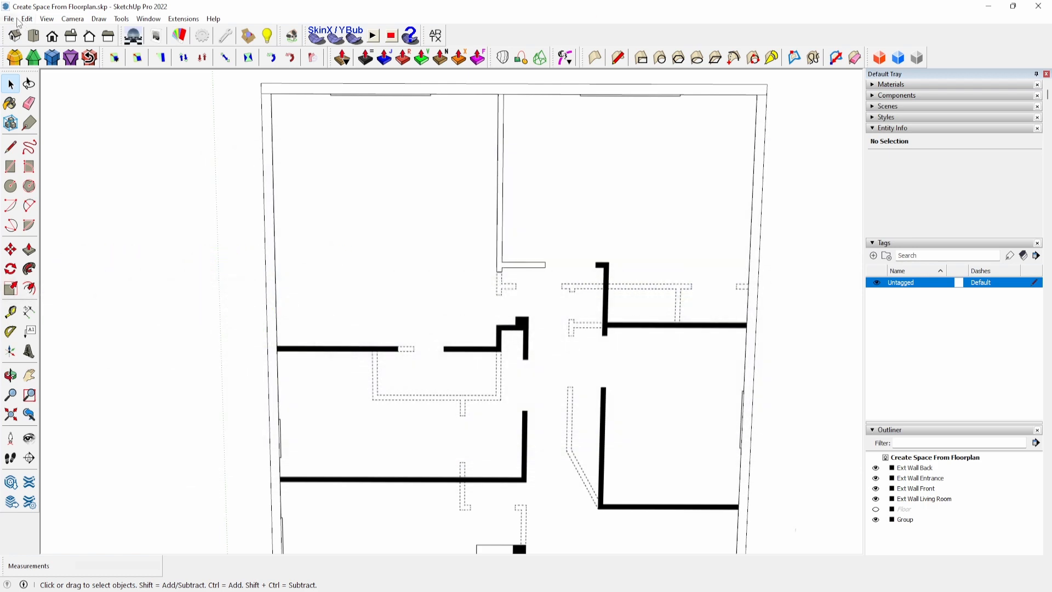
click(9, 19)
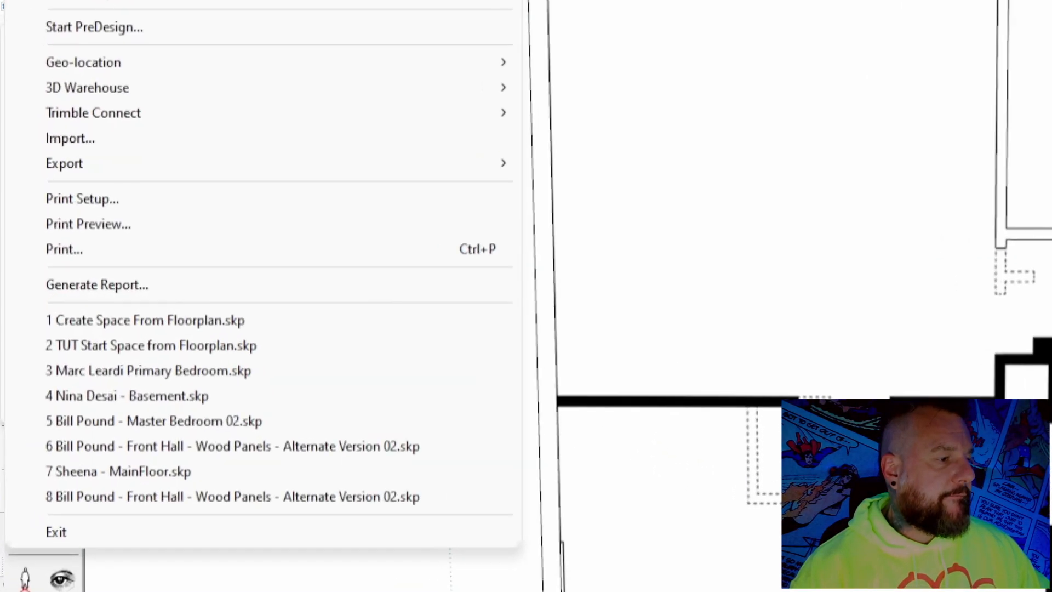
mouse_move(49, 1)
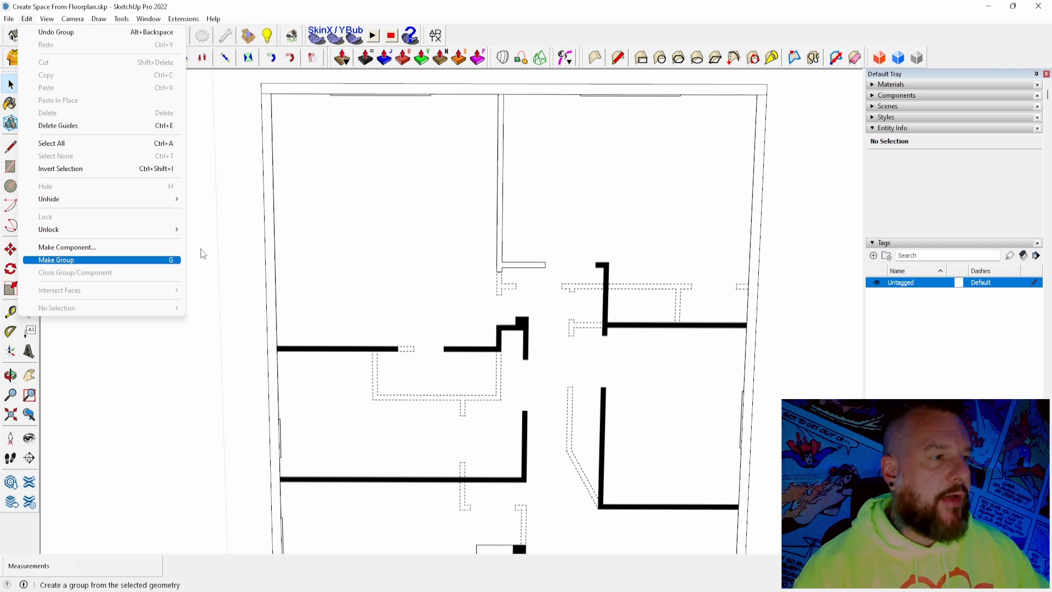
click(440, 12)
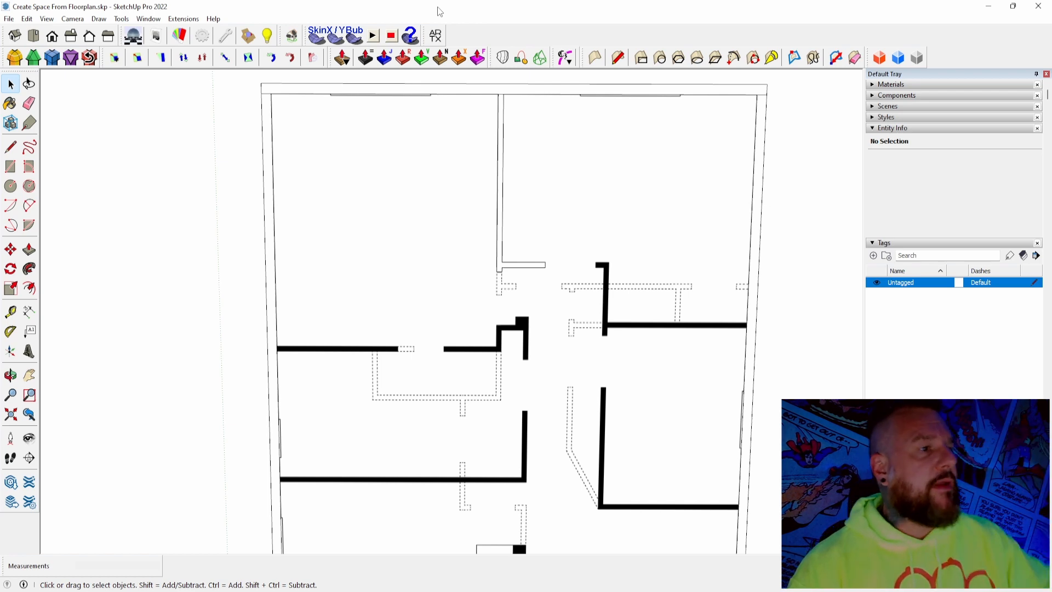
Open the keyboard shortcut settings in the SketchUp preferences, moving the dialog clear of the plan's centre
click(146, 18)
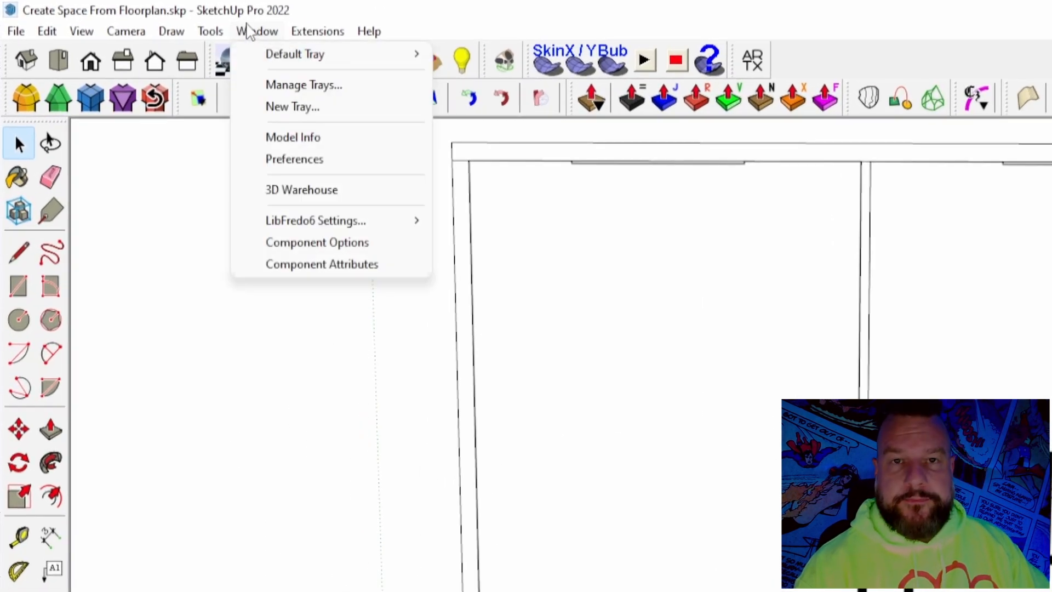
click(338, 159)
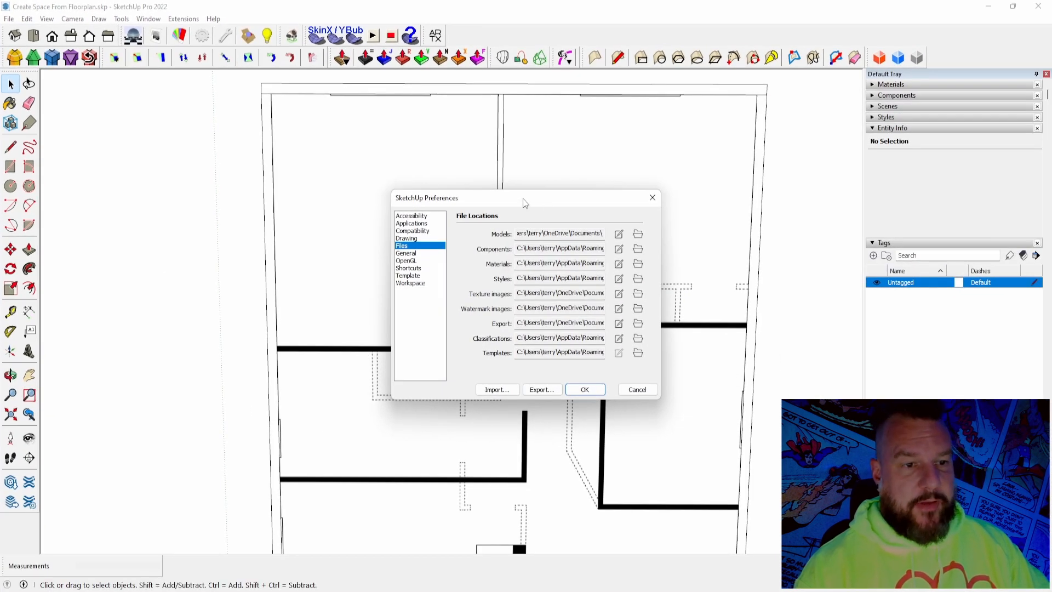
drag(526, 203, 306, 146)
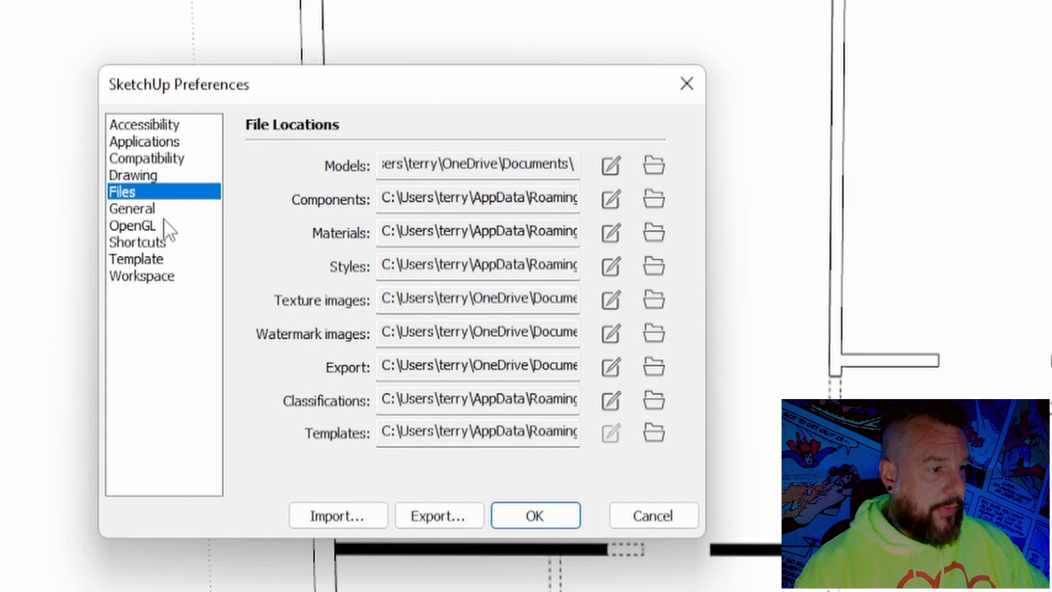
click(143, 244)
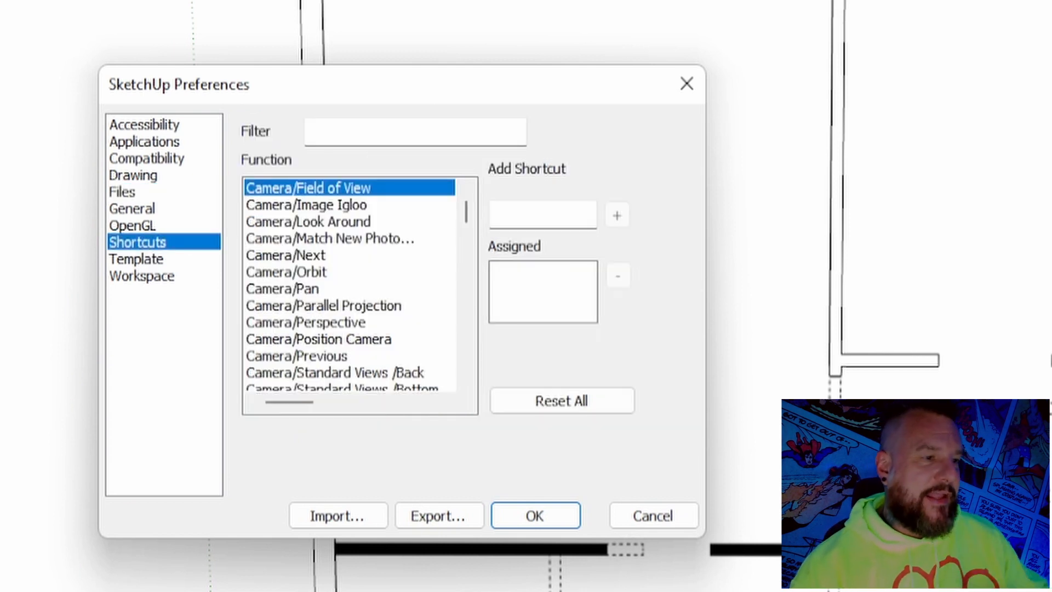
Filter the shortcut functions by "Group", enter G as the shortcut for Edit/Make Group and accept the preferences
click(367, 131)
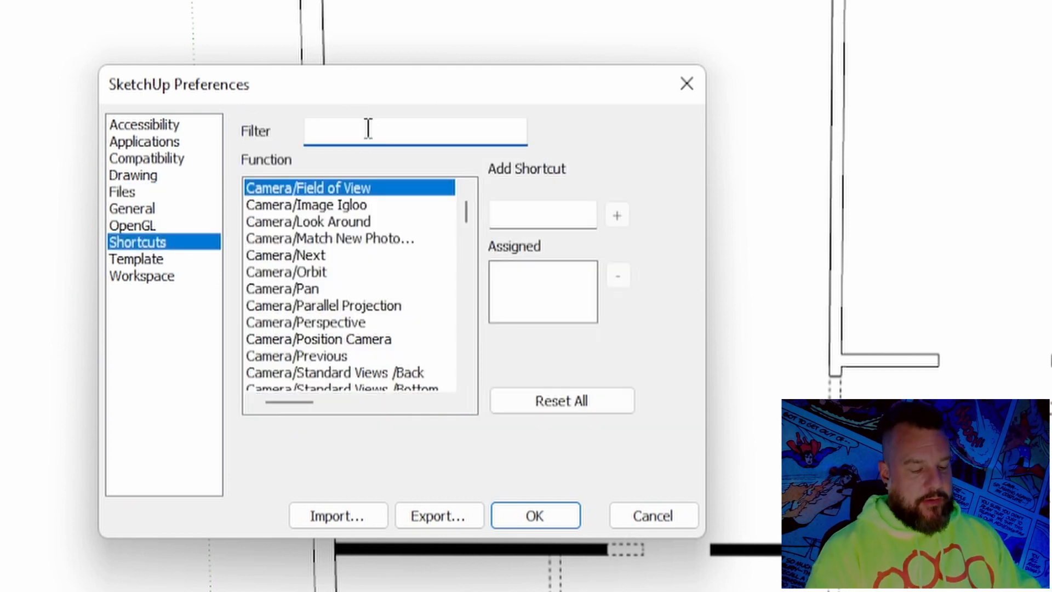
text(Group)
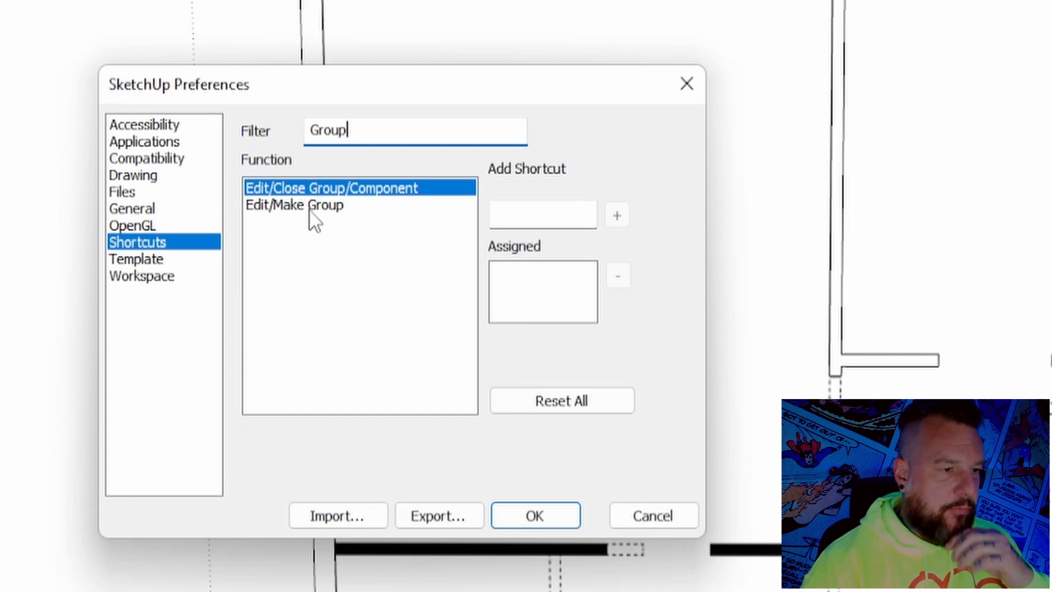
click(328, 210)
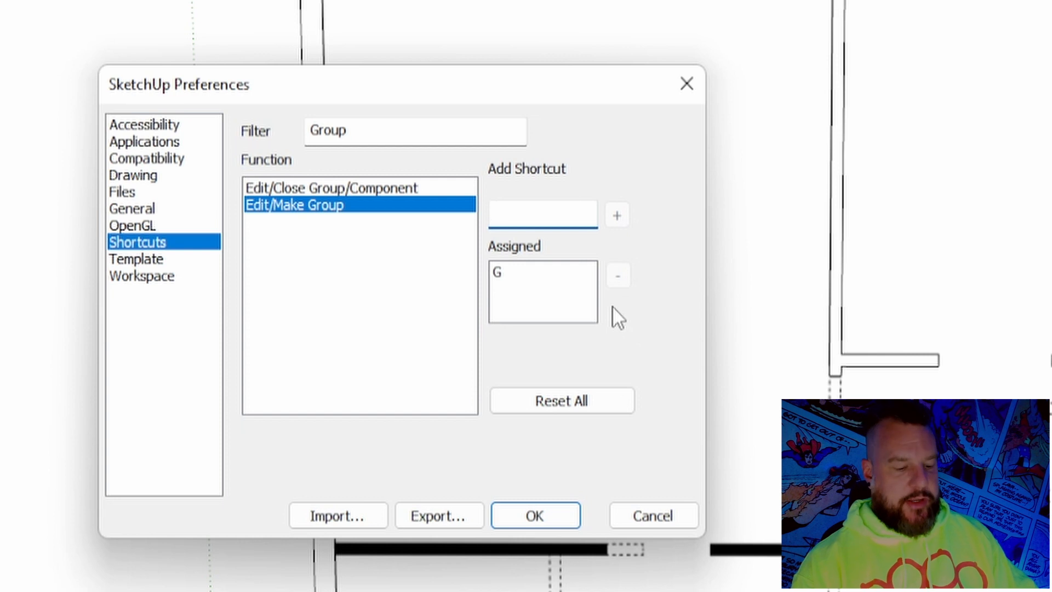
key(g)
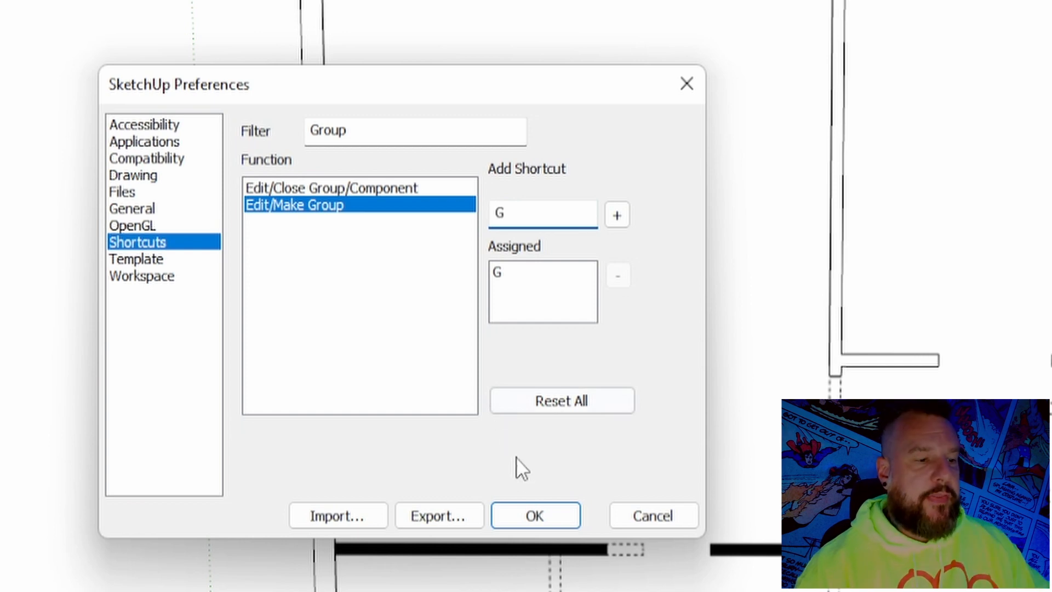
click(534, 517)
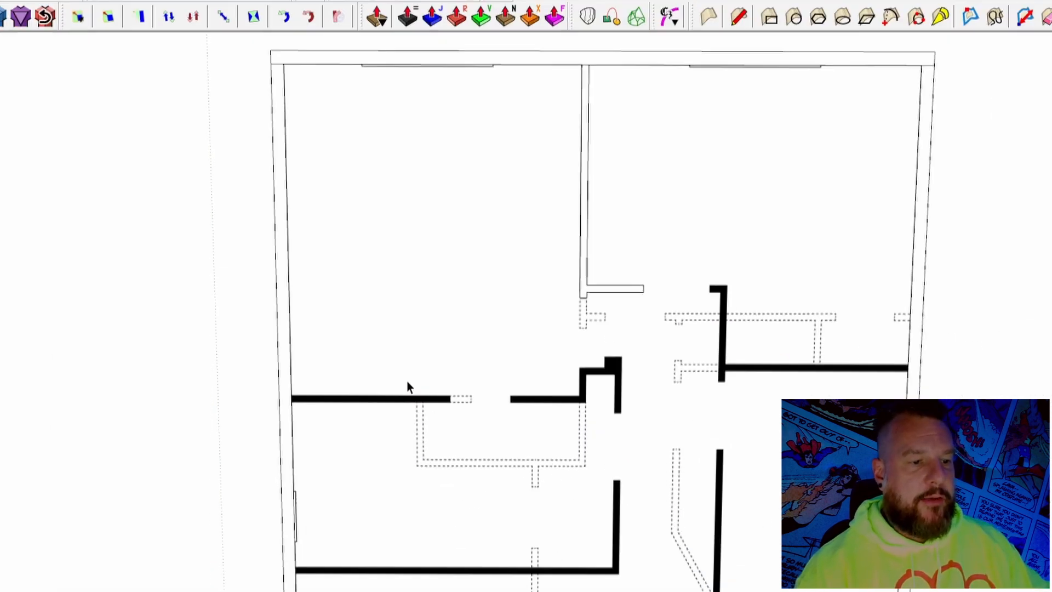
Draw a rectangle about 77 1/8" by 2 11/16" over the L-shaped interior wall's horizontal leg, starting at the right exterior wall's inner face
scroll(618, 265, down, 1)
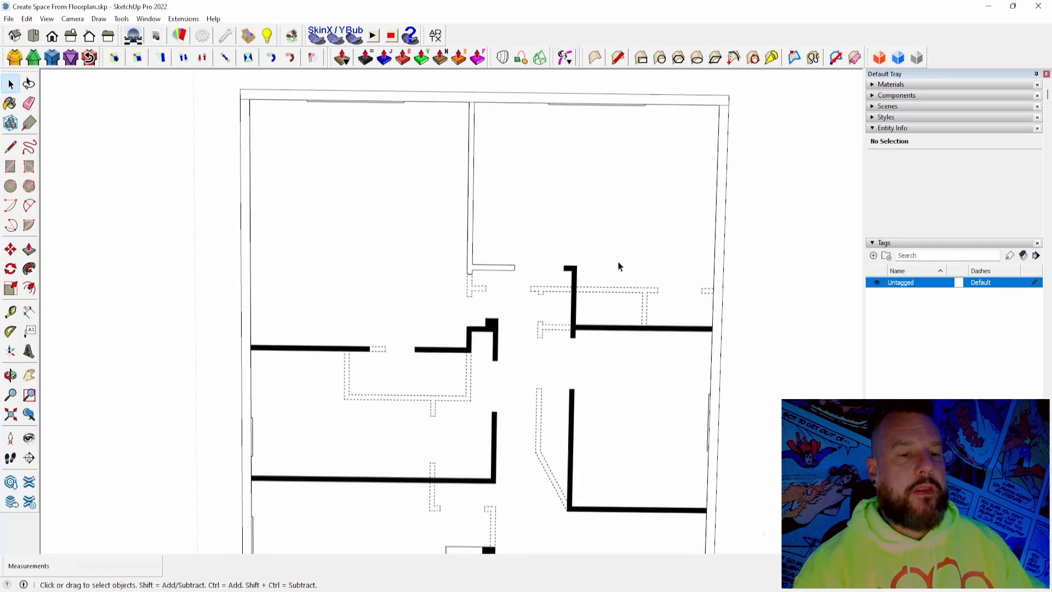
scroll(618, 265, up, 3)
scroll(619, 265, down, 4)
scroll(618, 264, down, 2)
scroll(577, 266, up, 6)
scroll(644, 263, up, 8)
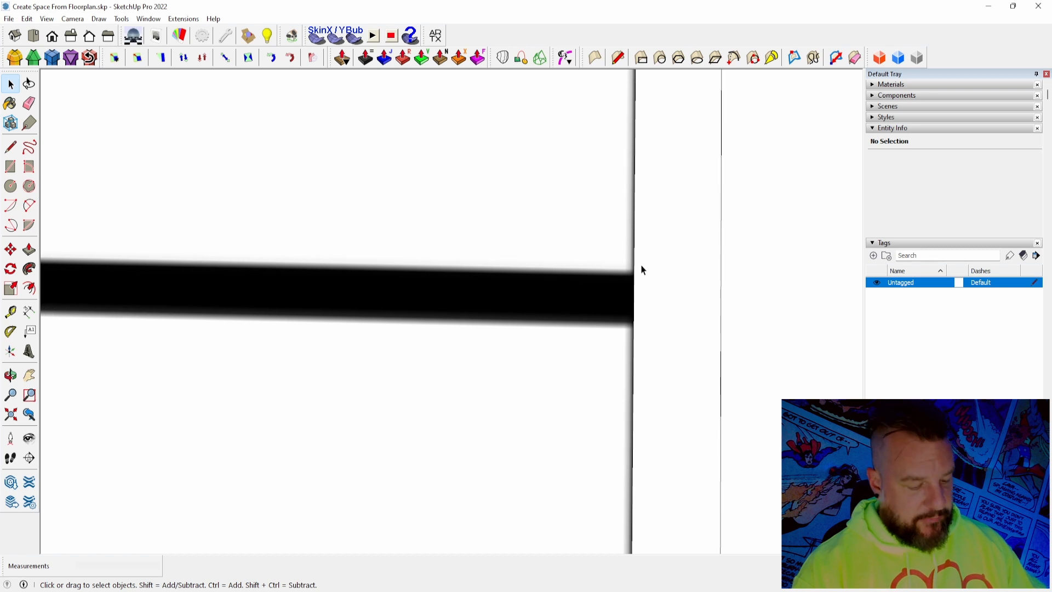
key(r)
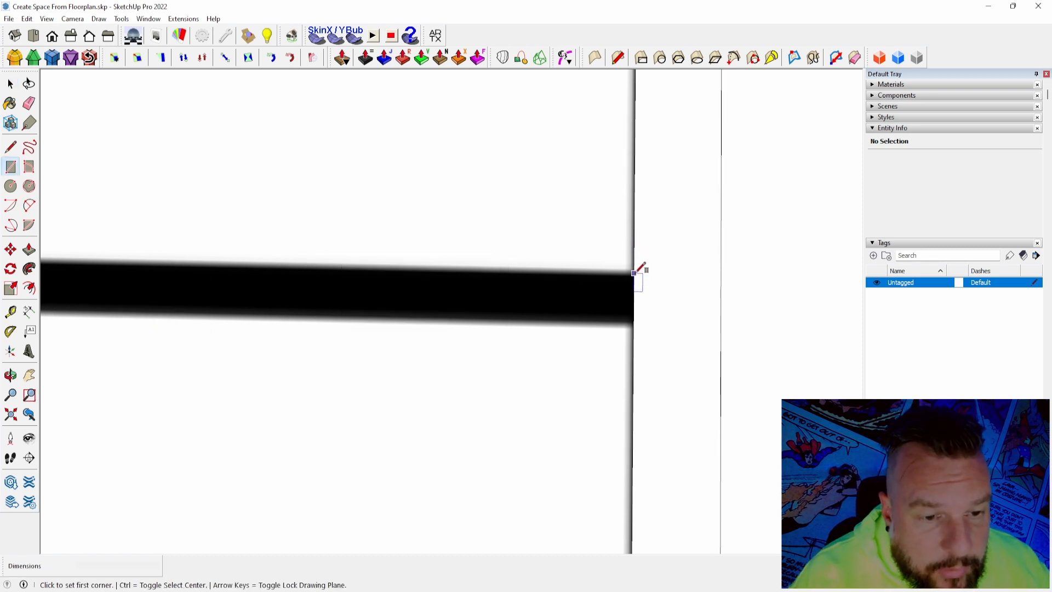
click(635, 272)
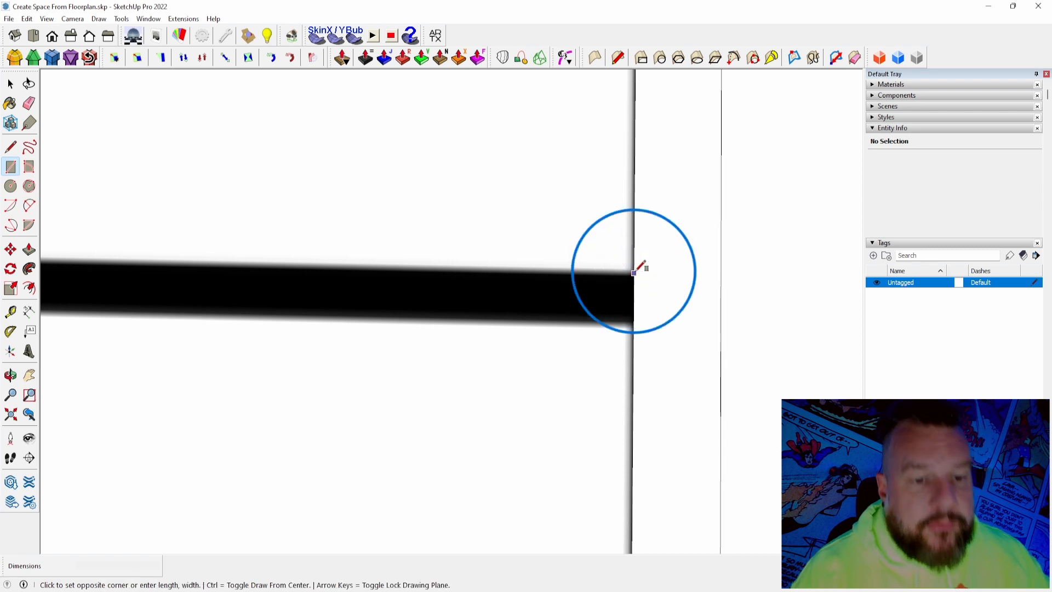
scroll(642, 271, down, 5)
scroll(405, 274, up, 6)
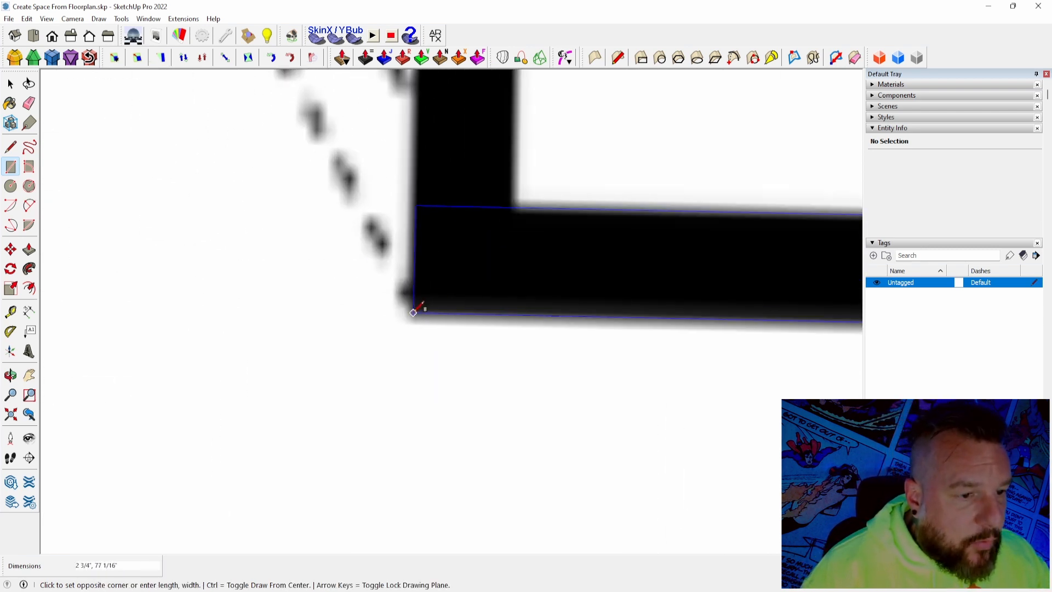
click(412, 310)
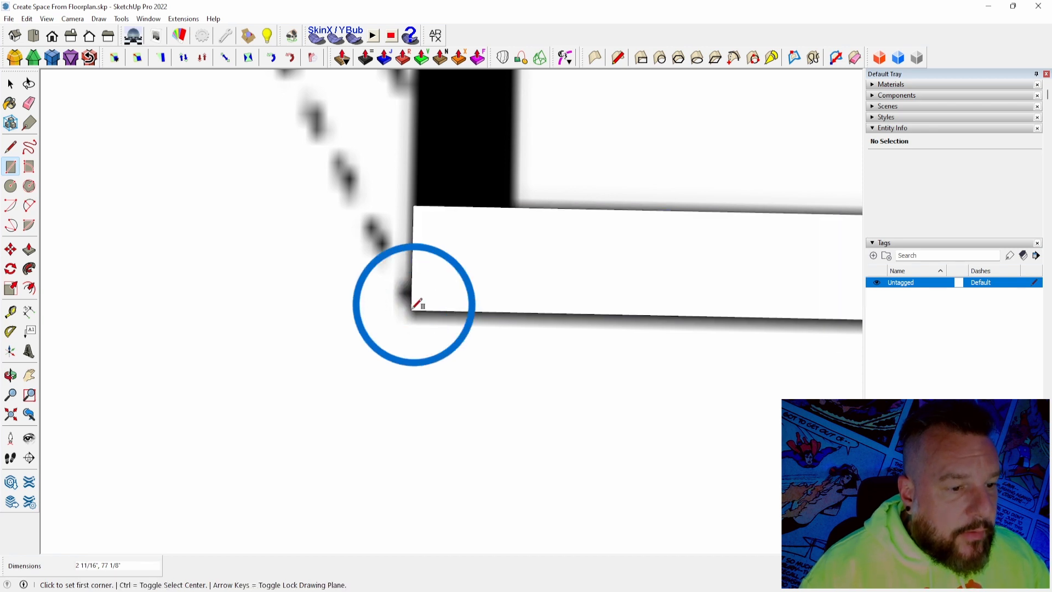
Draw a rectangle about 62 1/8" by 2 9/16" over the vertical leg, from the horizontal leg's upper left corner to the wall's upper end
scroll(404, 294, down, 8)
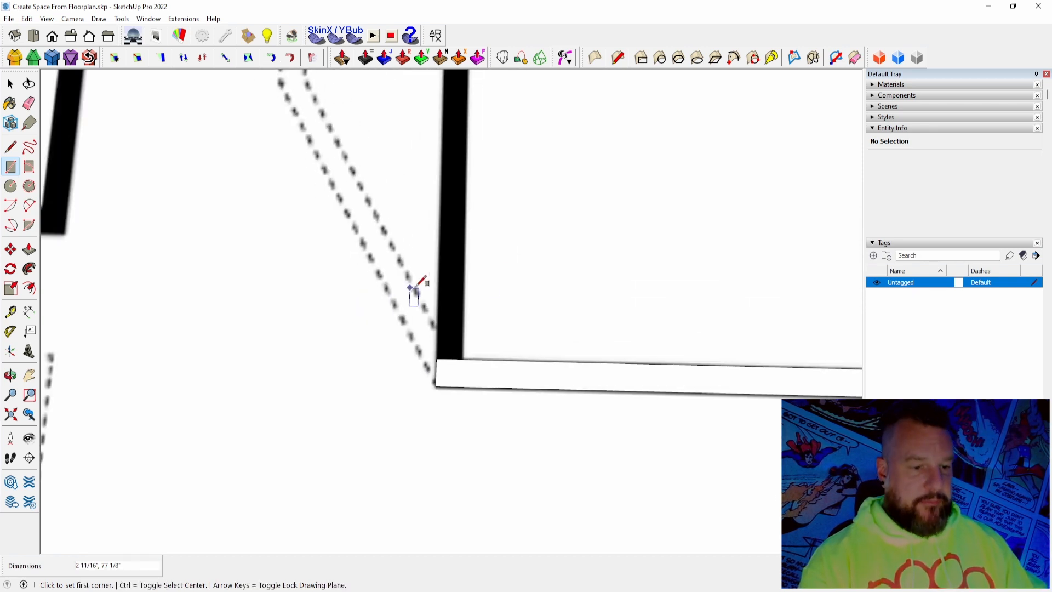
scroll(508, 270, up, 9)
scroll(450, 300, up, 3)
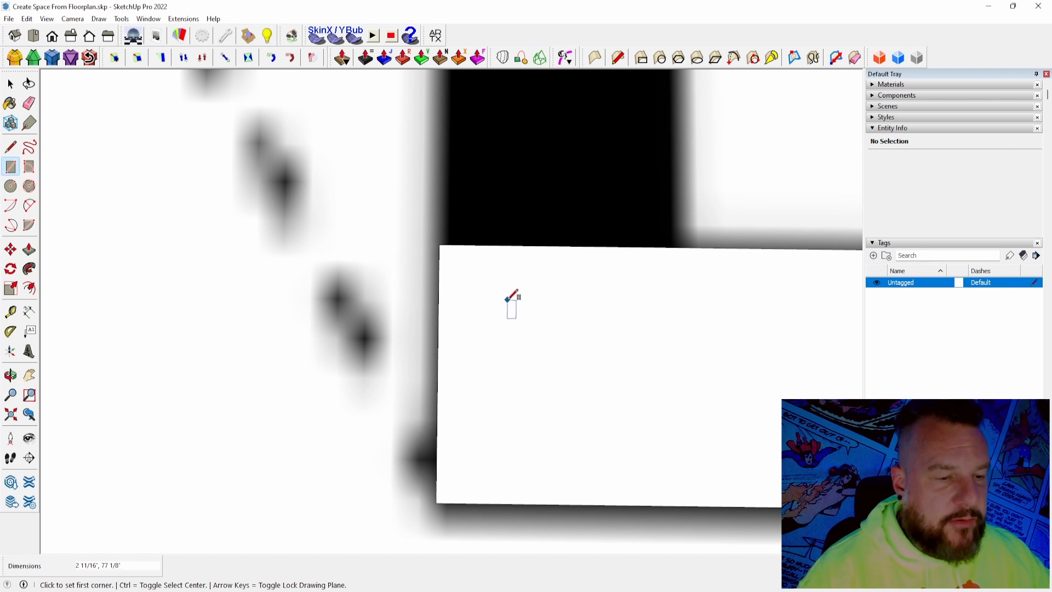
click(447, 241)
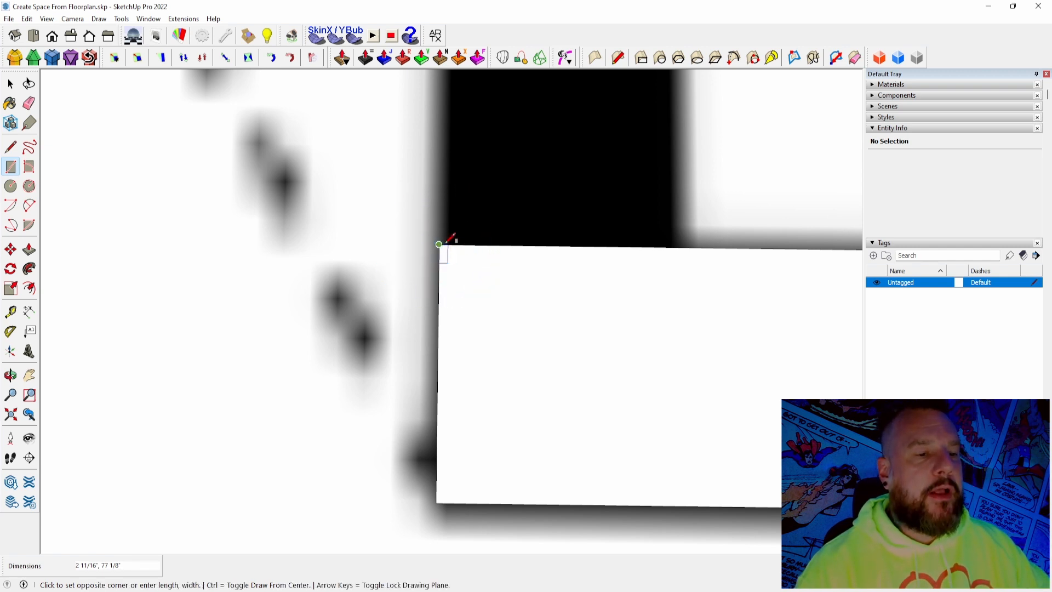
scroll(450, 239, up, 10)
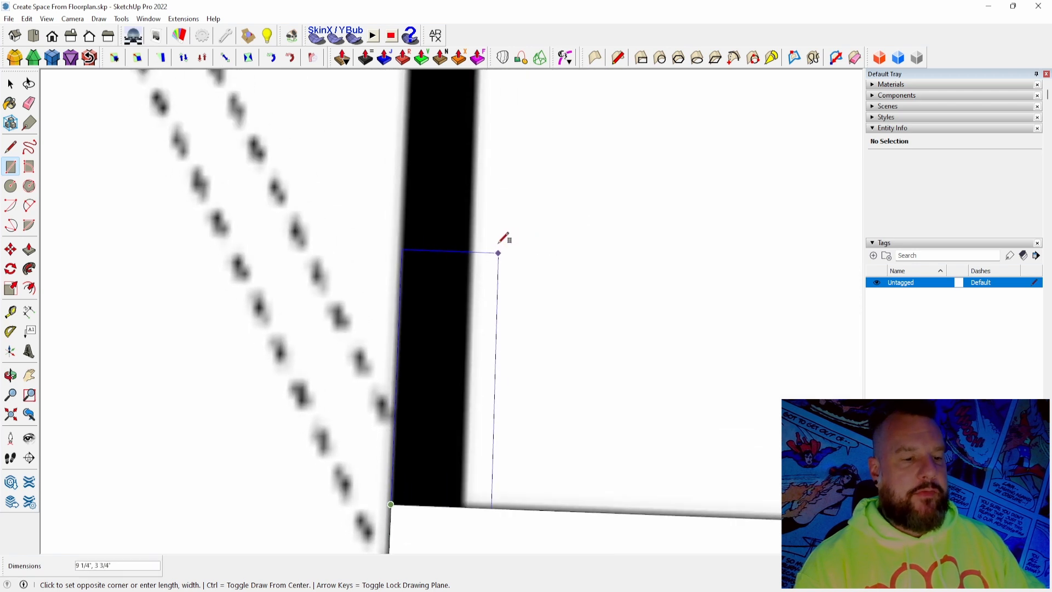
scroll(489, 252, down, 3)
scroll(494, 241, up, 2)
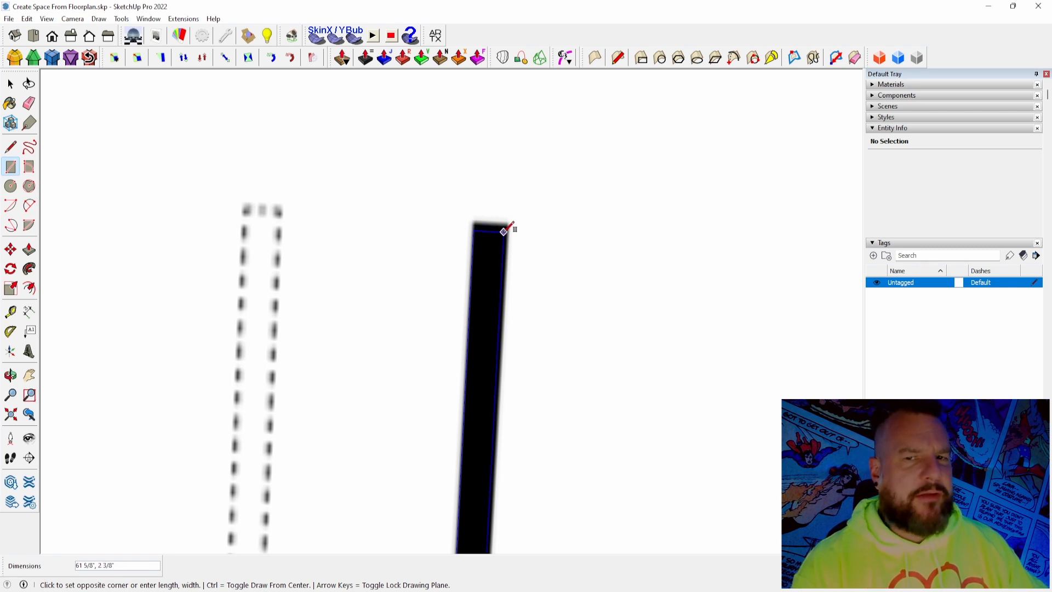
scroll(502, 233, up, 8)
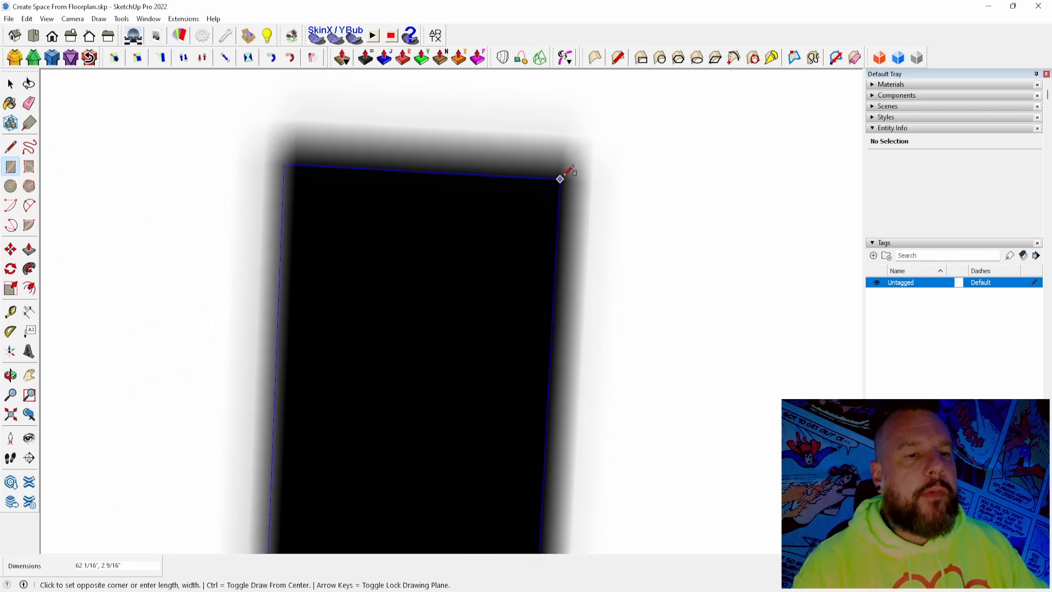
click(559, 172)
Delete the edge separating the vertical and horizontal legs of the L-shaped wall at their corner
scroll(562, 172, down, 10)
scroll(552, 184, up, 5)
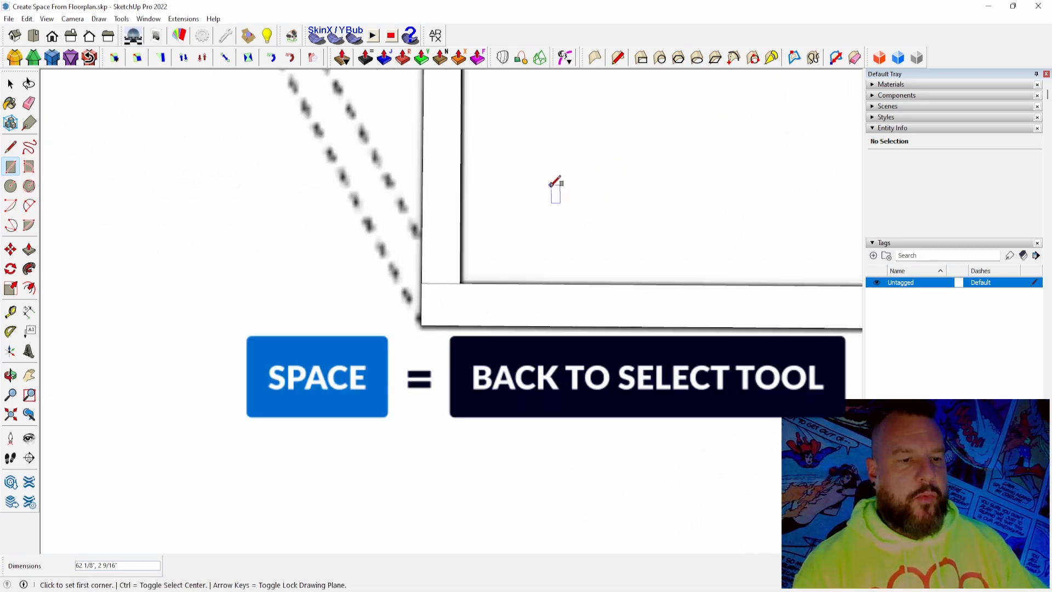
scroll(509, 227, up, 2)
key(space)
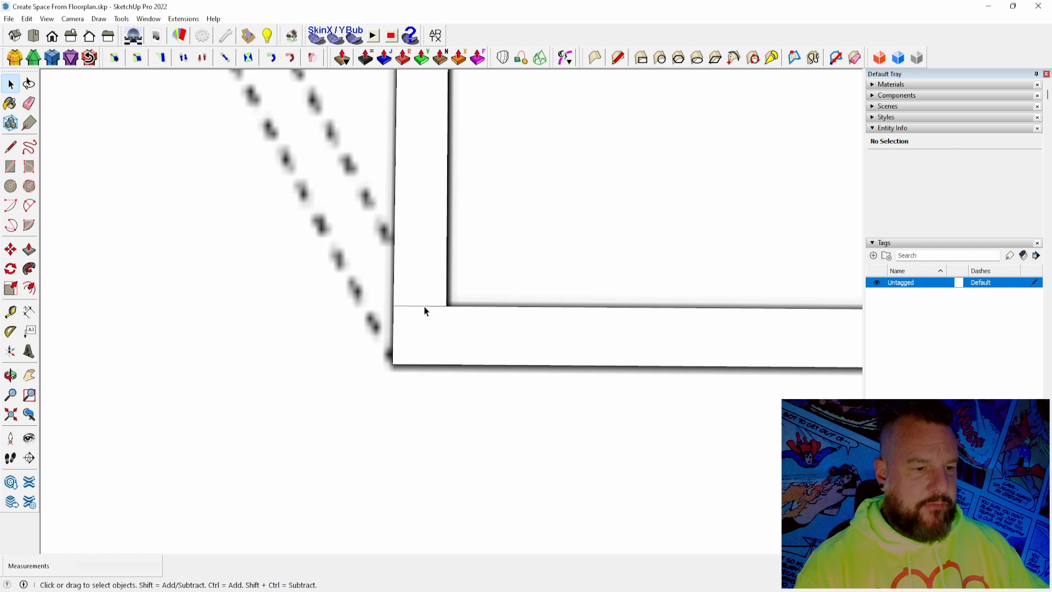
click(425, 307)
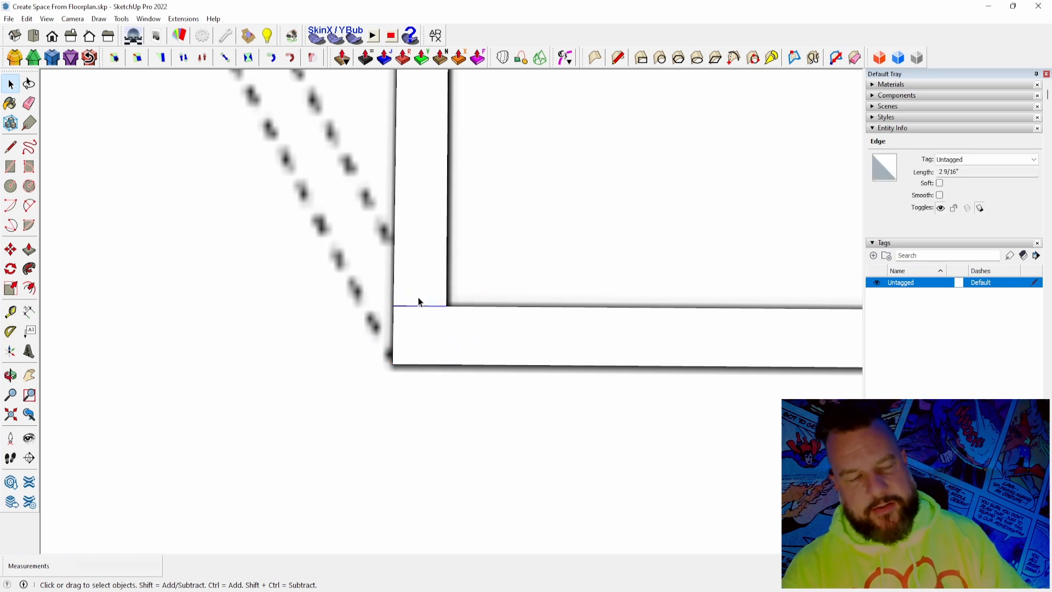
key(Delete)
Group the merged L-shaped wall face on the right side of the plan together with its bounding edges
middle_drag(418, 302, 550, 361)
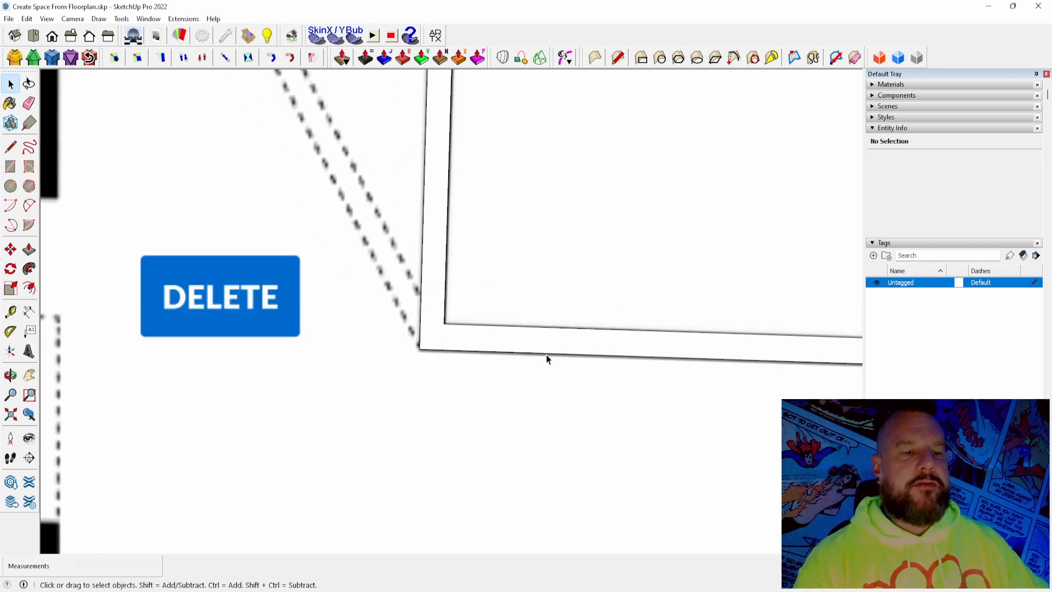
scroll(549, 360, down, 5)
double_click(533, 344)
scroll(517, 345, up, 4)
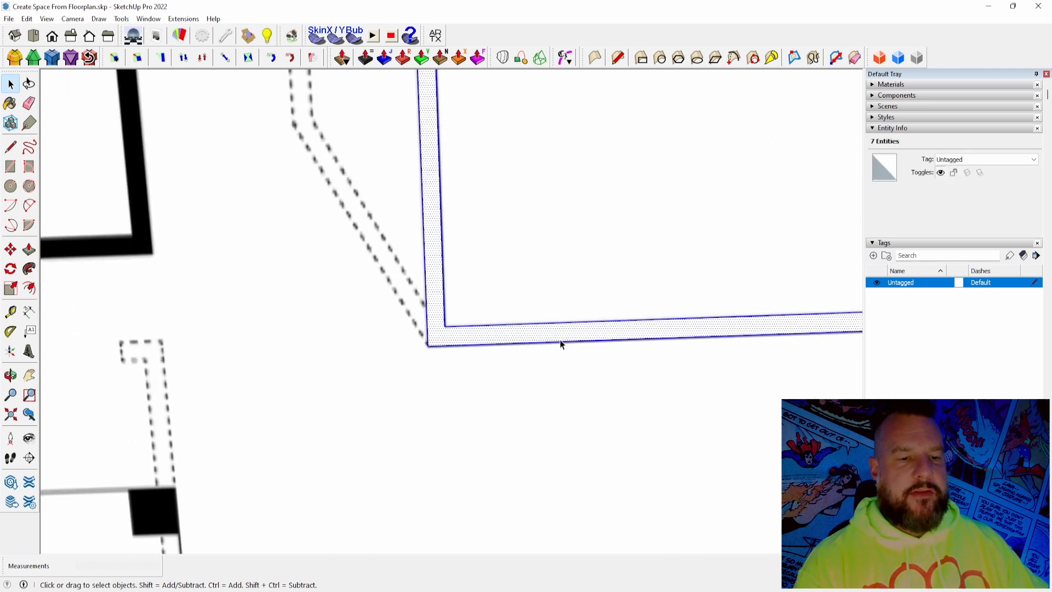
scroll(535, 337, down, 2)
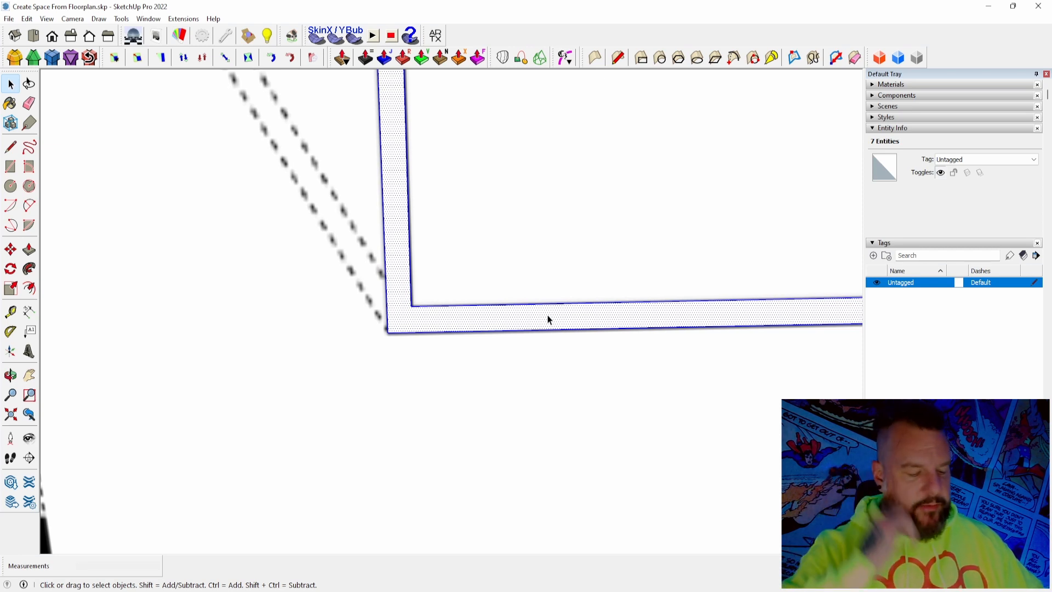
key(g)
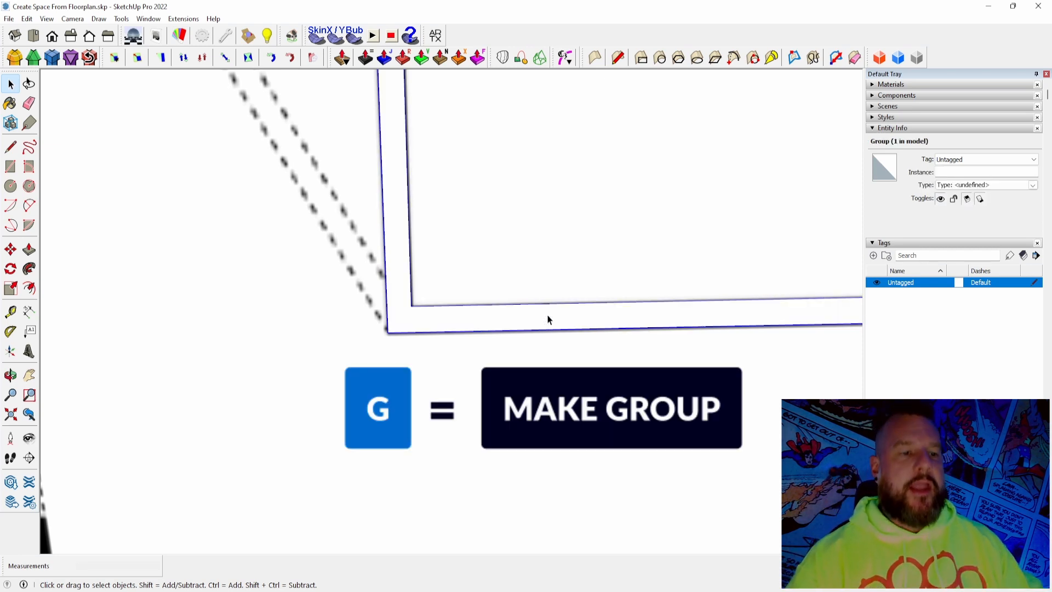
scroll(548, 320, down, 5)
click(602, 245)
Draw a rectangle about 30 3/4" by 2 9/16" over the short horizontal segment of the stepped interior wall near the plan's centre
scroll(525, 313, up, 2)
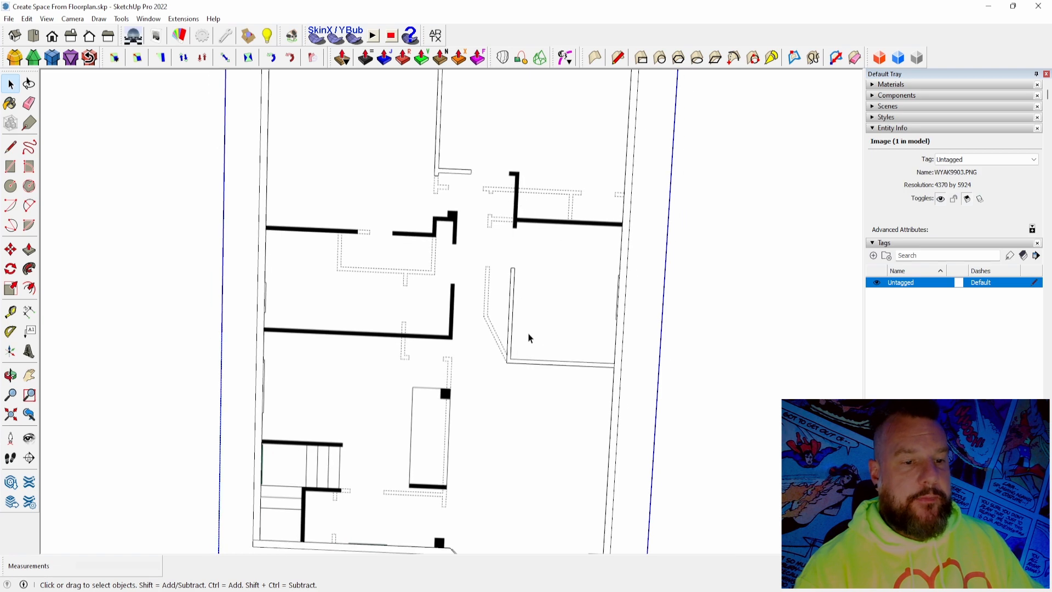
scroll(648, 205, up, 3)
scroll(662, 159, down, 2)
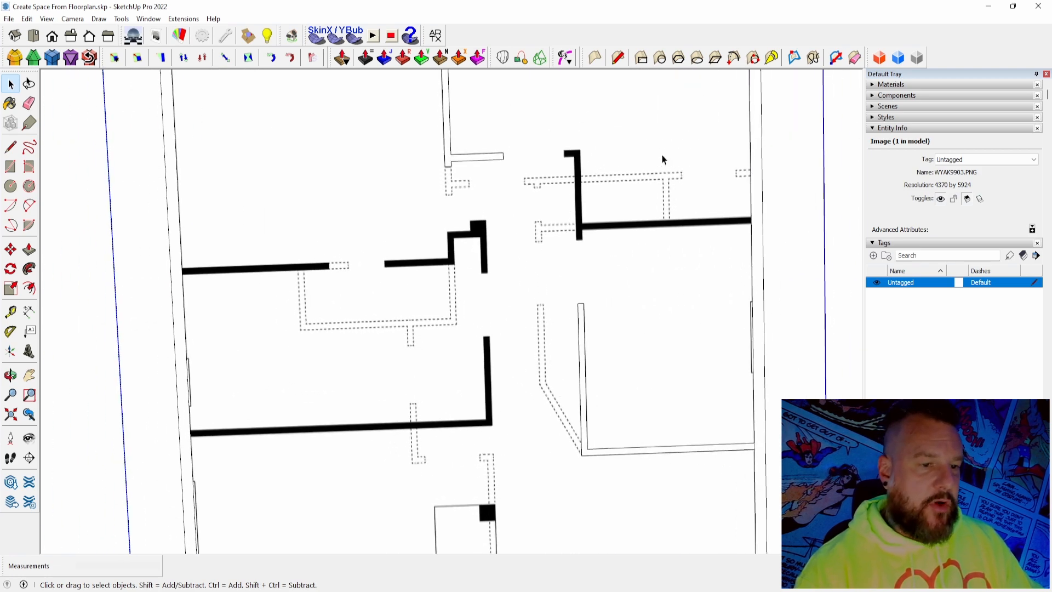
scroll(560, 167, down, 5)
scroll(560, 167, up, 4)
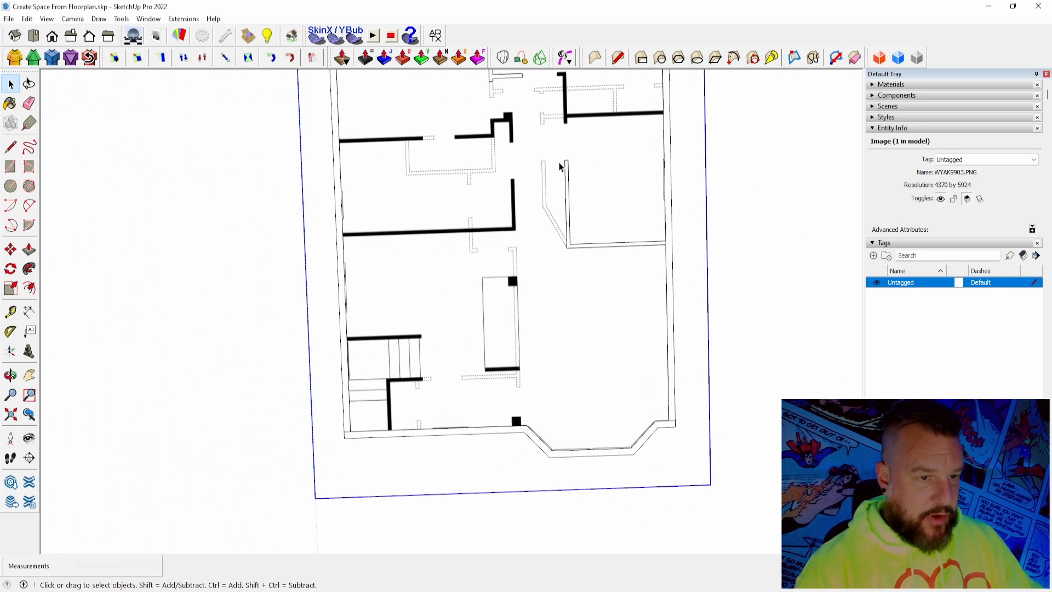
scroll(560, 167, up, 5)
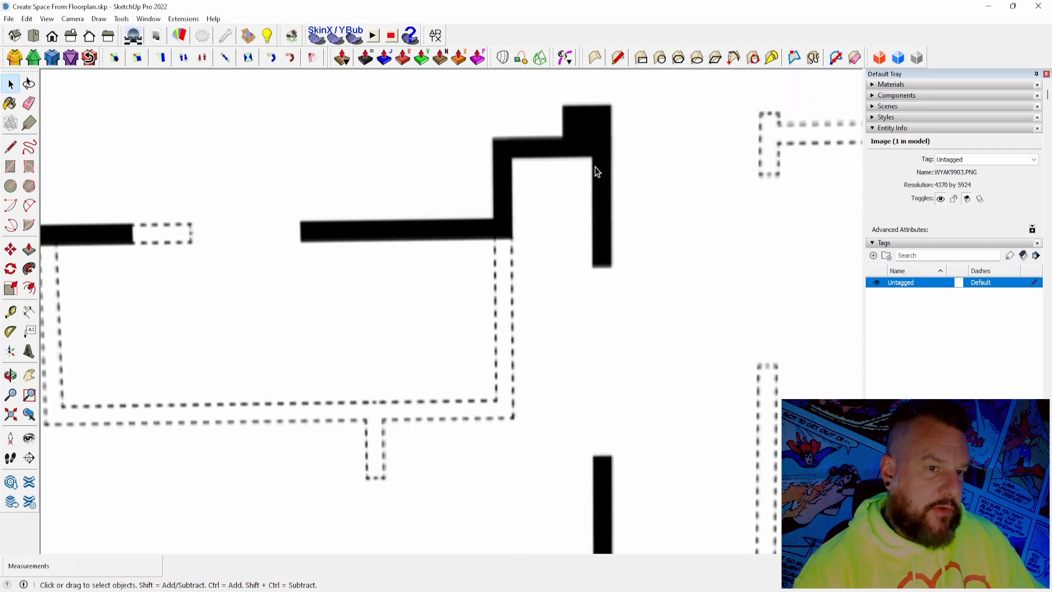
scroll(621, 160, up, 3)
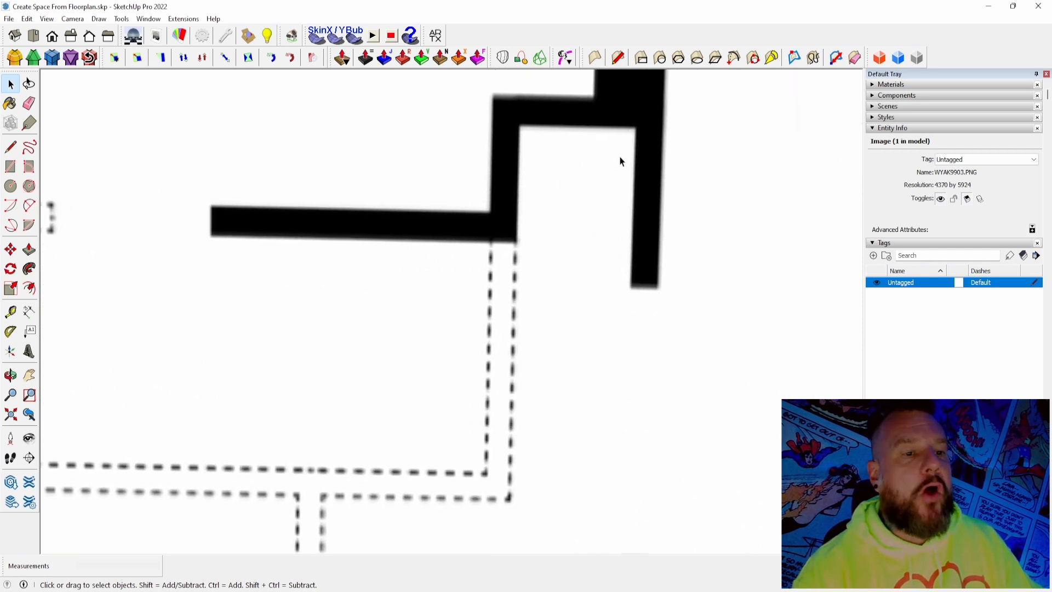
scroll(493, 211, up, 5)
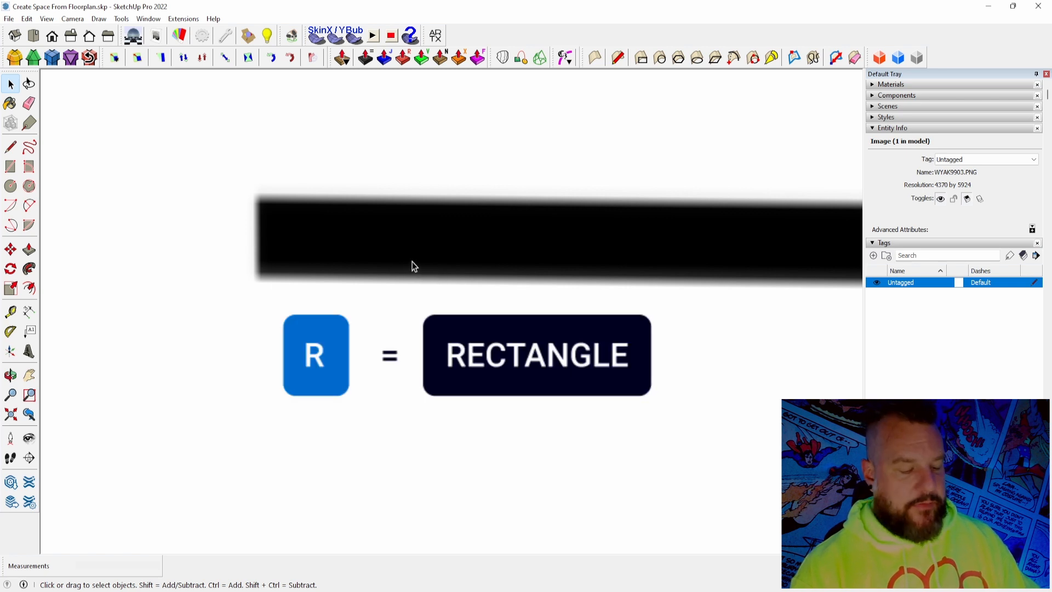
key(r)
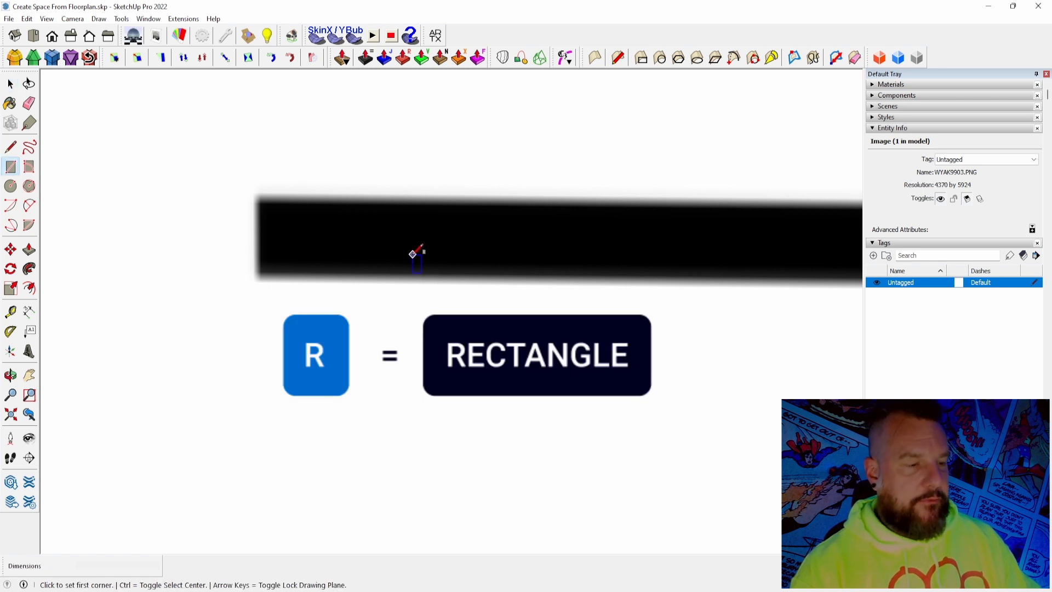
click(259, 202)
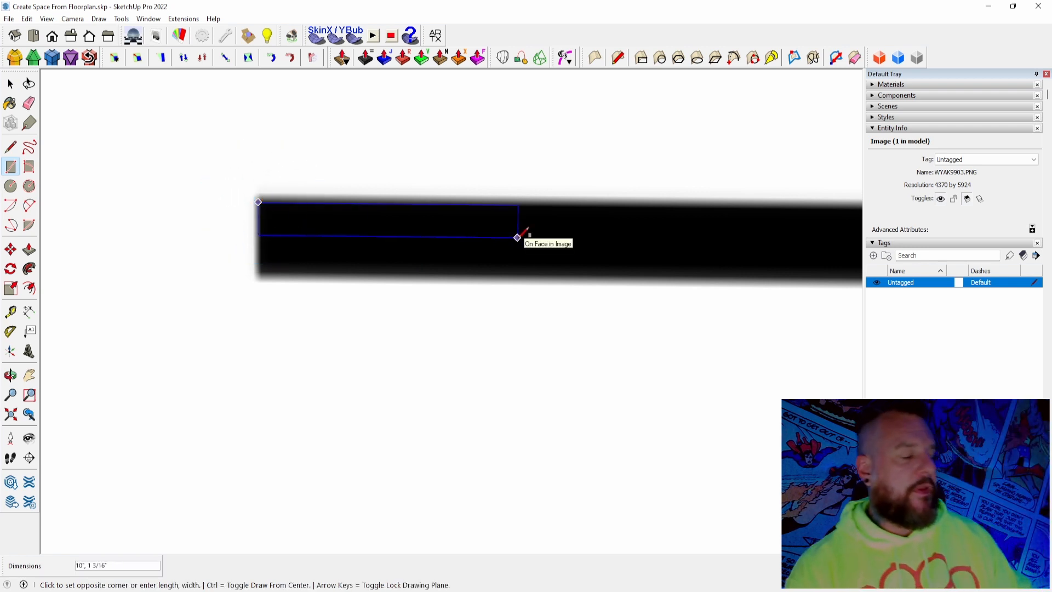
scroll(535, 237, up, 5)
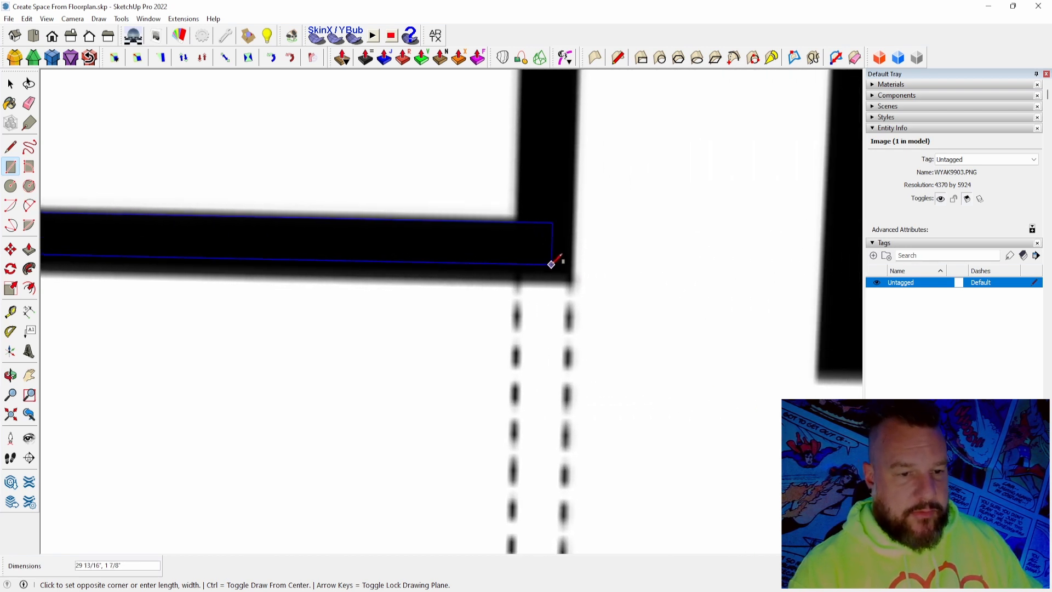
scroll(559, 266, up, 5)
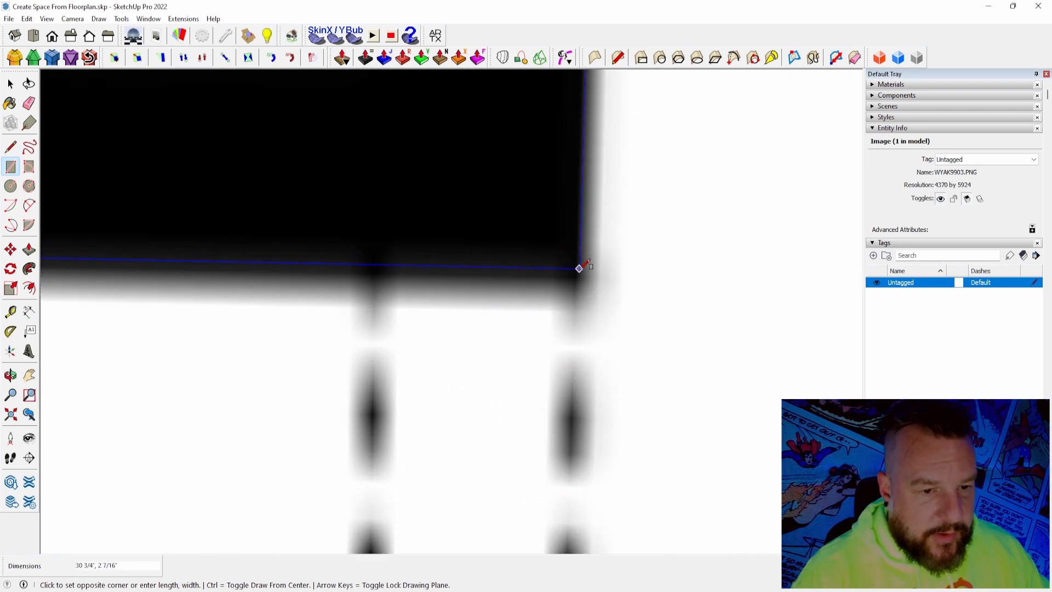
click(579, 274)
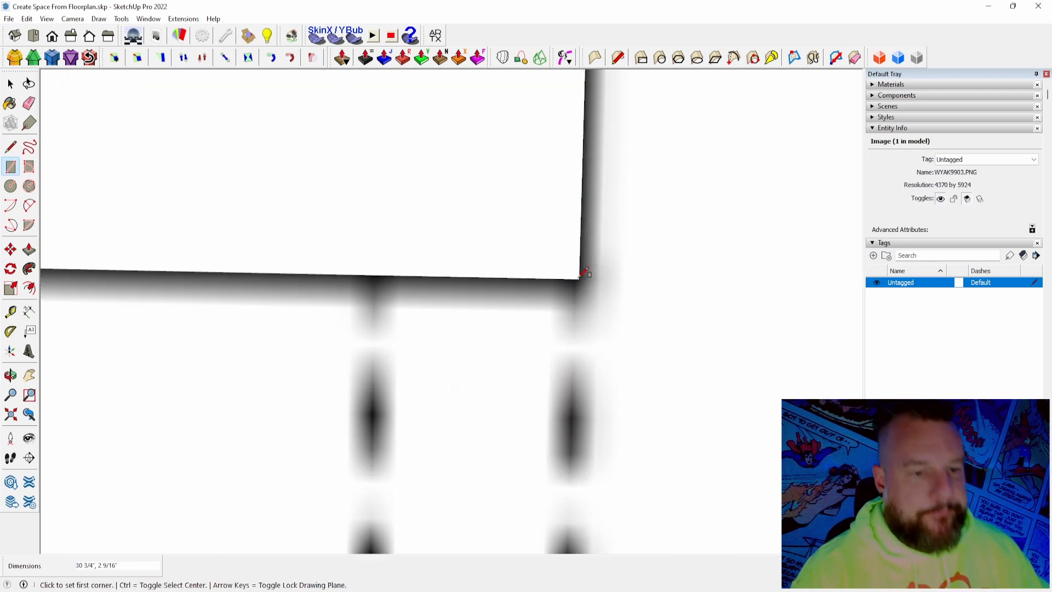
Draw a rectangle about 10 13/16" by 2 1/2" over the stepped wall's vertical segment, from the horizontal segment's upper right corner
scroll(576, 272, down, 4)
scroll(590, 247, up, 3)
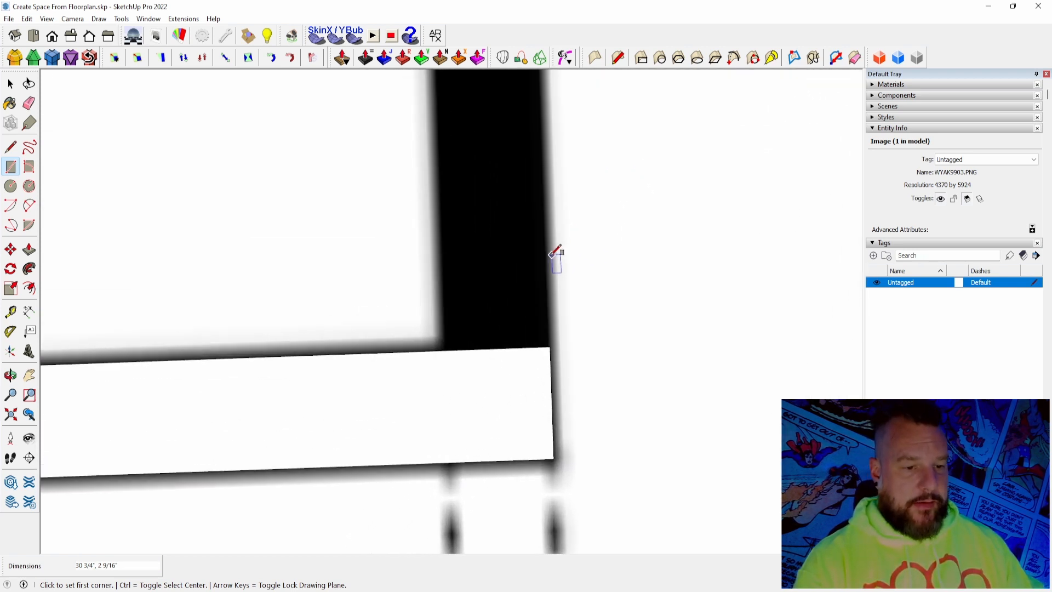
click(571, 352)
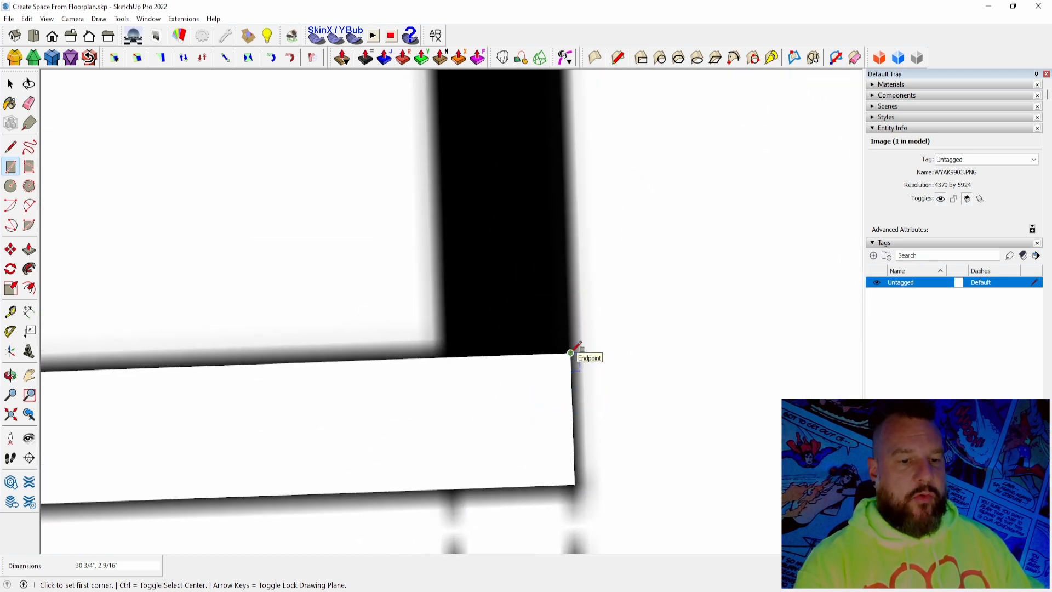
scroll(564, 283, down, 2)
scroll(463, 301, up, 5)
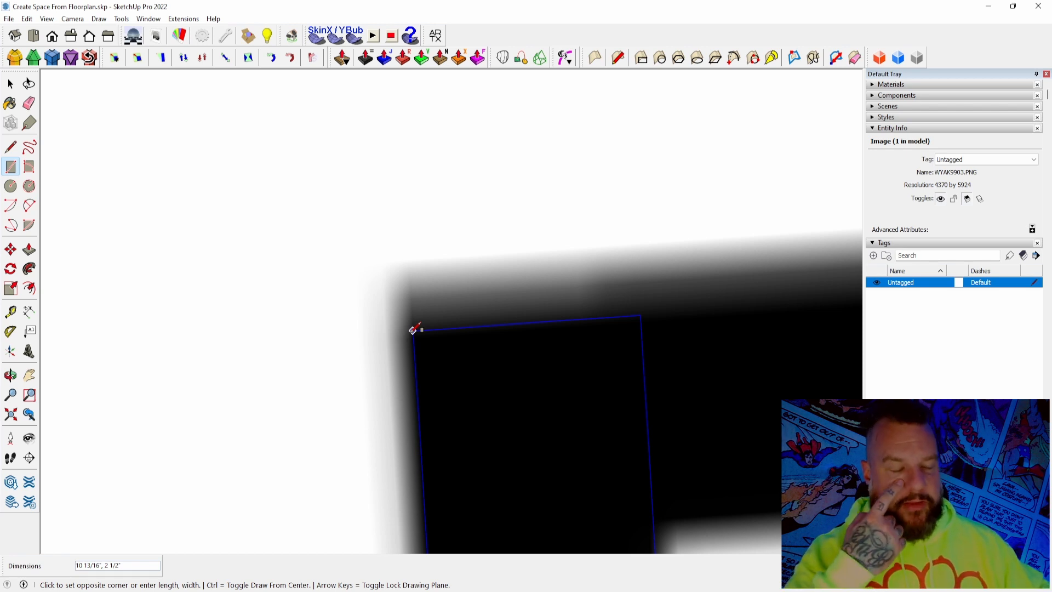
click(415, 329)
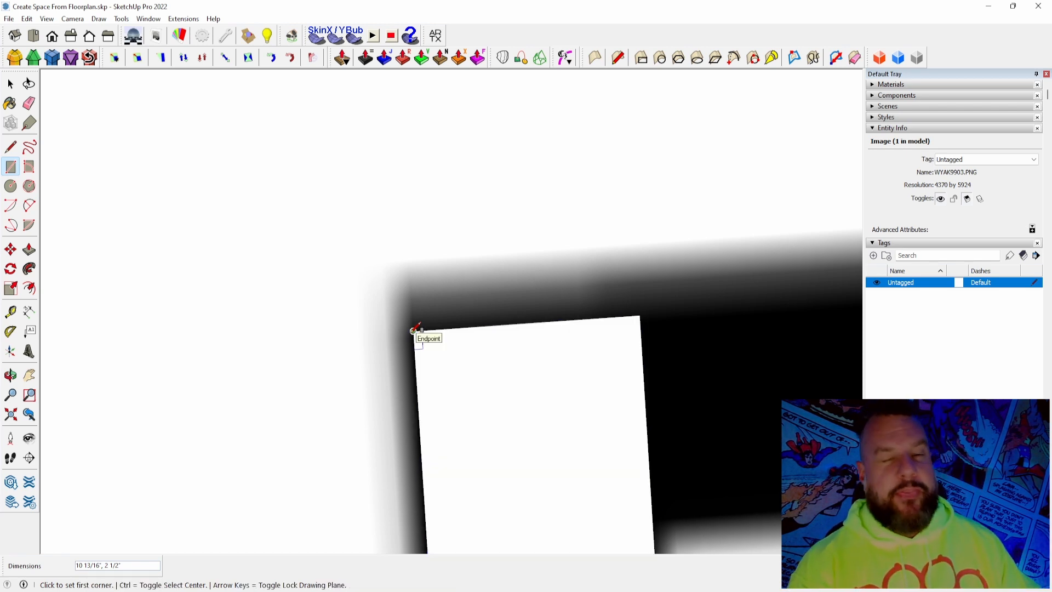
Draw a rectangle about 14 3/8" by 2 3/16" over the stepped wall's upper horizontal segment, out to its right outer face
scroll(412, 330, down, 7)
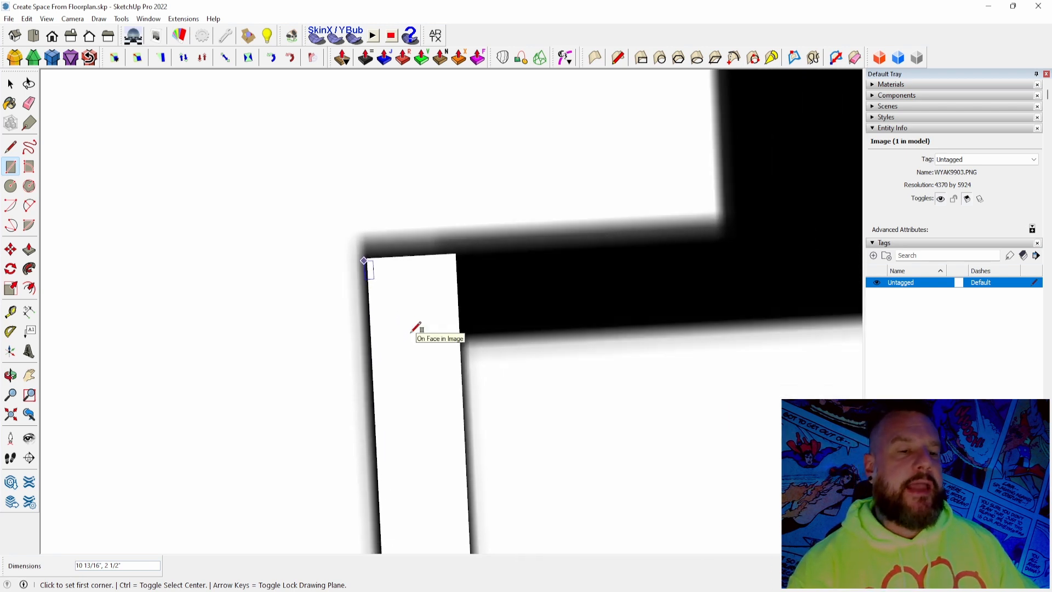
click(406, 288)
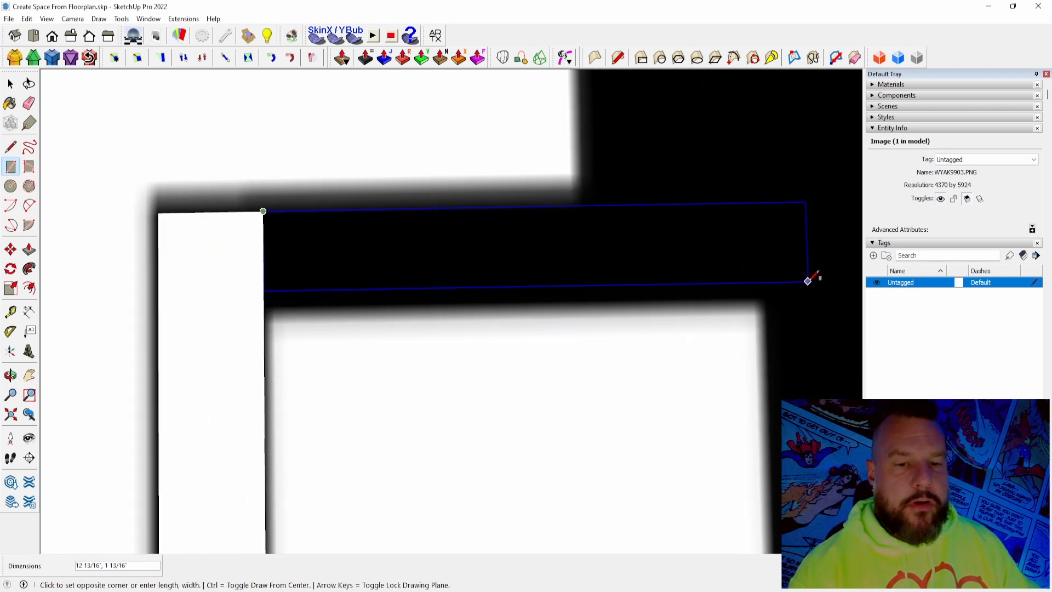
scroll(707, 252, up, 4)
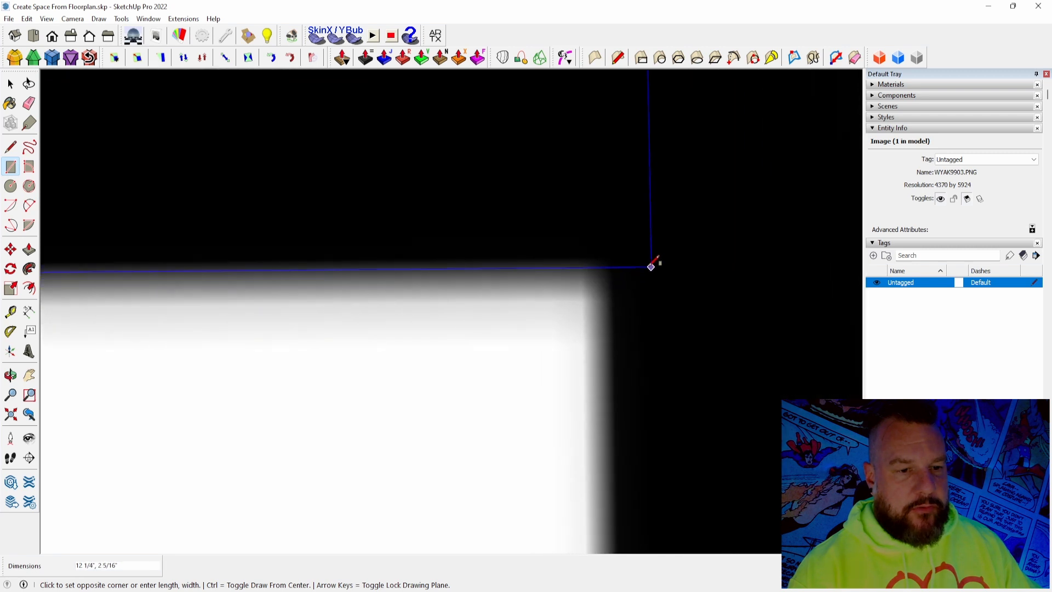
scroll(636, 267, down, 5)
scroll(594, 269, up, 5)
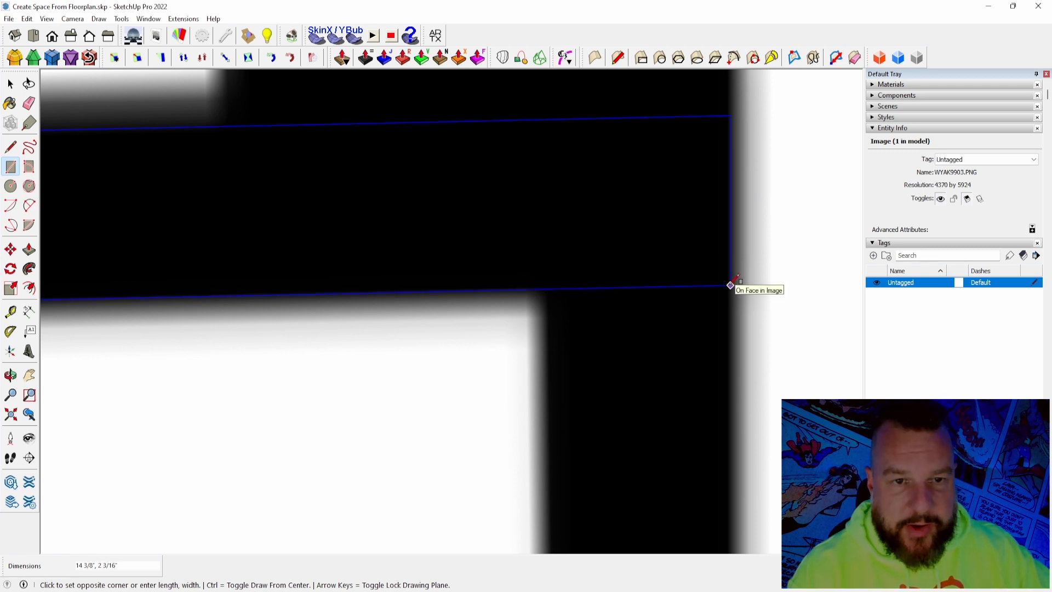
click(730, 285)
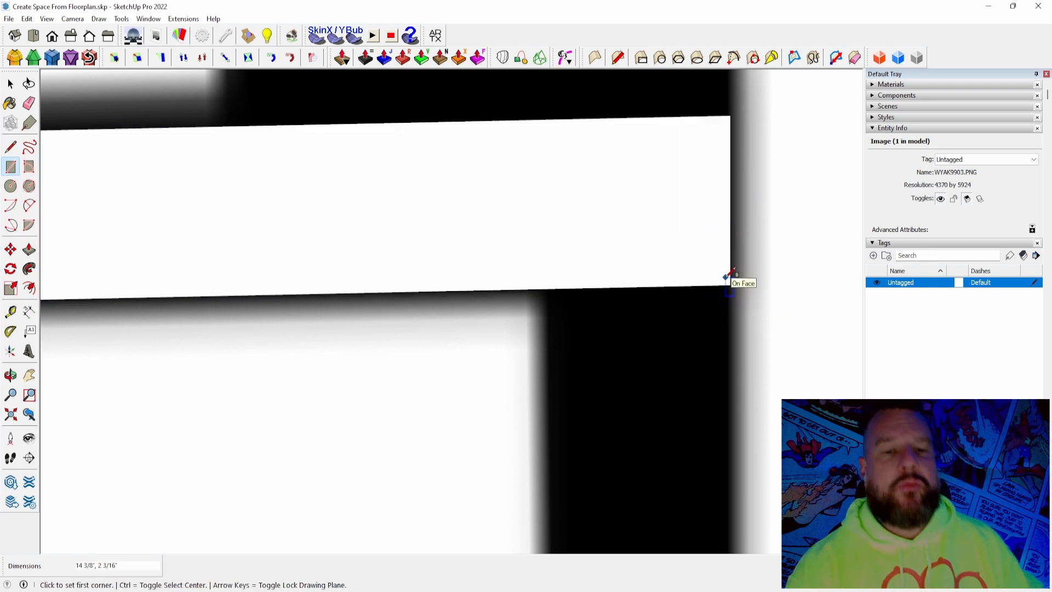
Move the two collinear top edges of the stepped wall's upper segment outward by about 1/4" towards the plan's wall outline
scroll(735, 280, down, 2)
scroll(733, 274, down, 4)
scroll(735, 280, up, 3)
scroll(660, 256, up, 3)
scroll(660, 274, down, 5)
scroll(700, 269, up, 4)
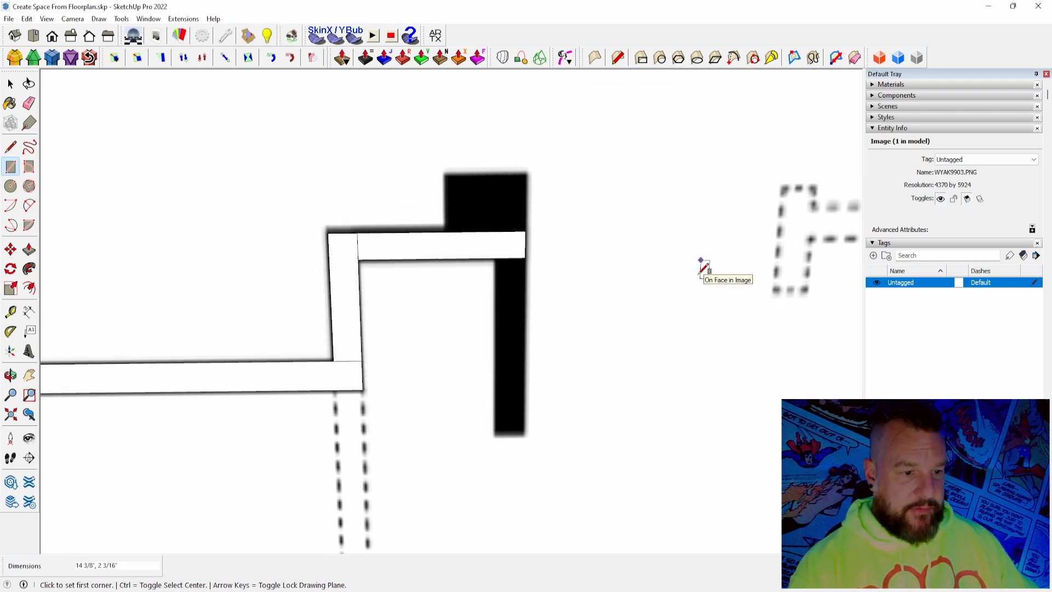
middle_drag(680, 197, 673, 205)
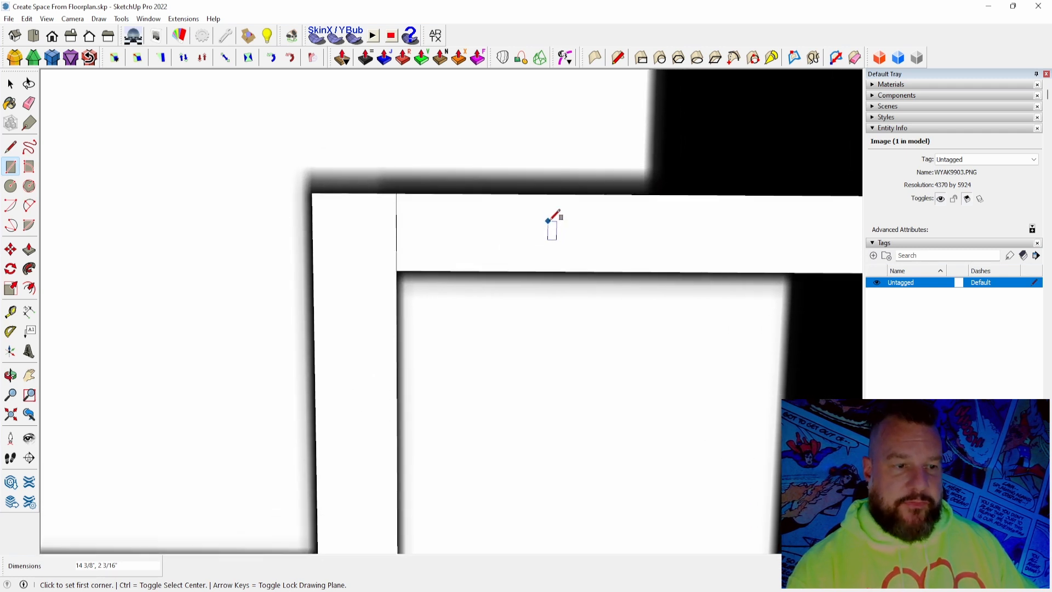
key(space)
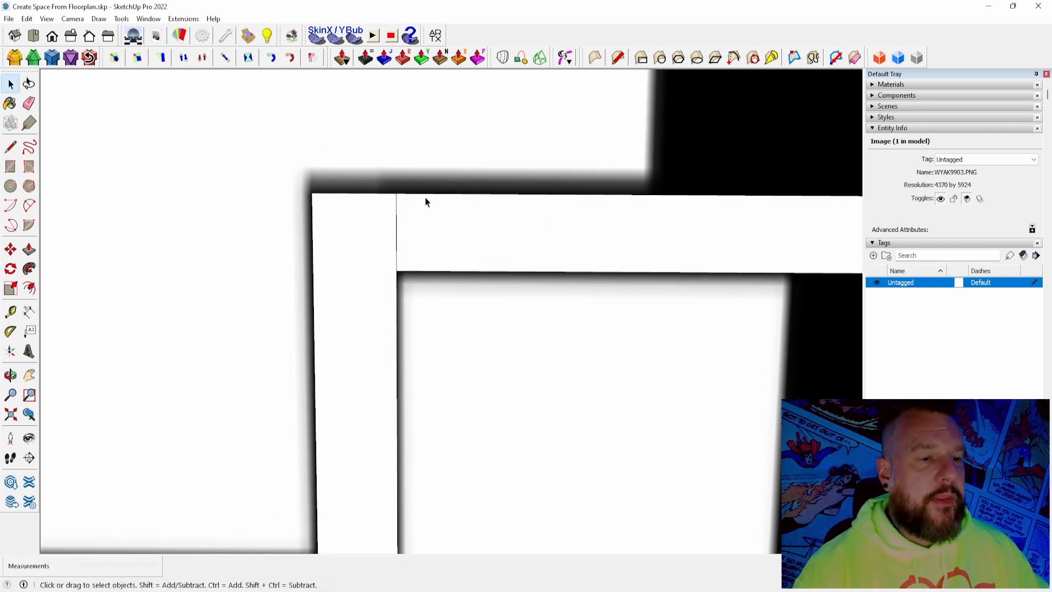
click(437, 196)
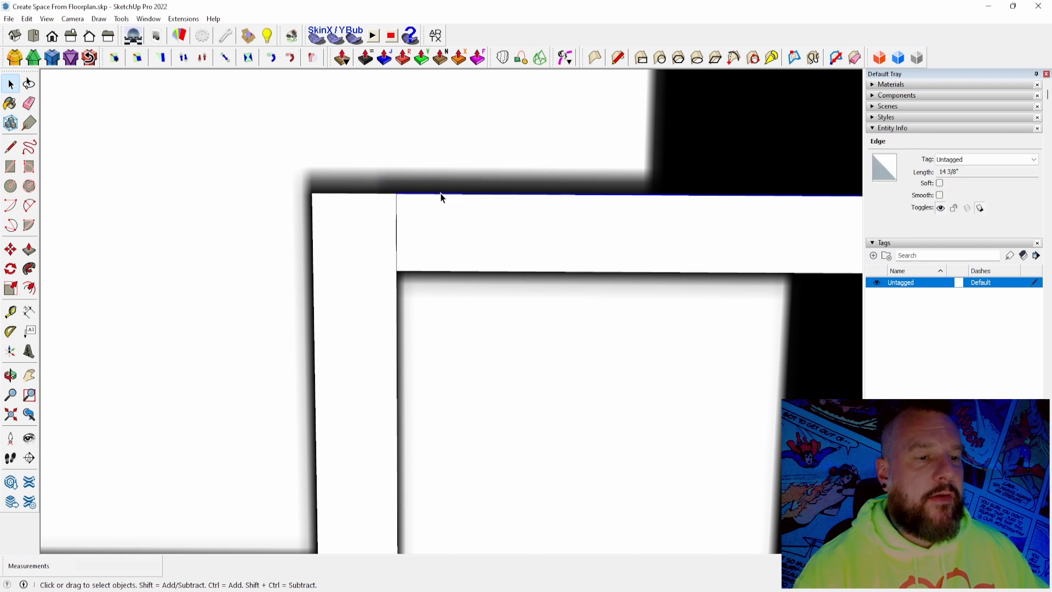
shift+click(375, 197)
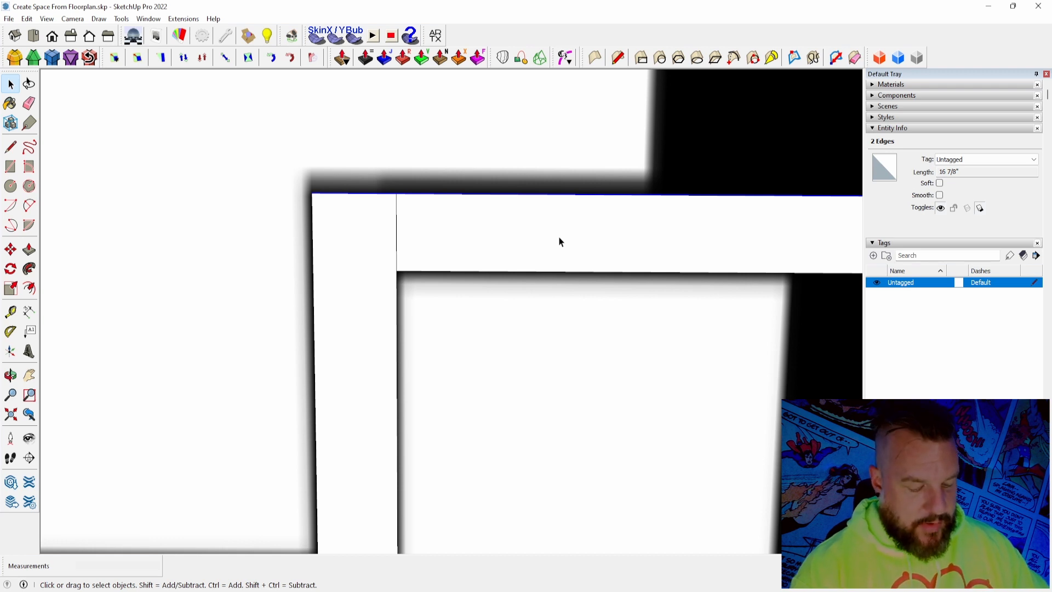
key(m)
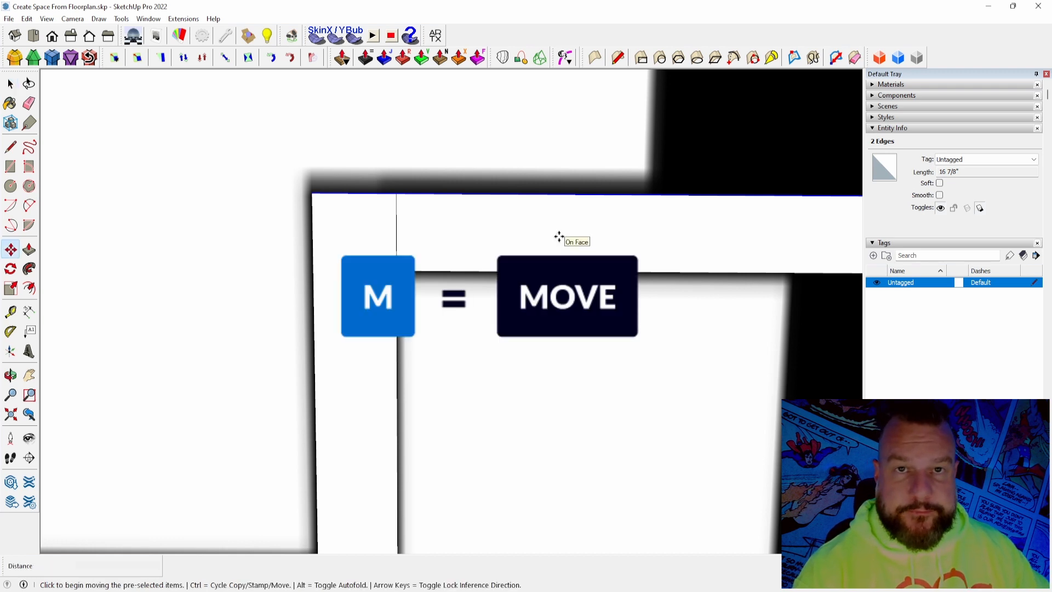
click(551, 193)
click(550, 193)
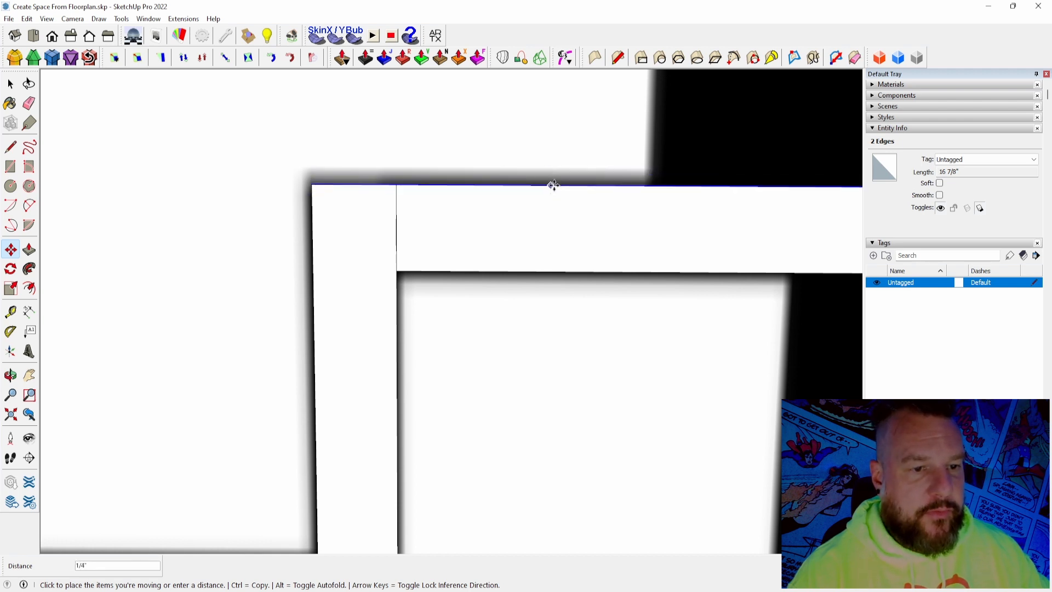
scroll(547, 189, down, 3)
scroll(546, 190, up, 3)
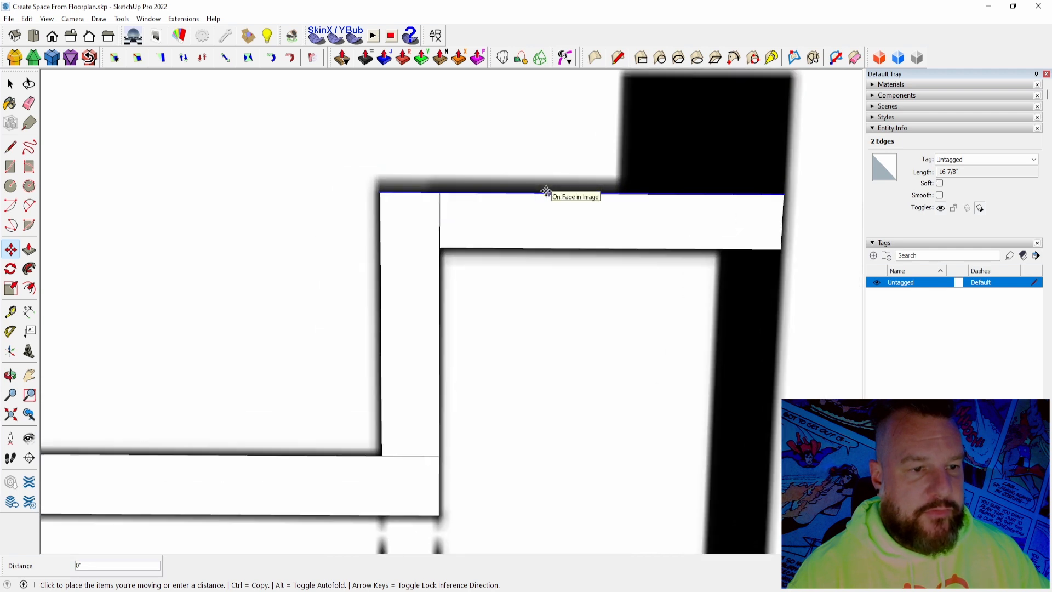
click(545, 185)
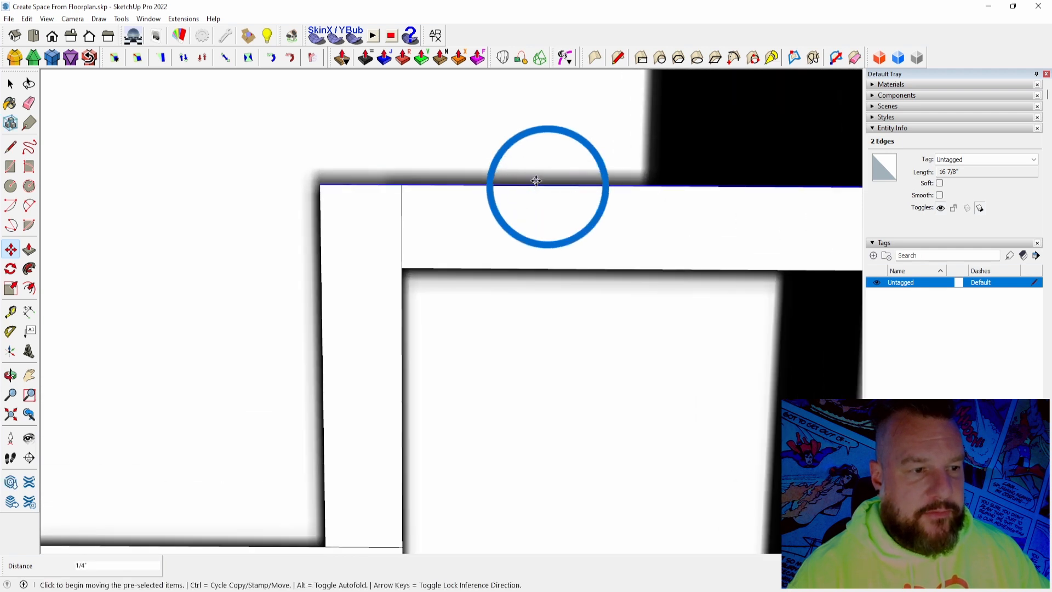
scroll(713, 263, down, 5)
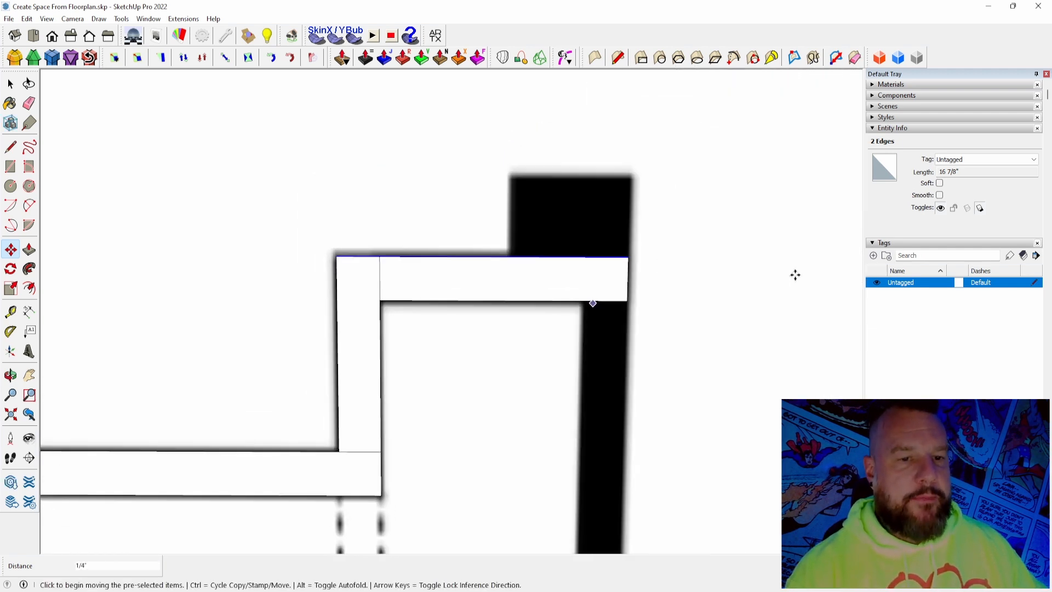
Draw a rectangle about 6 13/16" by 4 1/4" over the thick block above the right end of the stepped wall's upper segment
key(space)
middle_drag(542, 299, 733, 329)
key(r)
click(742, 334)
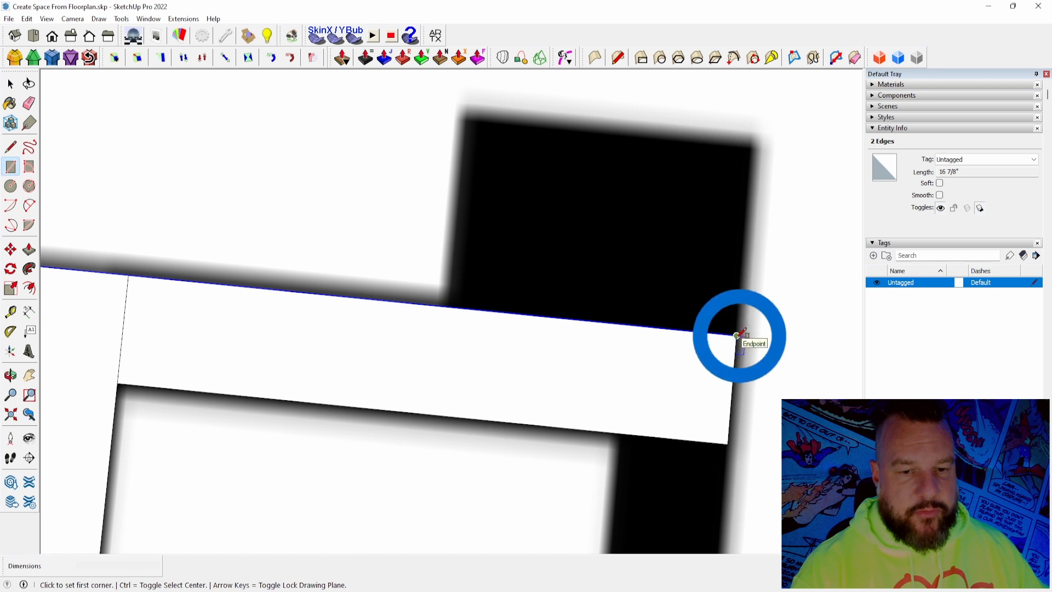
middle_drag(646, 249, 514, 120)
scroll(514, 121, up, 3)
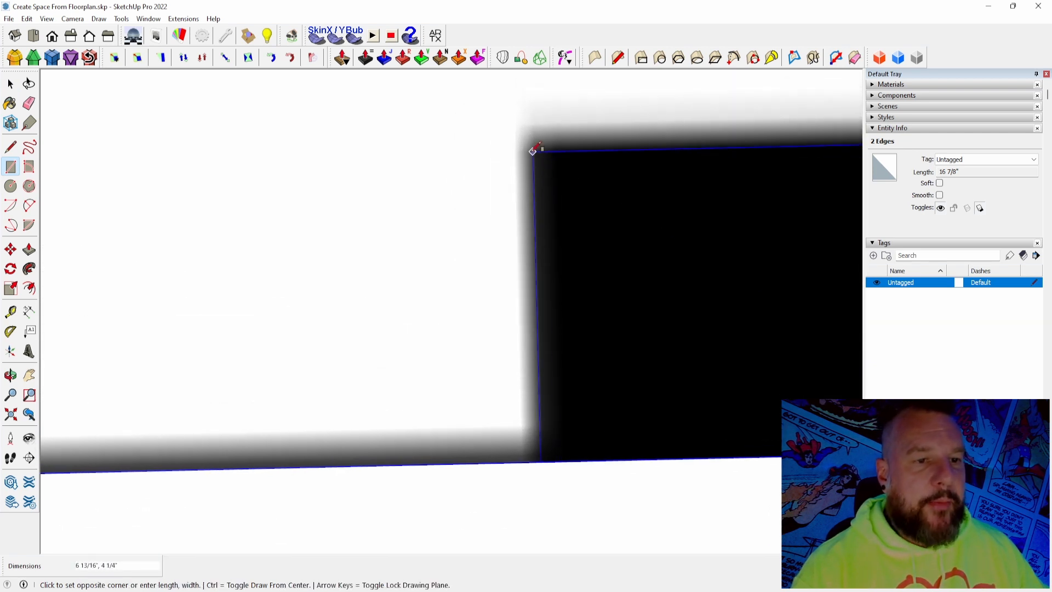
click(531, 148)
Draw a rectangle about 15 3/16" by 2 9/16" over the leg running down from the upper segment's lower right corner
scroll(664, 299, down, 8)
scroll(664, 300, up, 2)
scroll(647, 148, up, 3)
click(665, 117)
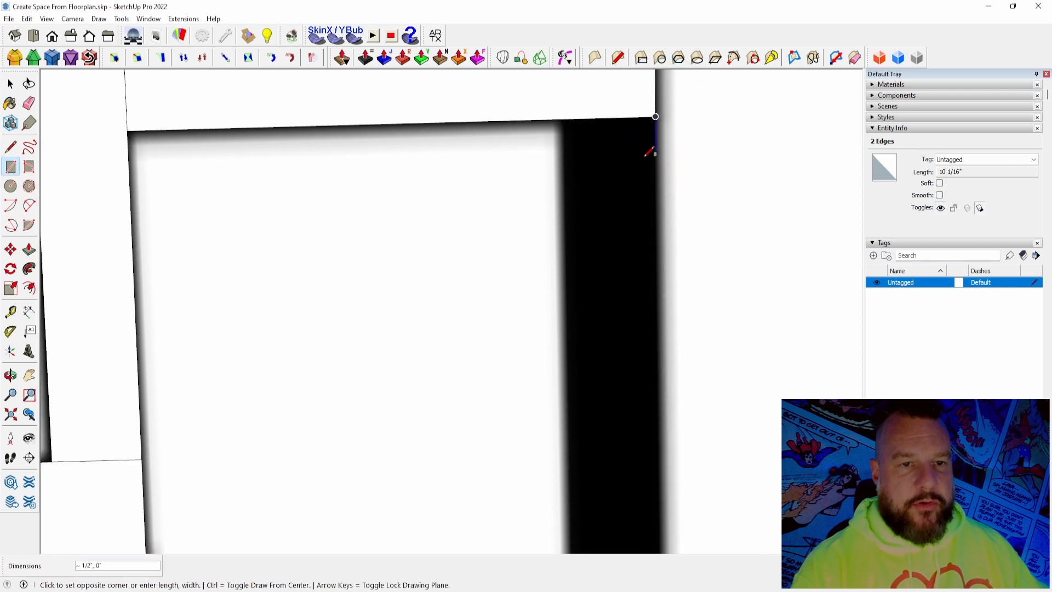
scroll(621, 166, down, 1)
scroll(621, 166, up, 3)
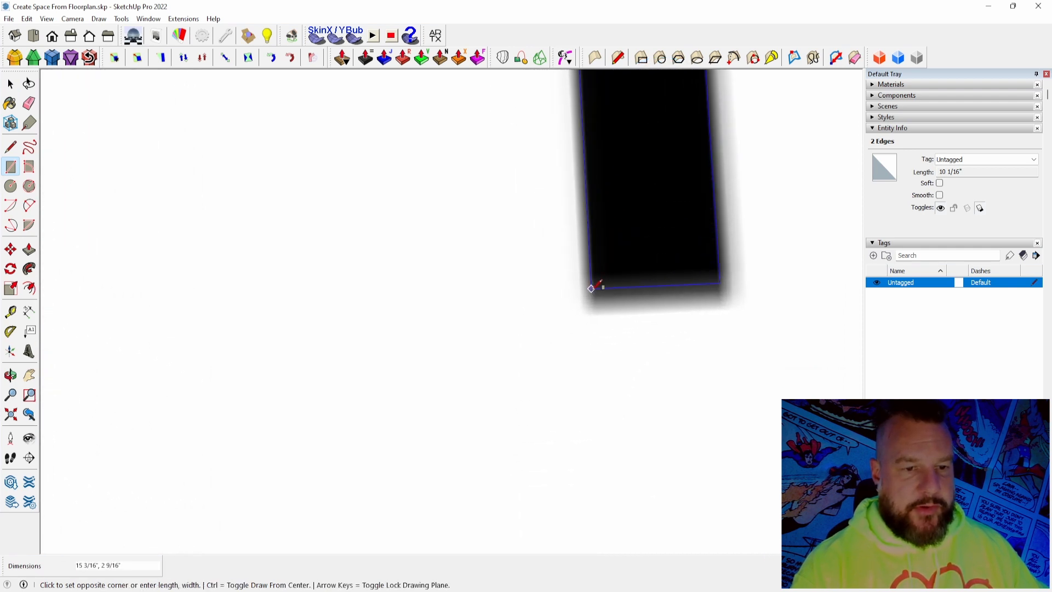
click(592, 298)
Delete the four edges separating the stepped wall's rectangles so that its segments merge into one face
scroll(594, 298, down, 5)
scroll(674, 286, up, 1)
key(space)
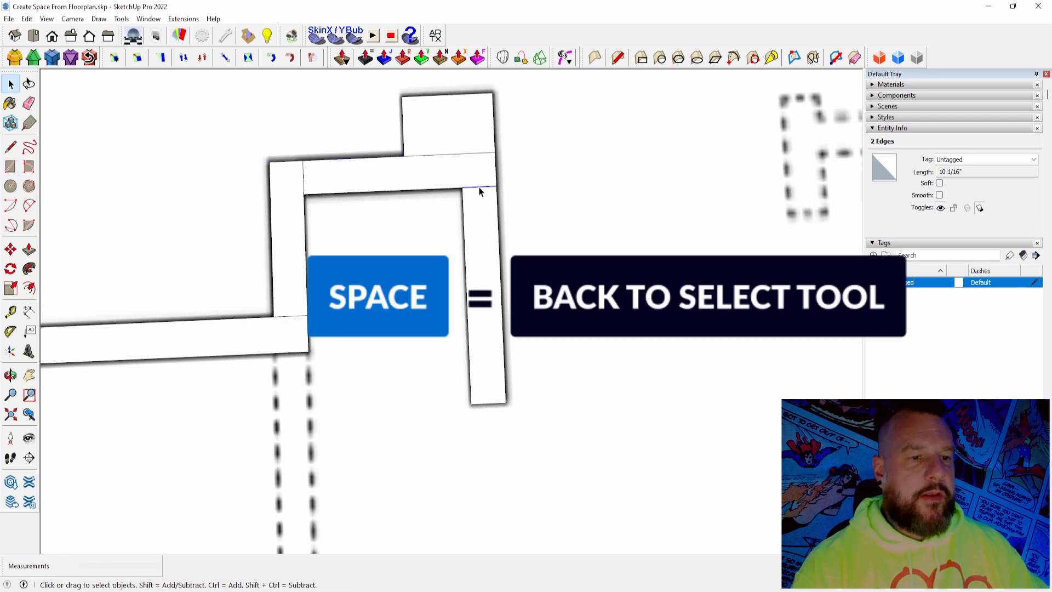
click(479, 191)
key(Delete)
click(474, 156)
key(Delete)
click(302, 179)
key(Delete)
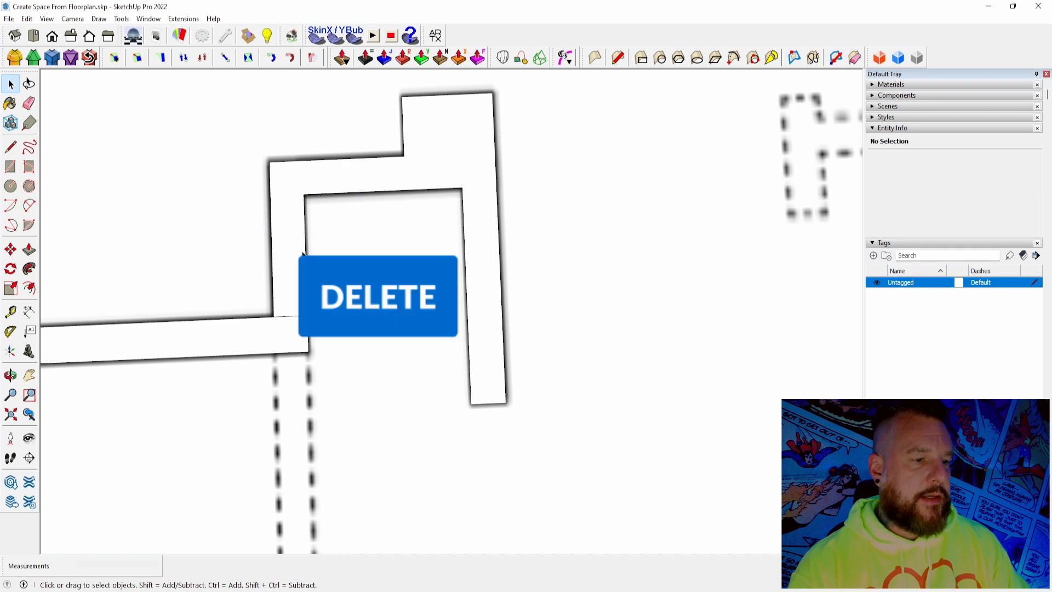
click(289, 315)
key(Delete)
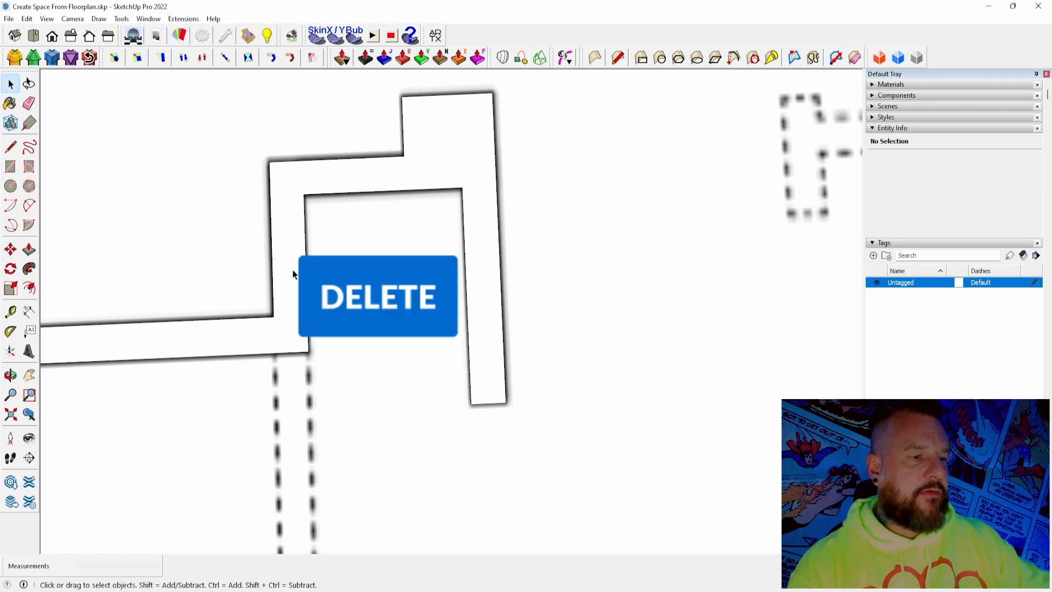
Group the merged stepped wall face near the plan's centre together with its bounding edges
double_click(294, 274)
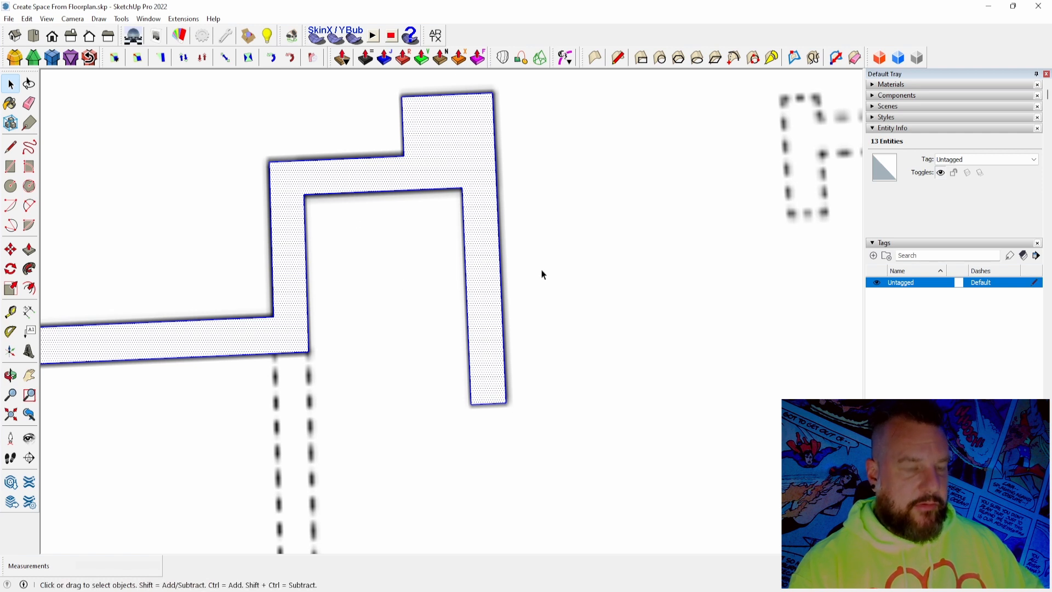
key(g)
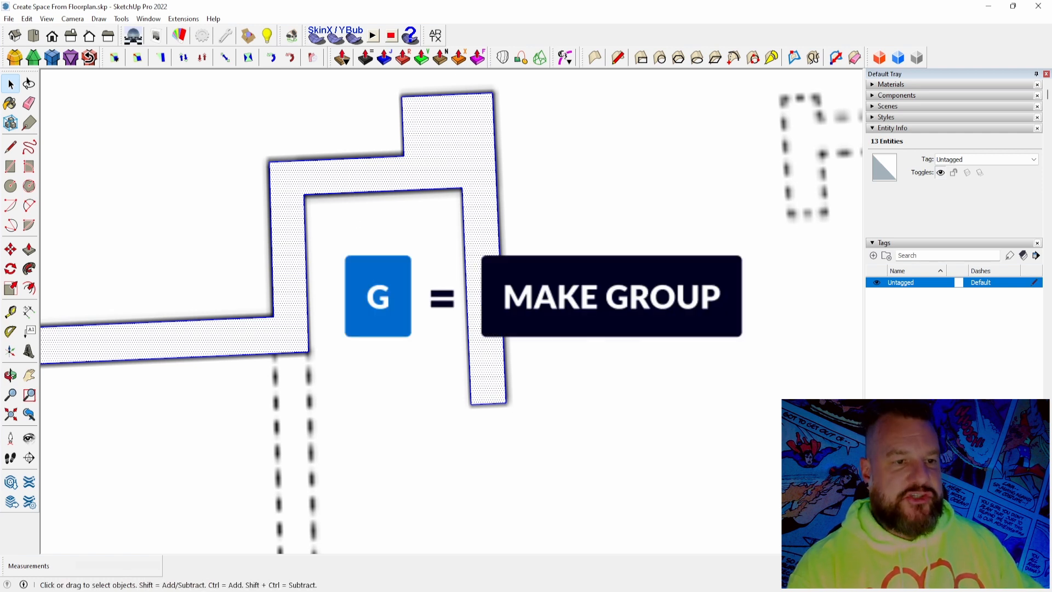
scroll(660, 282, down, 8)
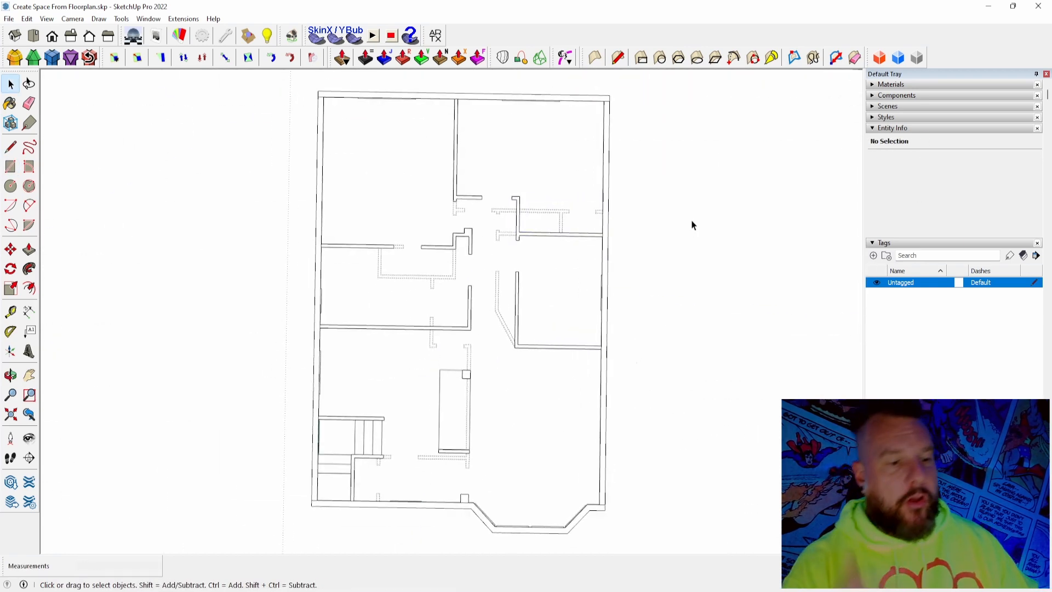
Look over the traced plan and check that the square columns and the stepped wall are separate groups
scroll(674, 225, up, 5)
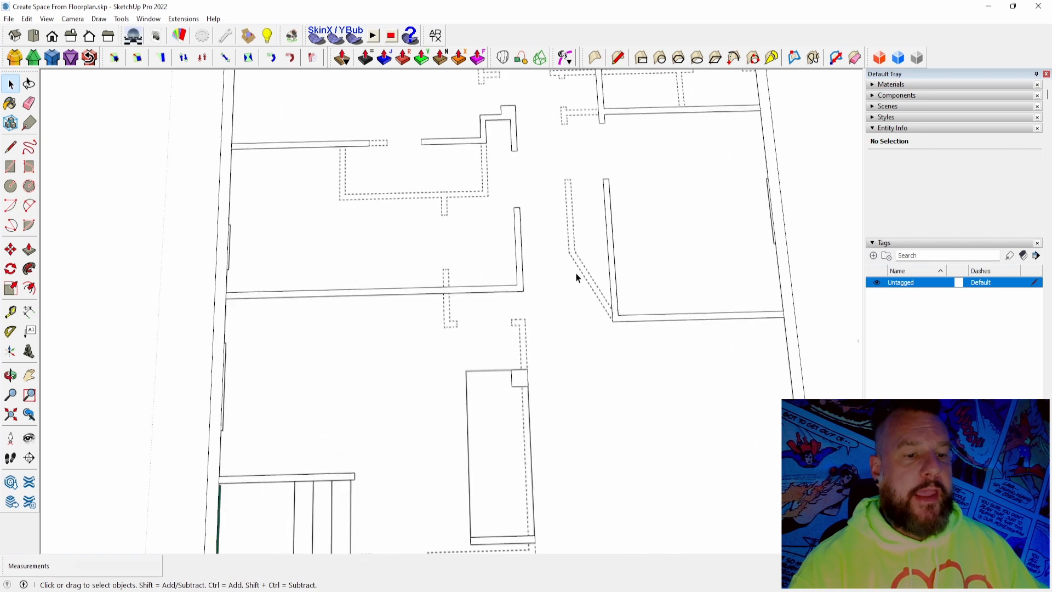
scroll(567, 393, up, 2)
click(533, 390)
scroll(772, 435, down, 5)
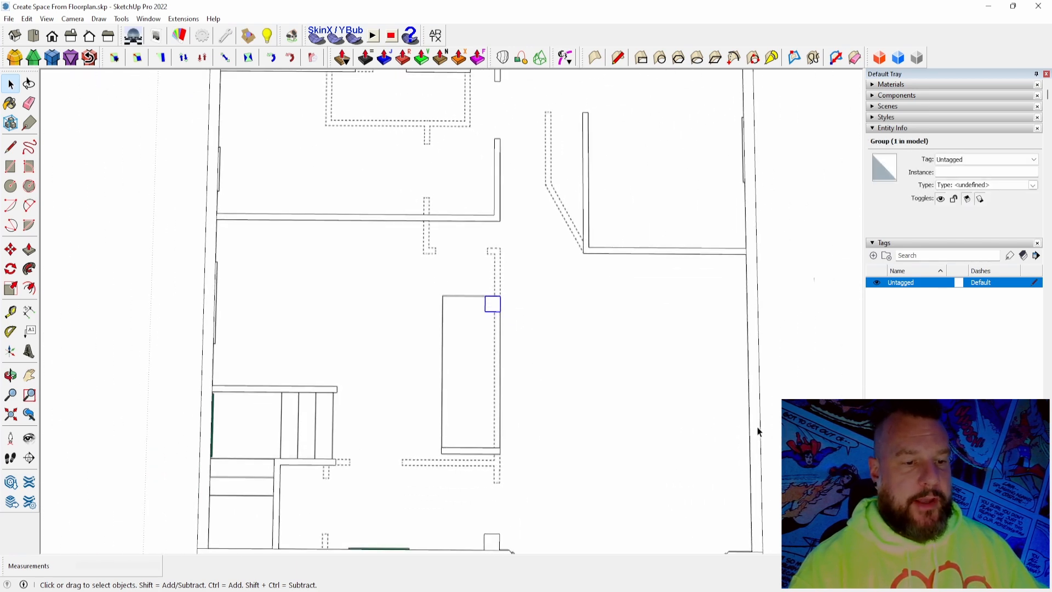
scroll(613, 428, down, 2)
click(482, 512)
scroll(515, 510, down, 1)
scroll(496, 228, up, 6)
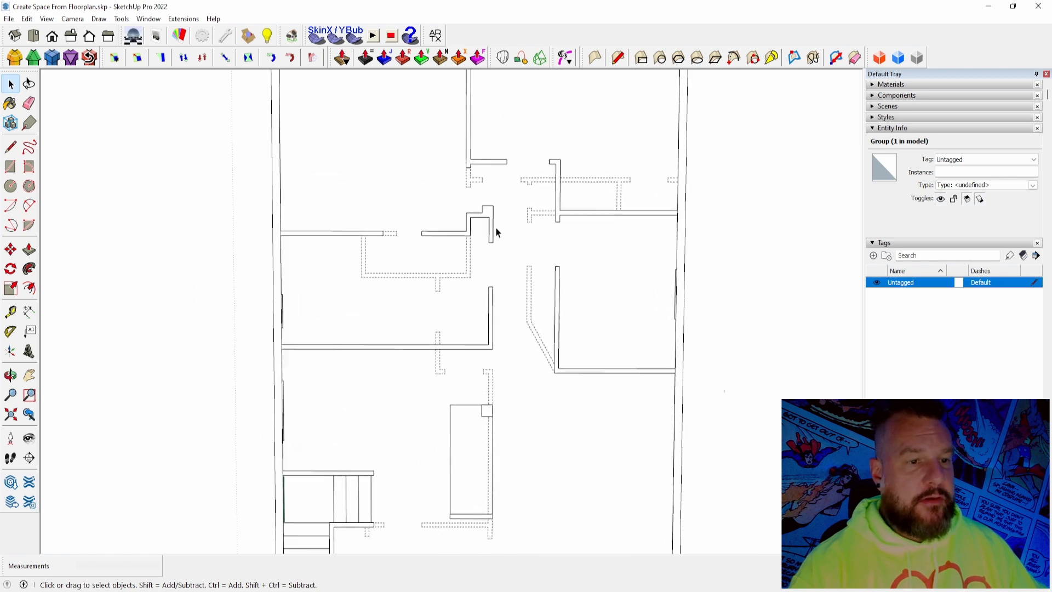
scroll(526, 236, down, 4)
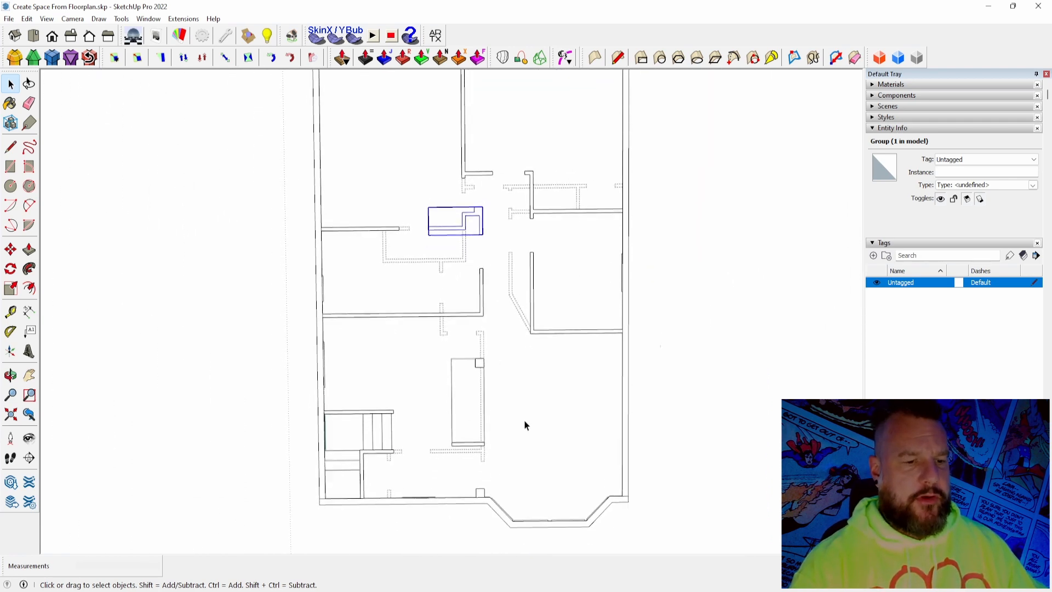
Pull the face inside the Ext Wall Back group up 98" to raise the back exterior wall
shift+middle_drag(659, 220, 661, 335)
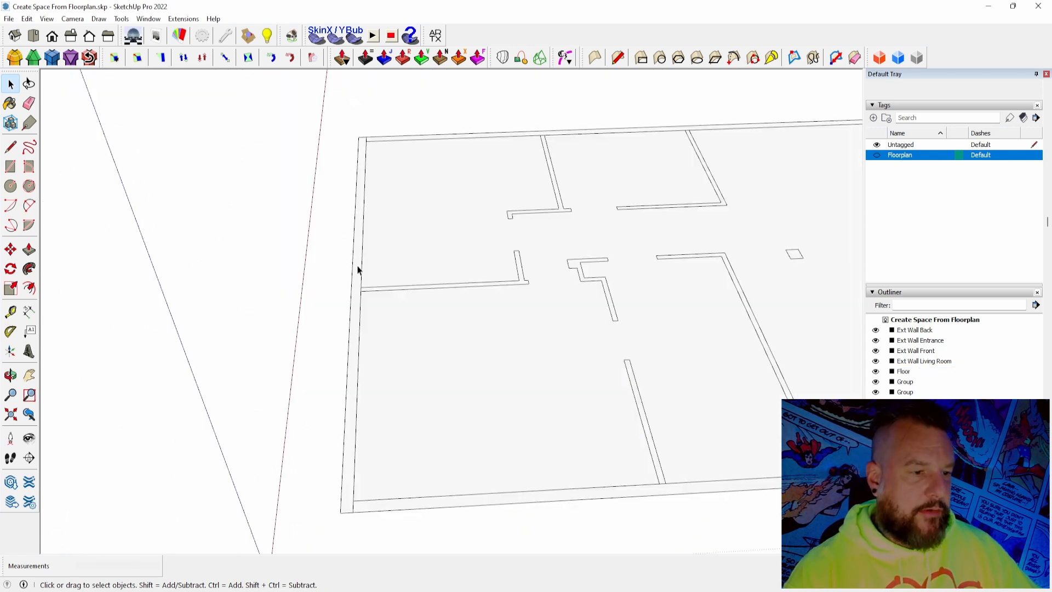
double_click(358, 269)
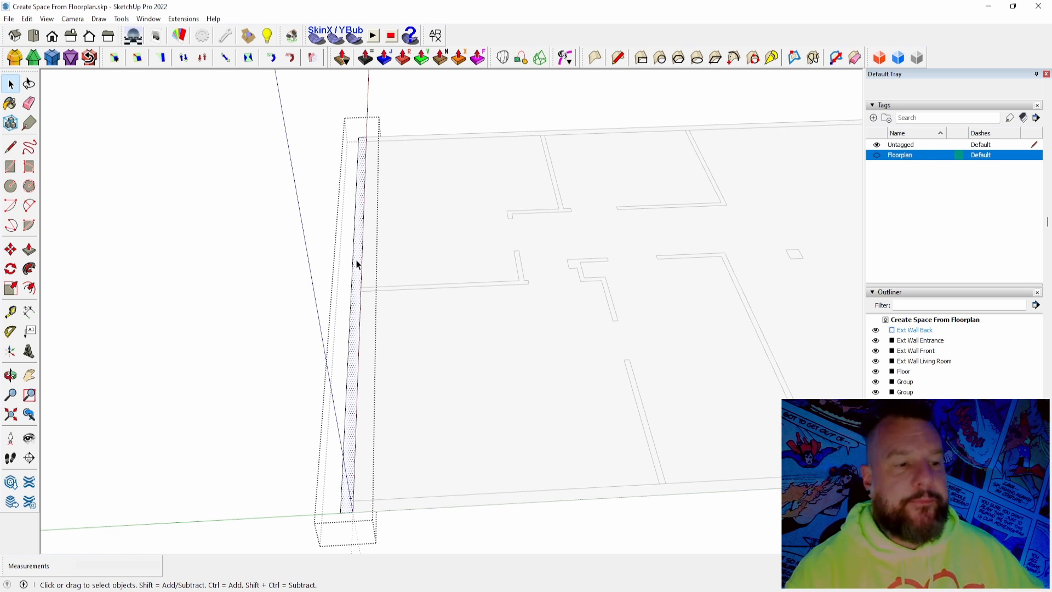
click(357, 265)
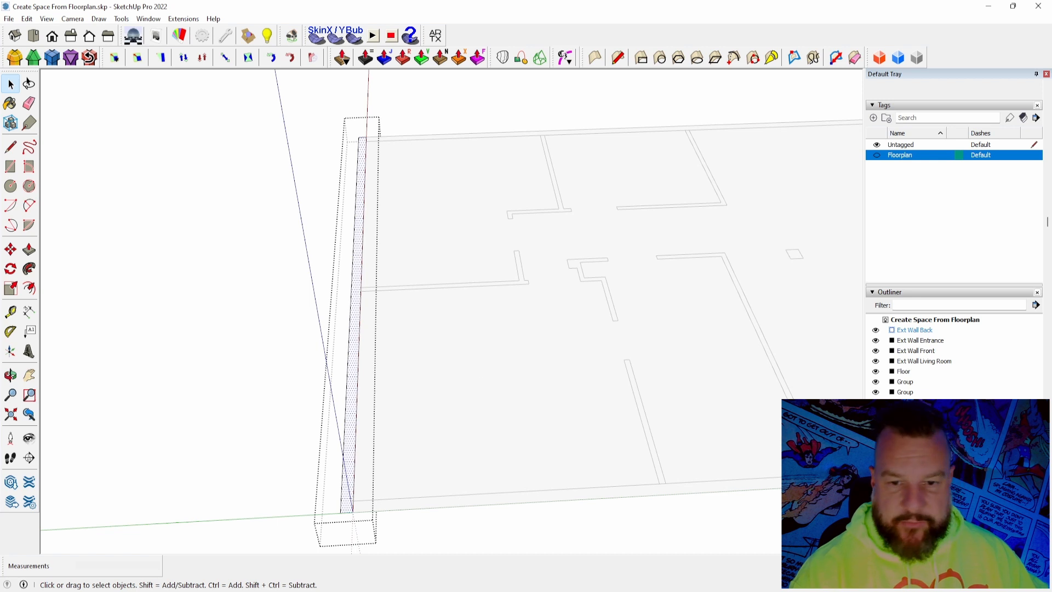
scroll(919, 362, up, 3)
scroll(931, 334, down, 5)
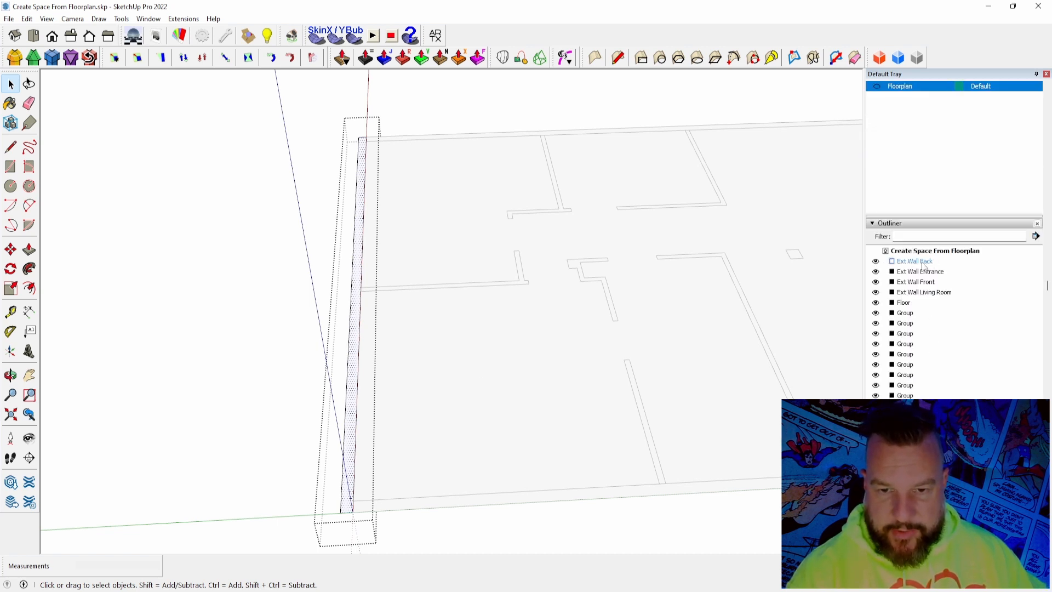
scroll(354, 243, up, 5)
click(359, 240)
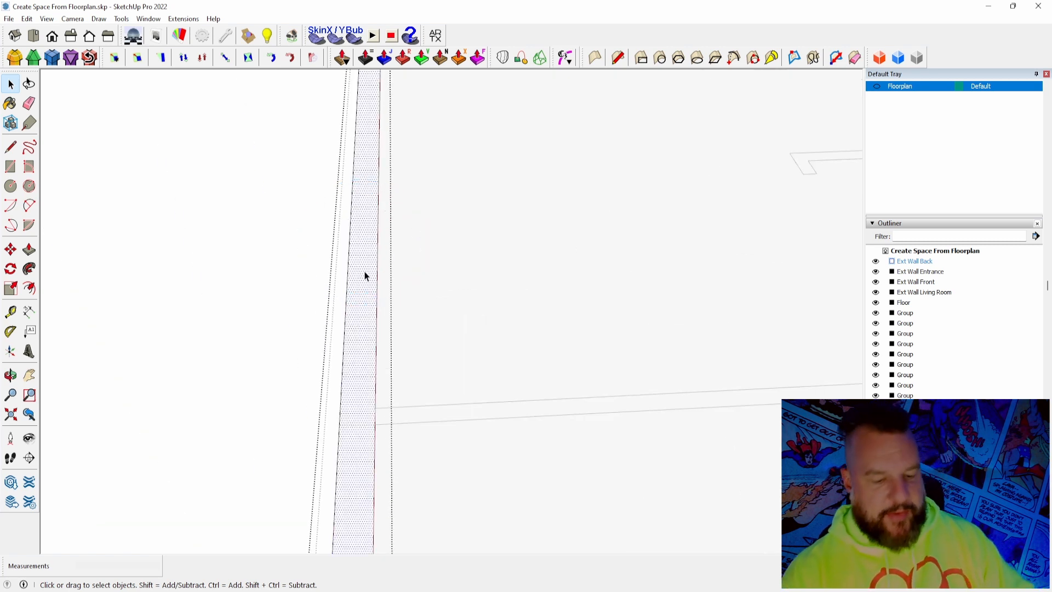
key(p)
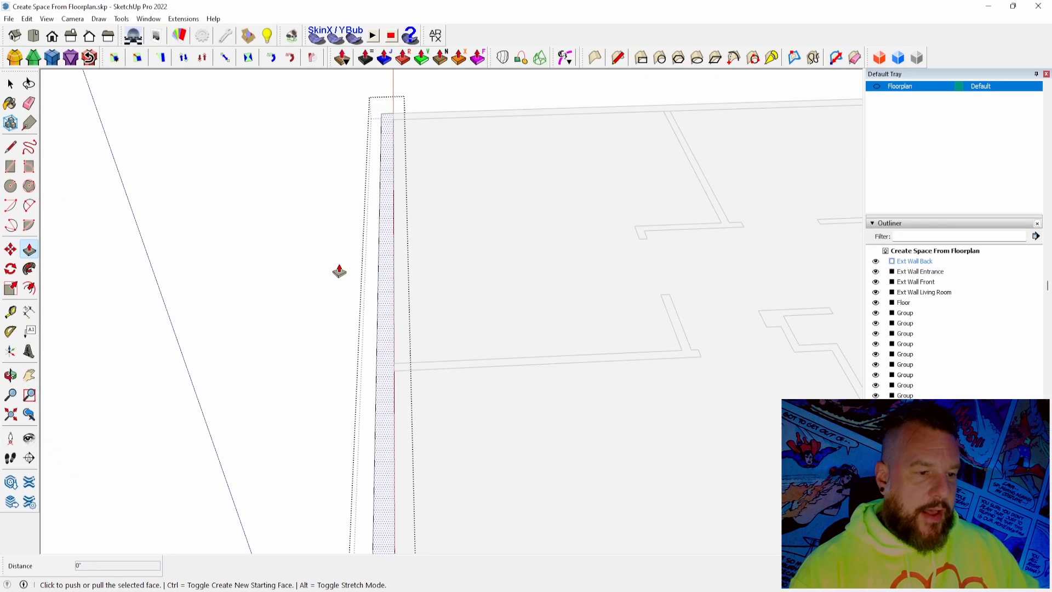
click(389, 283)
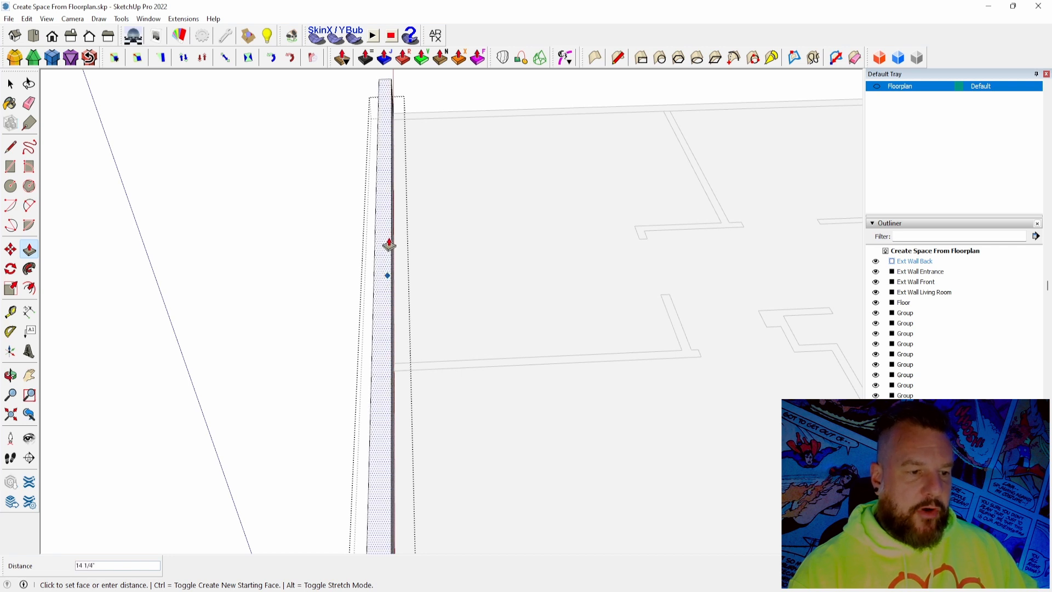
click(381, 168)
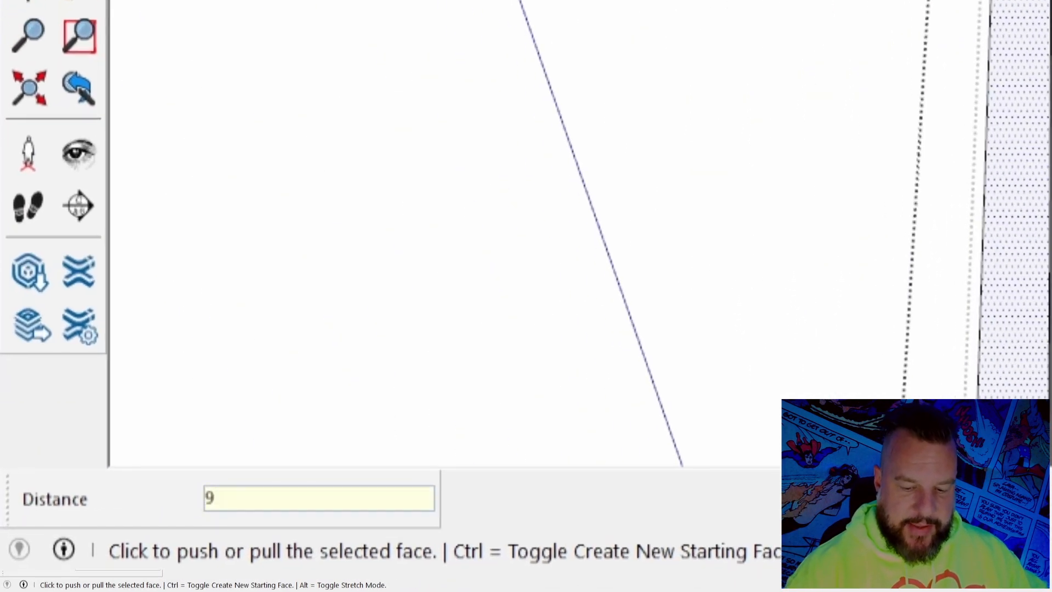
key(Return)
middle_drag(381, 169, 404, 257)
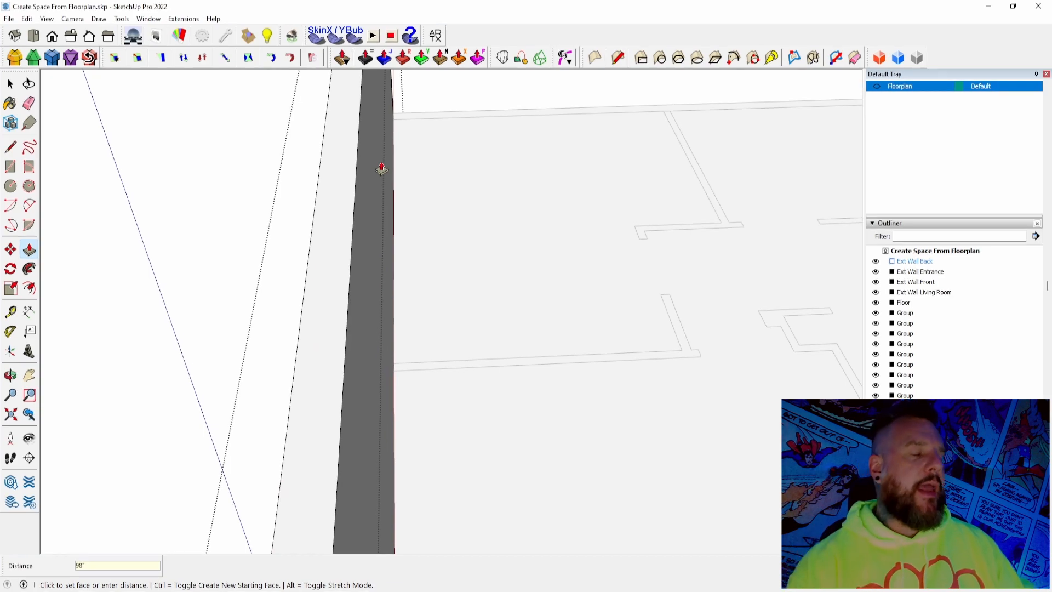
scroll(532, 404, down, 4)
middle_drag(532, 405, 532, 405)
key(space)
click(636, 263)
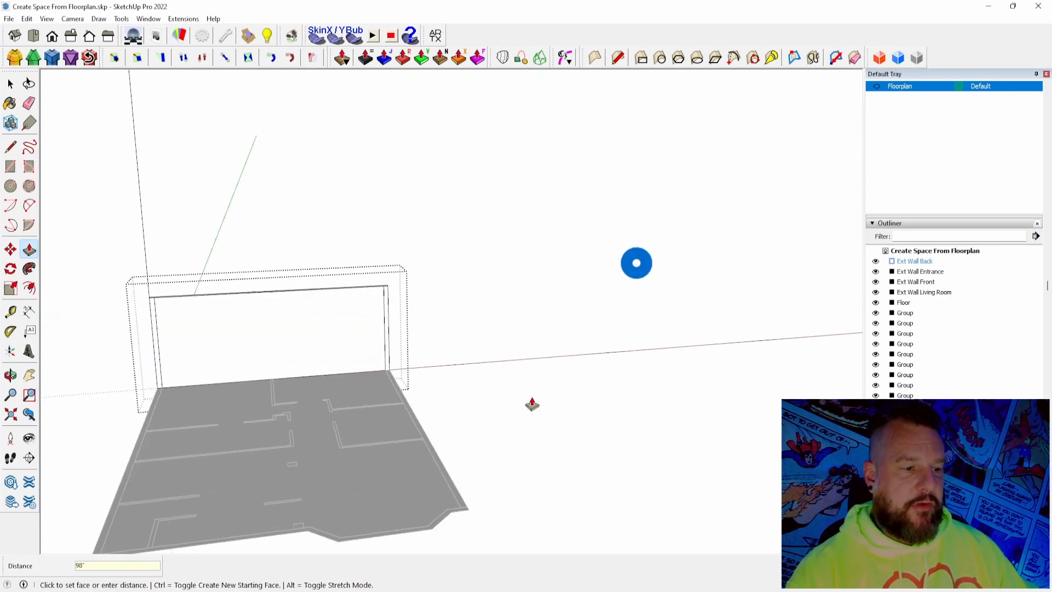
Examine the raised back wall from several sides and where it meets the still flat wall outlines
middle_drag(726, 196, 521, 261)
click(521, 261)
middle_drag(686, 347, 590, 347)
scroll(583, 282, up, 3)
middle_drag(582, 282, 385, 204)
scroll(469, 308, up, 3)
middle_drag(468, 308, 589, 231)
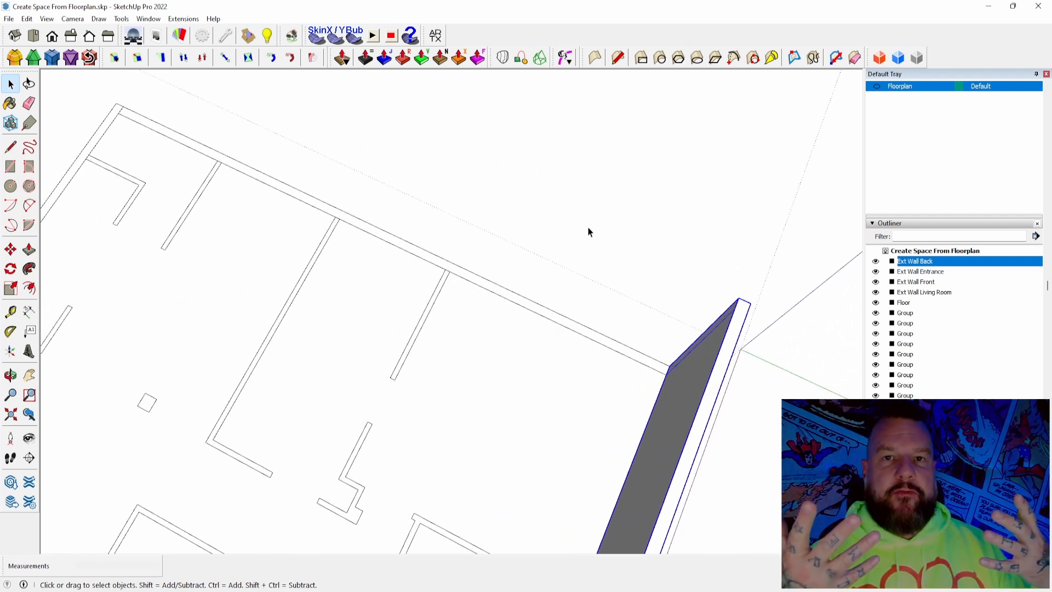
middle_drag(589, 232, 526, 202)
scroll(495, 210, up, 3)
Pull up the L-shaped interior wall that adjoins the back wall by the same distance as the back wall
double_click(495, 210)
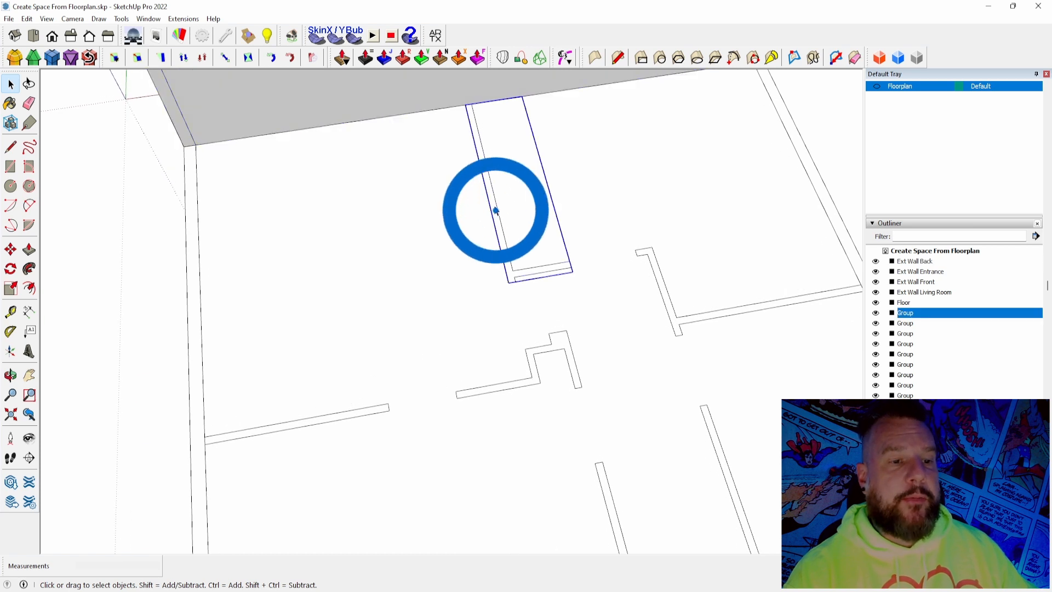
key(p)
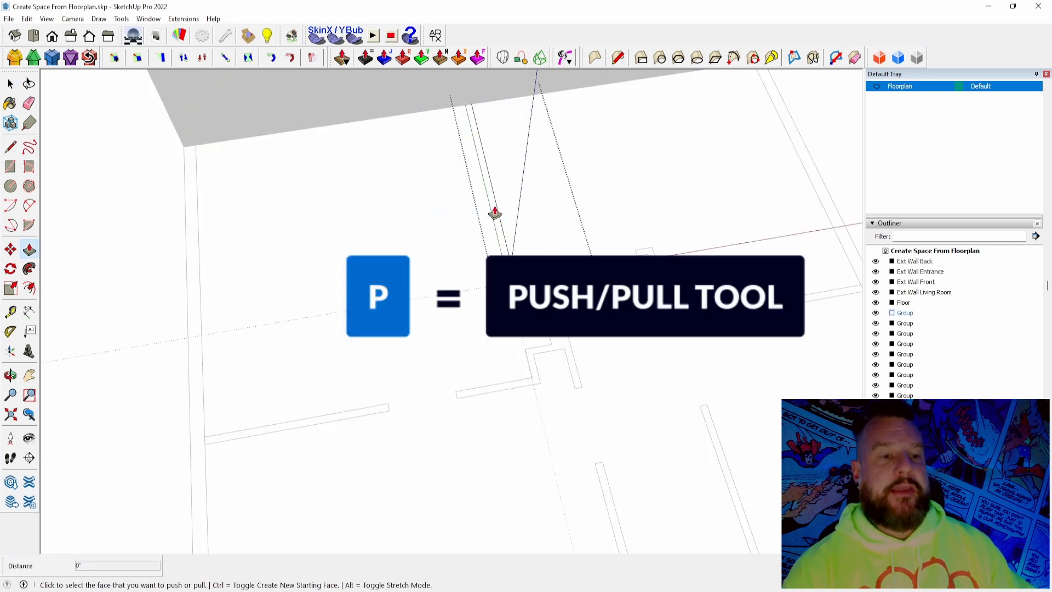
scroll(562, 184, up, 5)
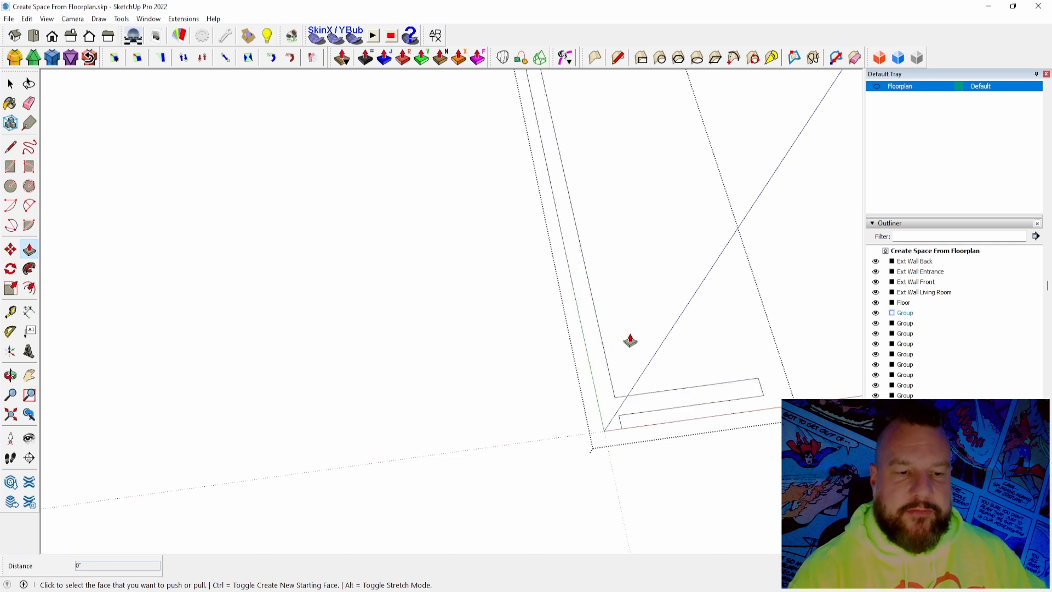
double_click(594, 353)
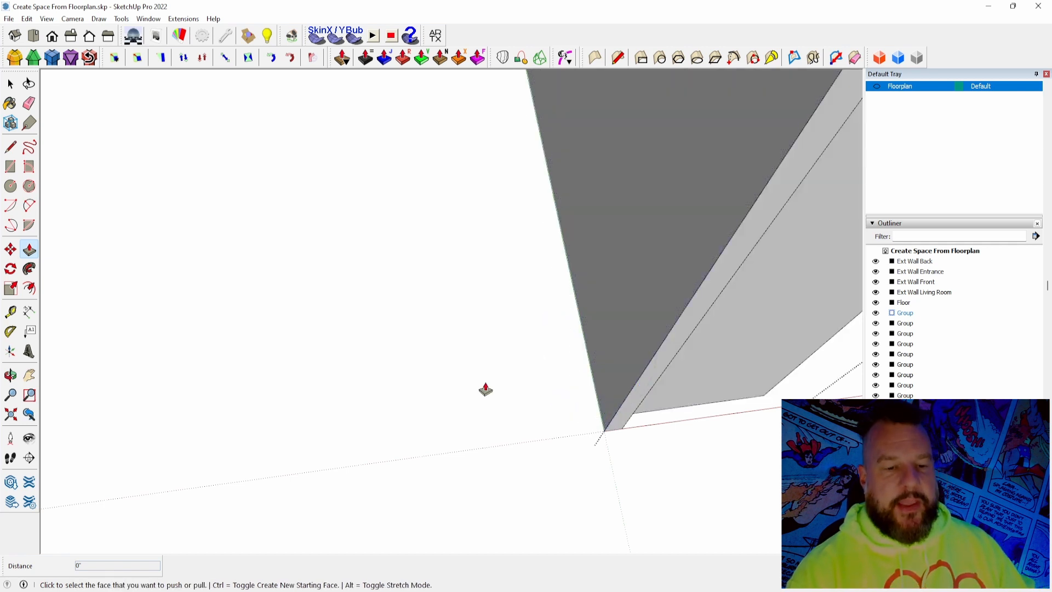
scroll(592, 463, down, 10)
middle_drag(591, 465, 597, 319)
key(space)
click(567, 438)
Pull up the stepped wall group near the plan's centre by the same distance as the back wall
scroll(590, 274, up, 6)
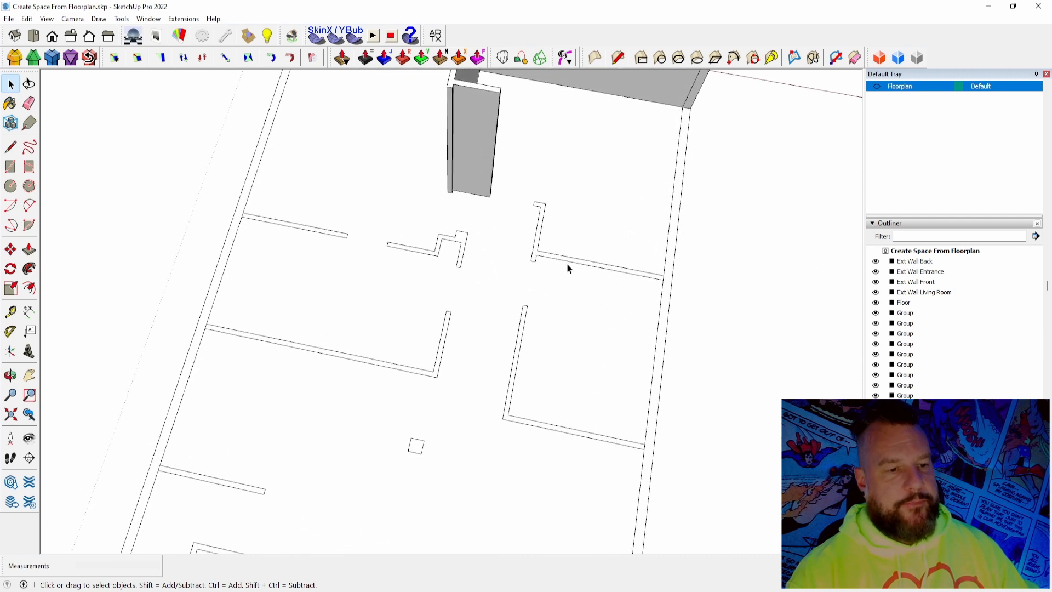
click(520, 206)
double_click(521, 206)
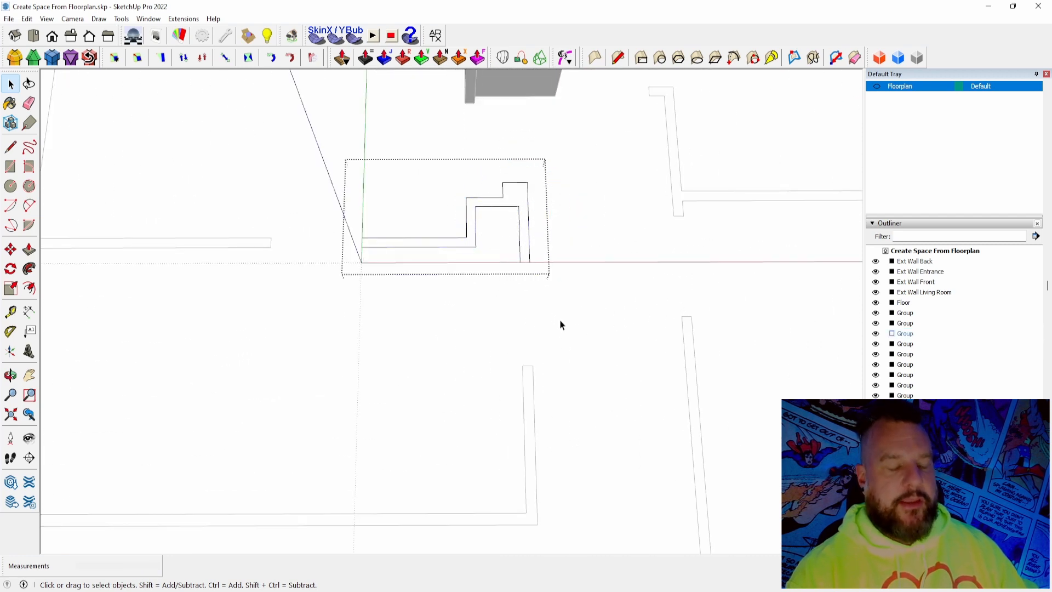
key(p)
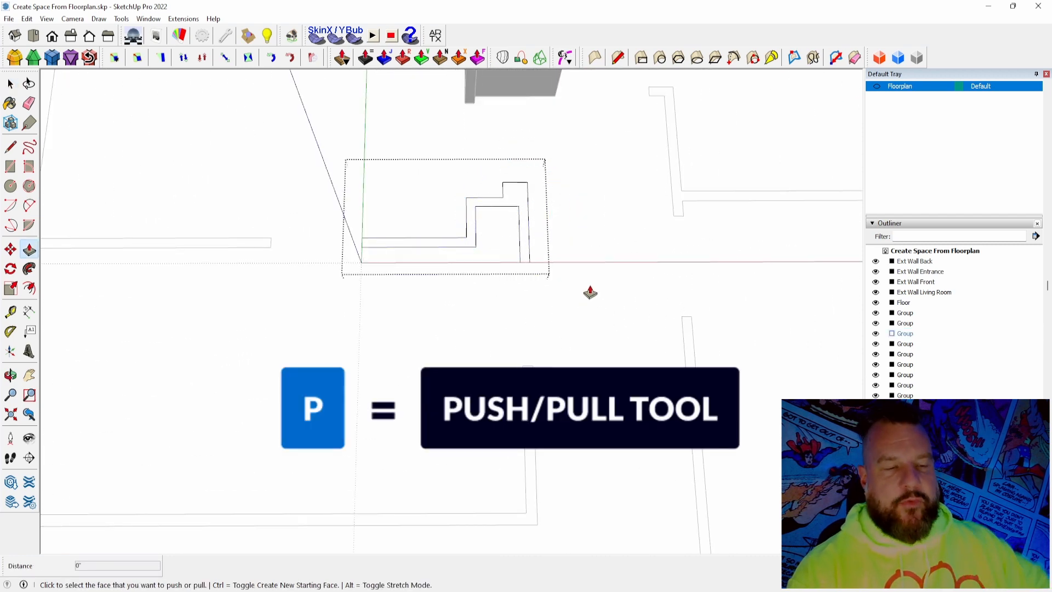
drag(521, 195, 521, 211)
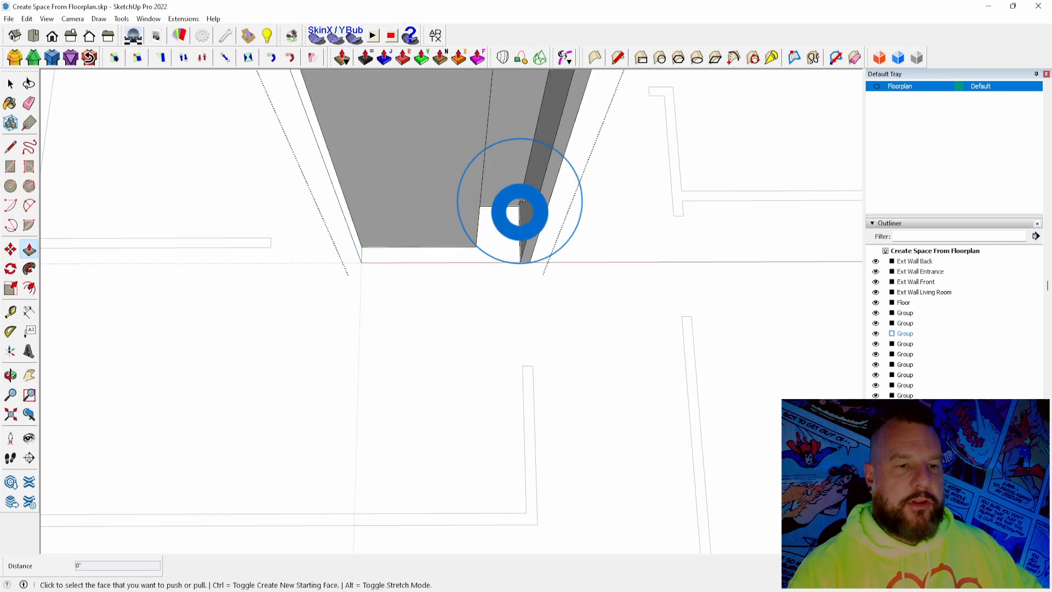
key(space)
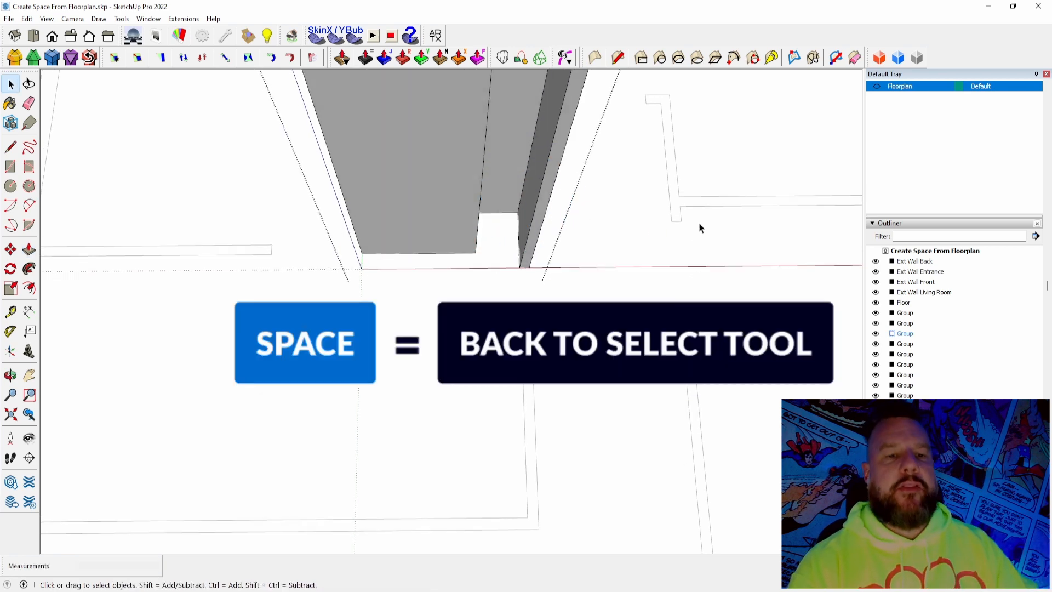
scroll(699, 230, down, 6)
click(608, 239)
Pull up the short straight interior wall between the entrance exterior wall and the stepped wall by the same distance
scroll(631, 258, up, 6)
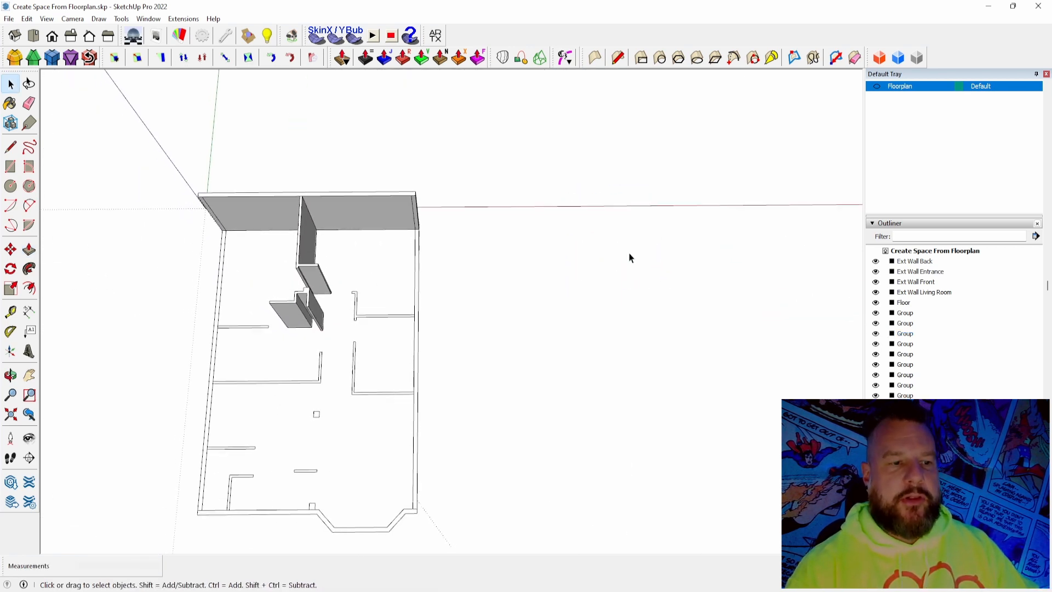
scroll(526, 248, up, 4)
click(498, 252)
key(p)
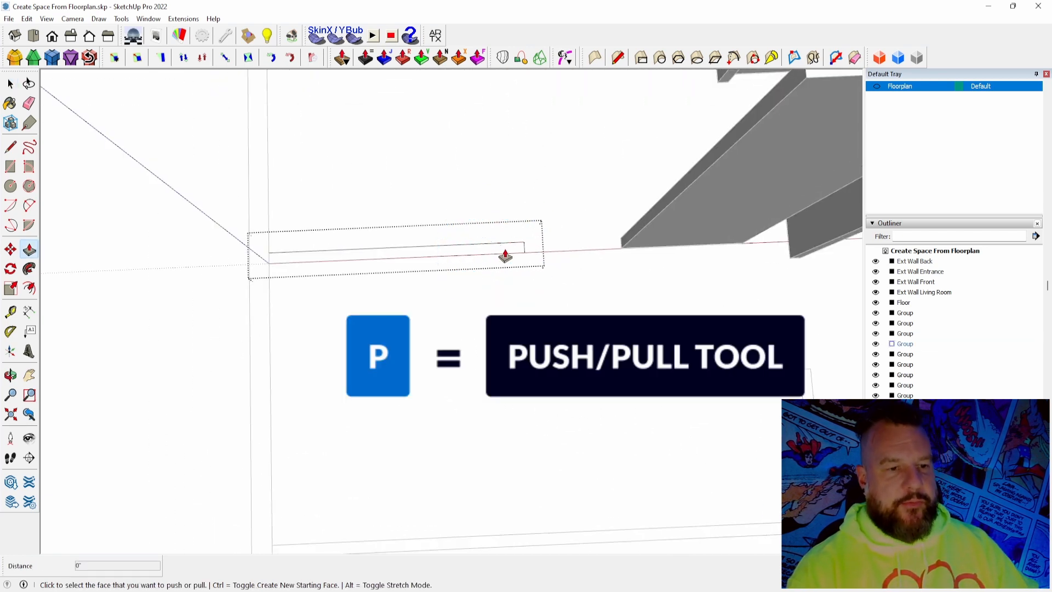
middle_drag(484, 256, 506, 274)
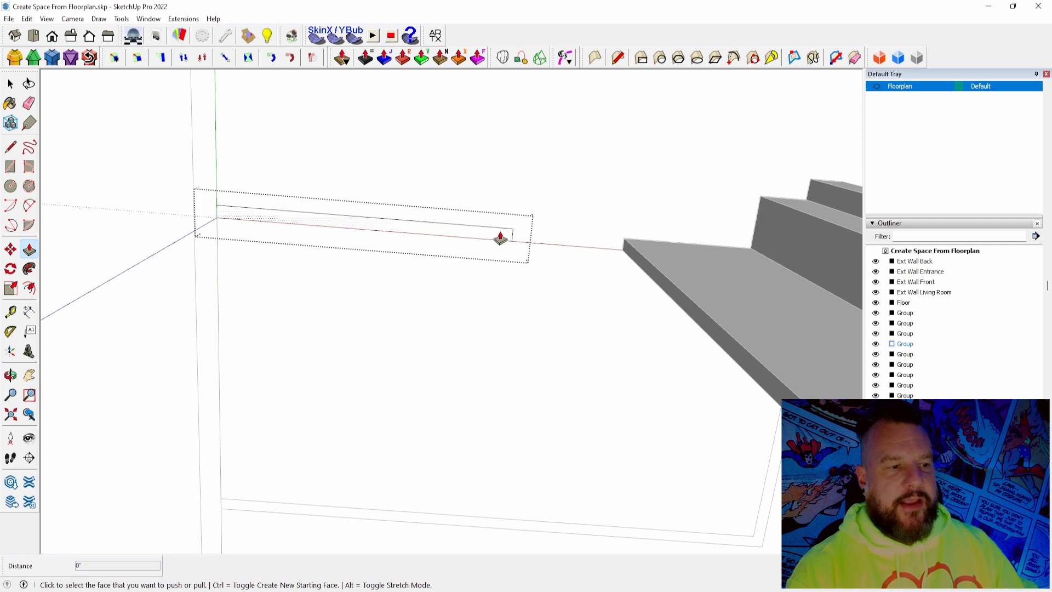
middle_drag(525, 241, 588, 275)
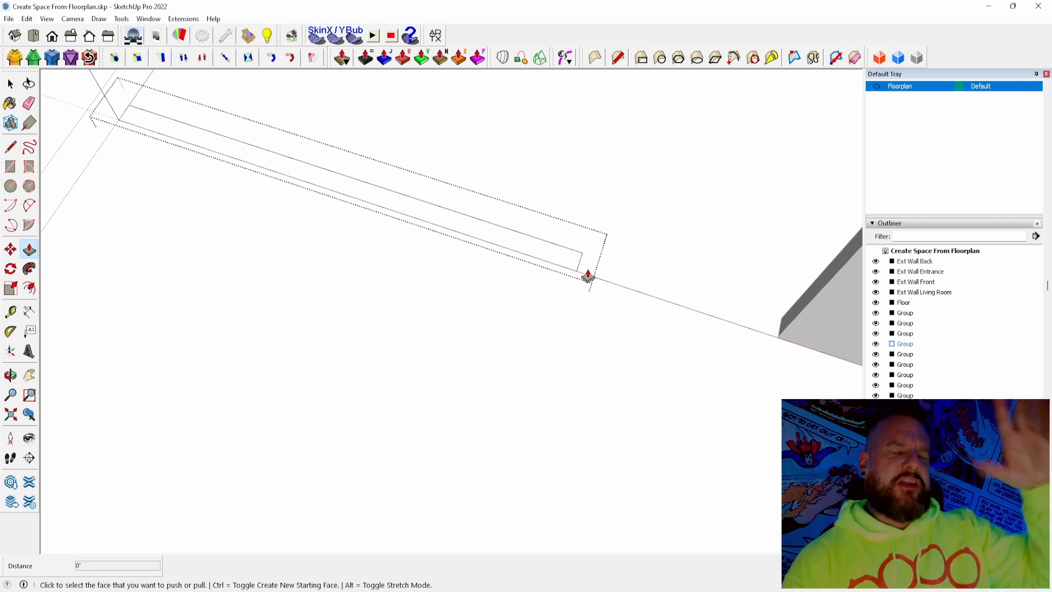
middle_drag(588, 276, 552, 296)
scroll(520, 298, up, 3)
double_click(555, 287)
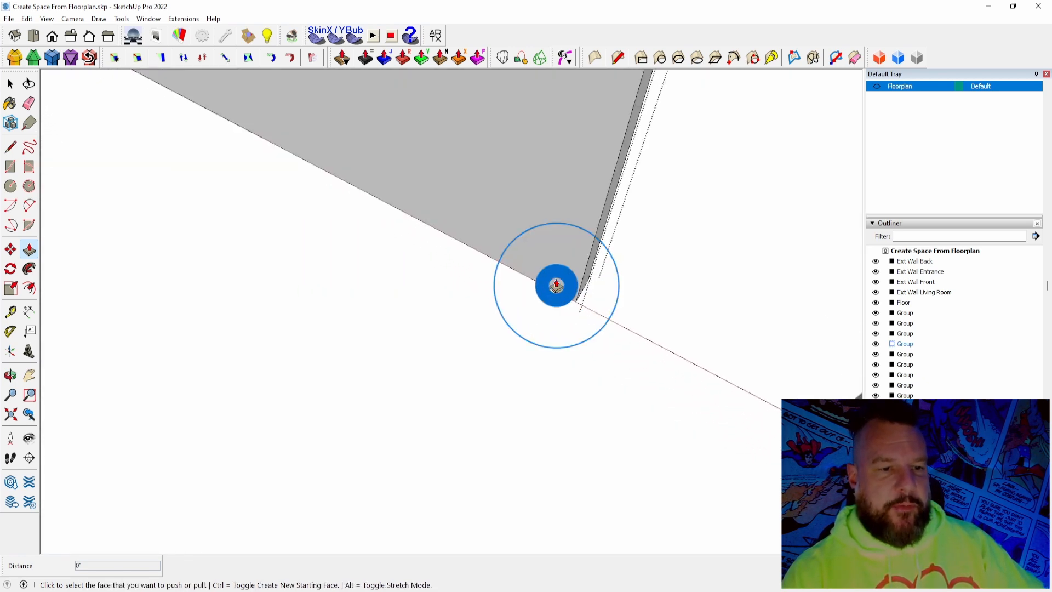
scroll(625, 380, down, 5)
key(space)
click(336, 341)
Raise the branched interior wall across from the stepped wall and the L-shaped wall next to it to the same height
scroll(330, 344, down, 4)
middle_drag(330, 343, 534, 355)
scroll(594, 284, up, 3)
double_click(592, 272)
scroll(586, 271, up, 3)
key(p)
click(594, 273)
click(573, 345)
key(space)
scroll(688, 369, down, 6)
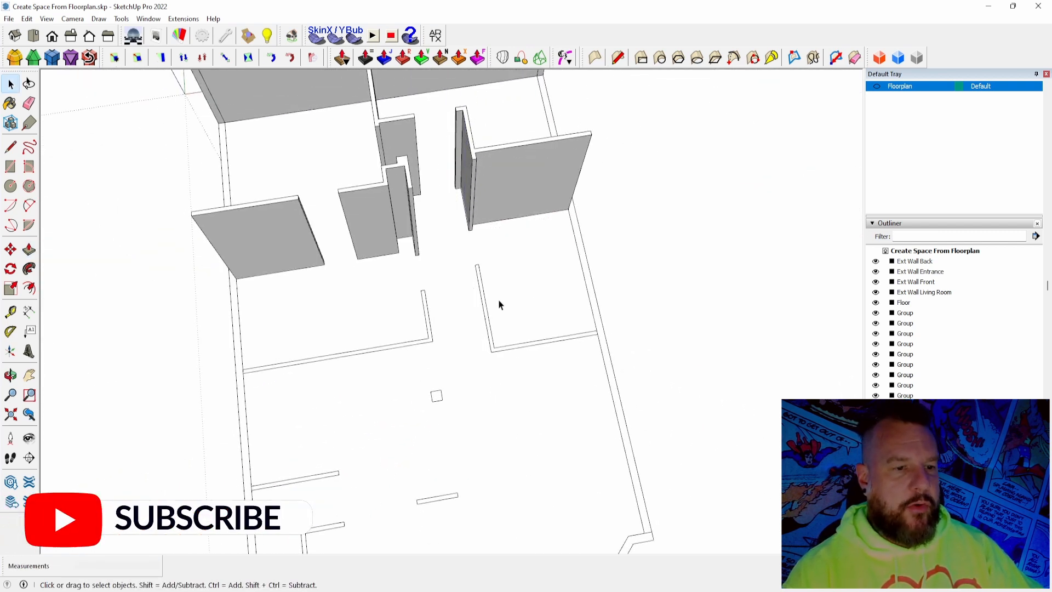
double_click(485, 312)
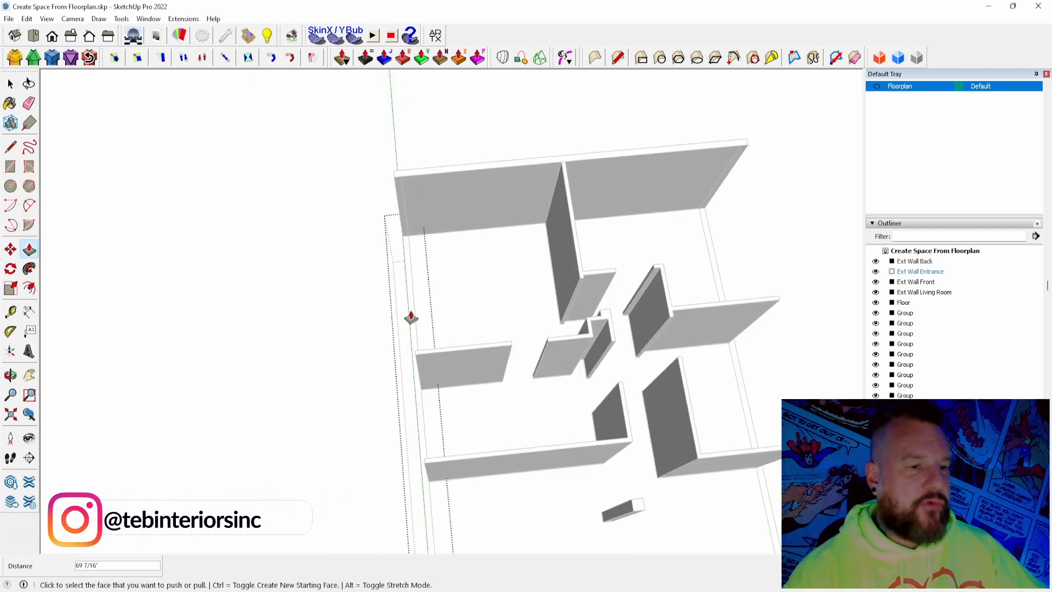
Undo the downward pull of the entrance exterior wall's face after checking it from below floor level
middle_drag(420, 314, 671, 335)
scroll(544, 272, up, 8)
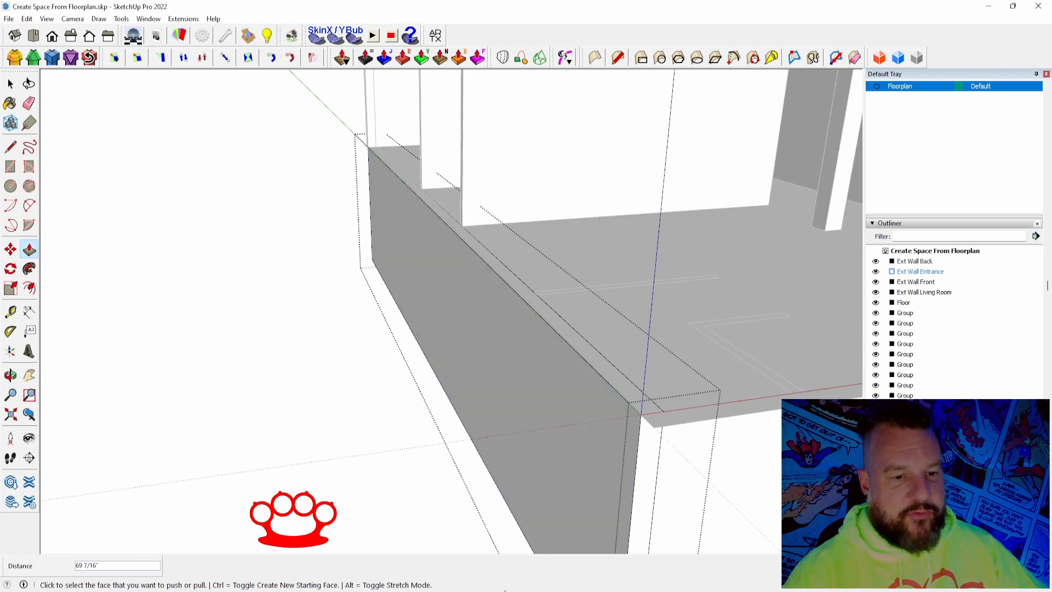
scroll(519, 516, down, 4)
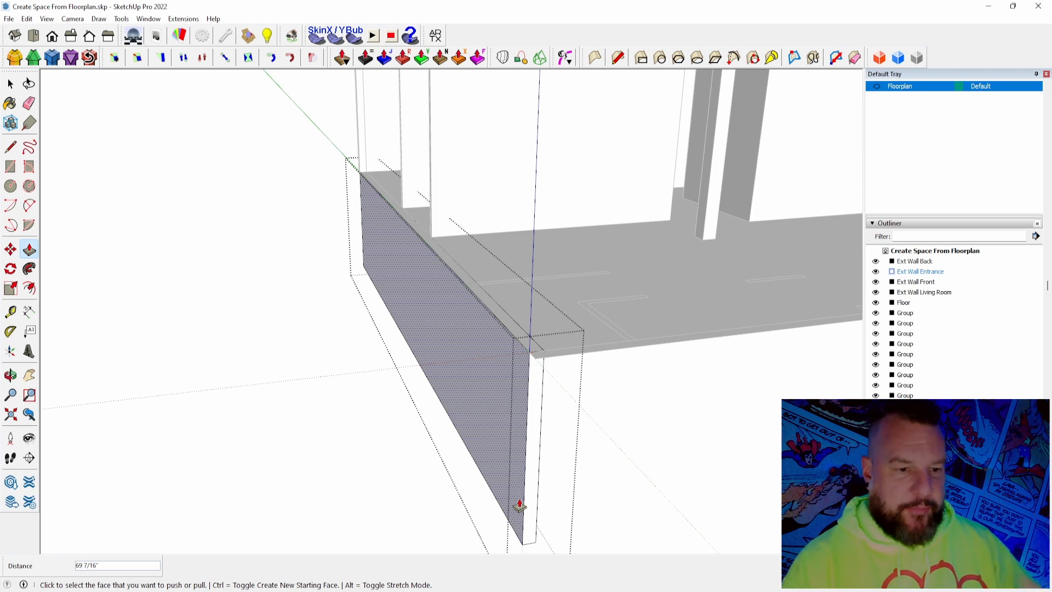
key(space)
key(ctrl+z)
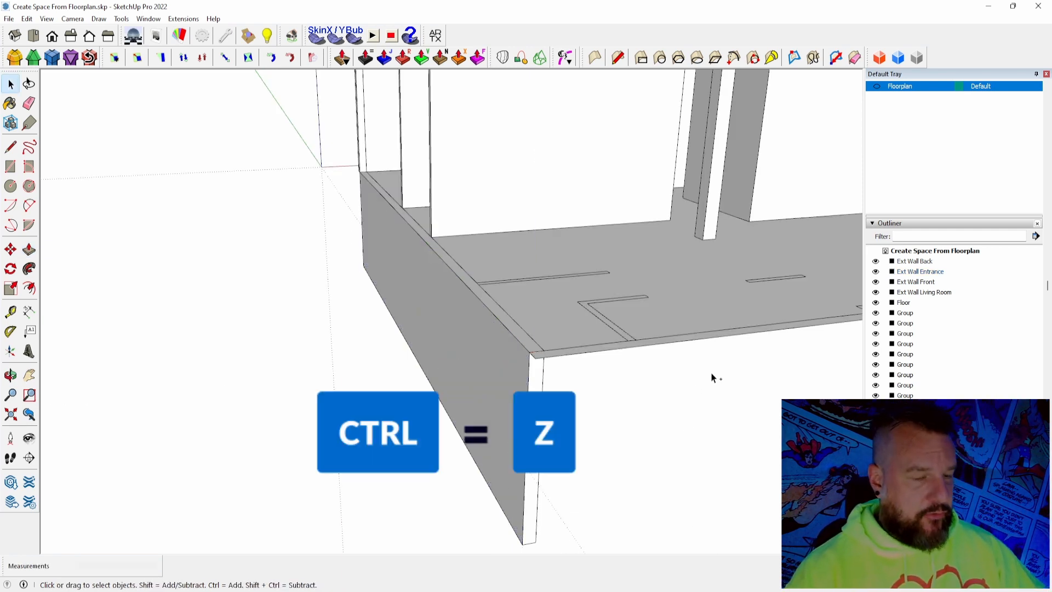
key(ctrl+z)
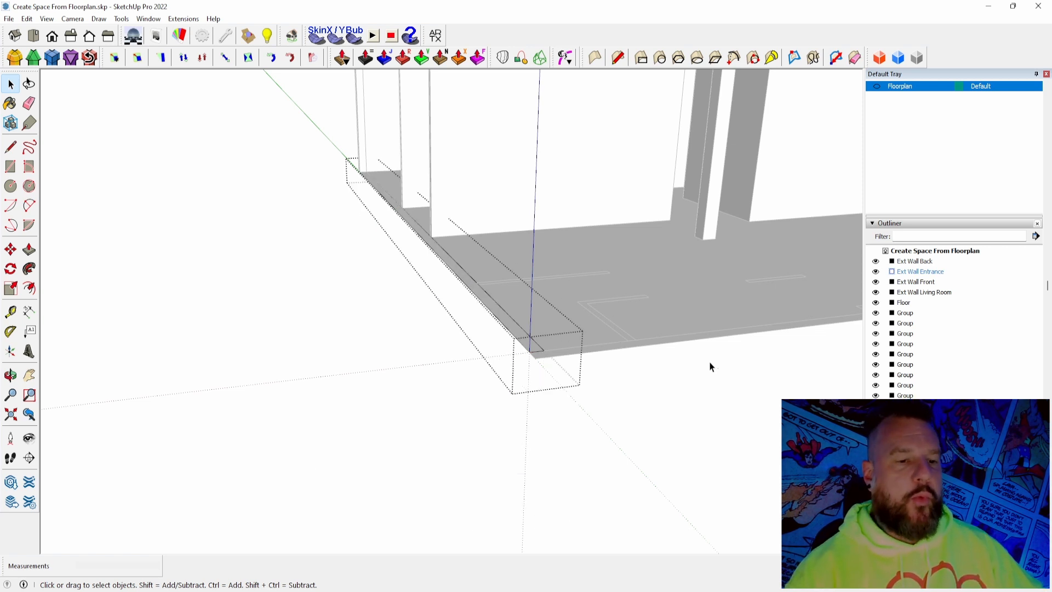
key(ctrl+z)
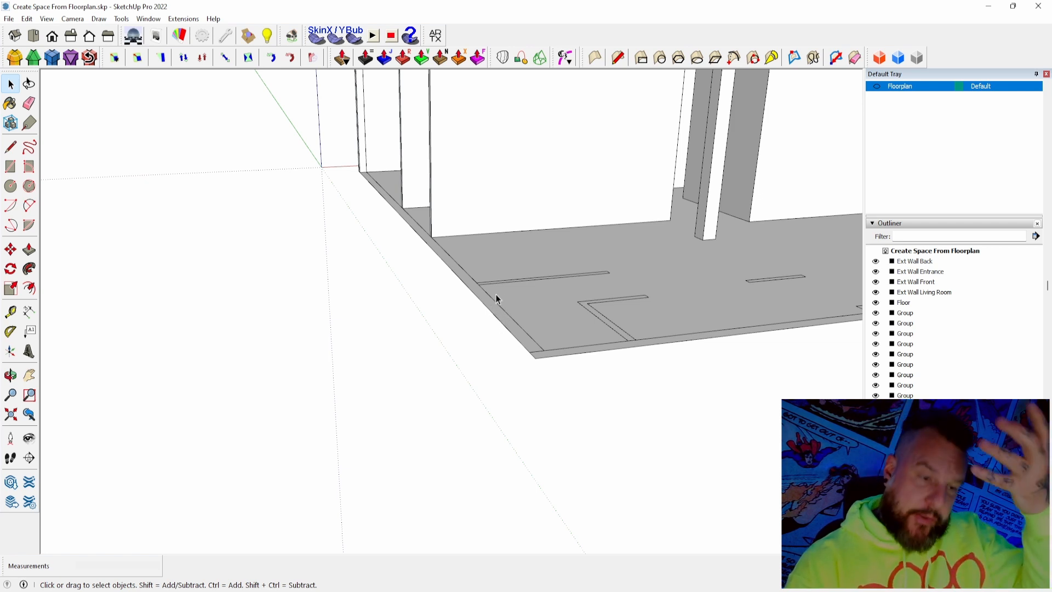
Push/Pull the Ext Wall Entrance face upward to a height of 98 inches
mouse_move(495, 282)
middle_down()
mouse_move(472, 288)
mouse_move(452, 267)
middle_up()
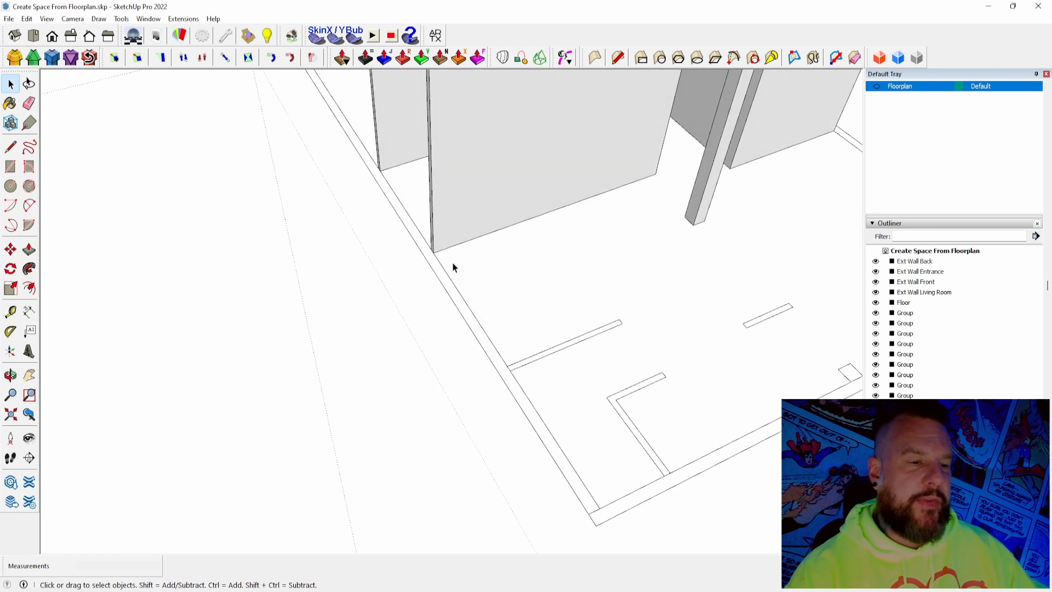
click(452, 294)
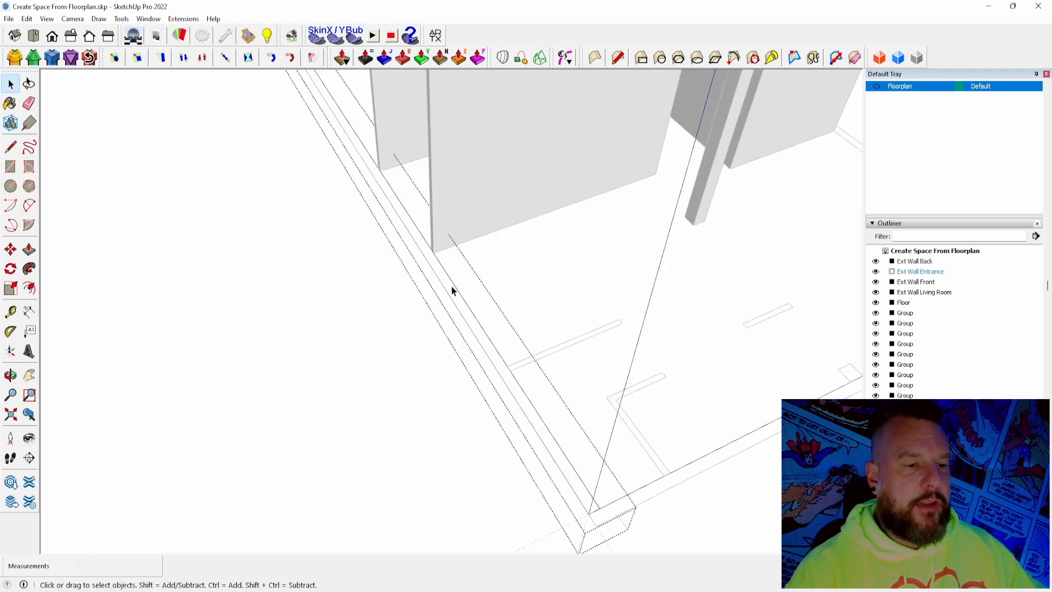
key(p)
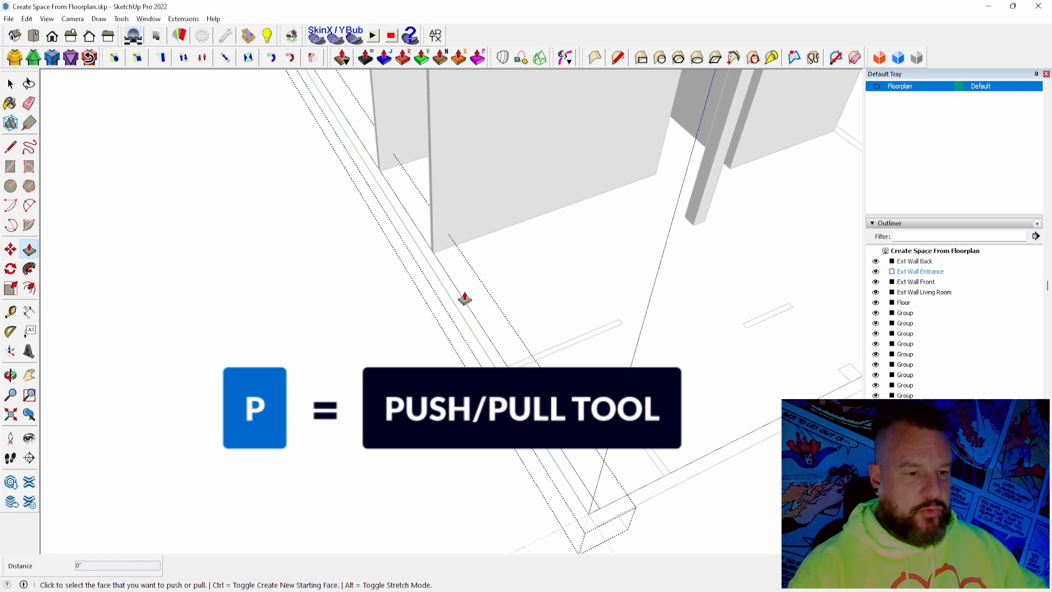
click(460, 306)
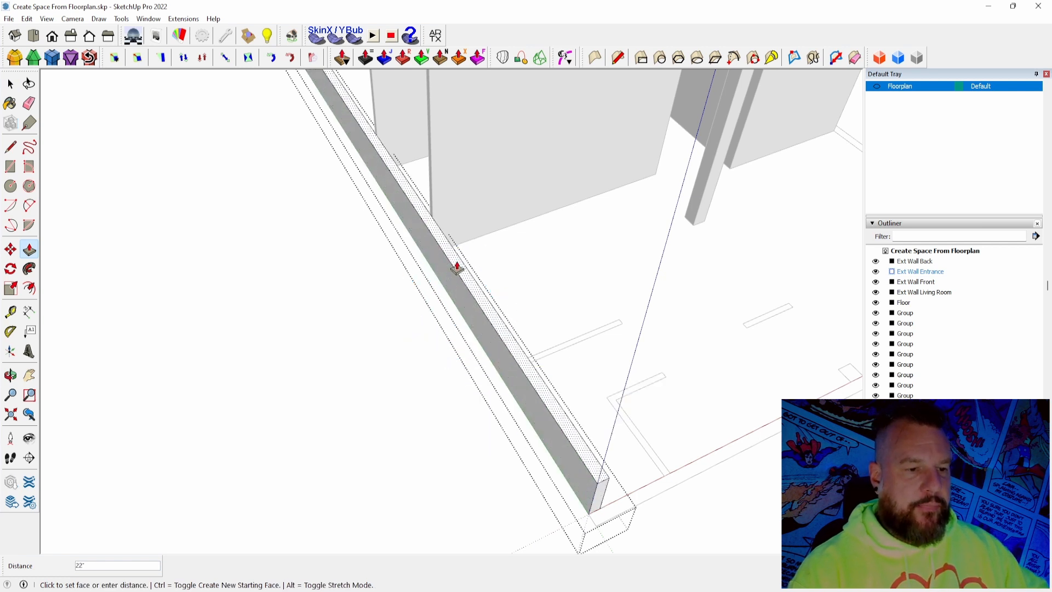
click(457, 242)
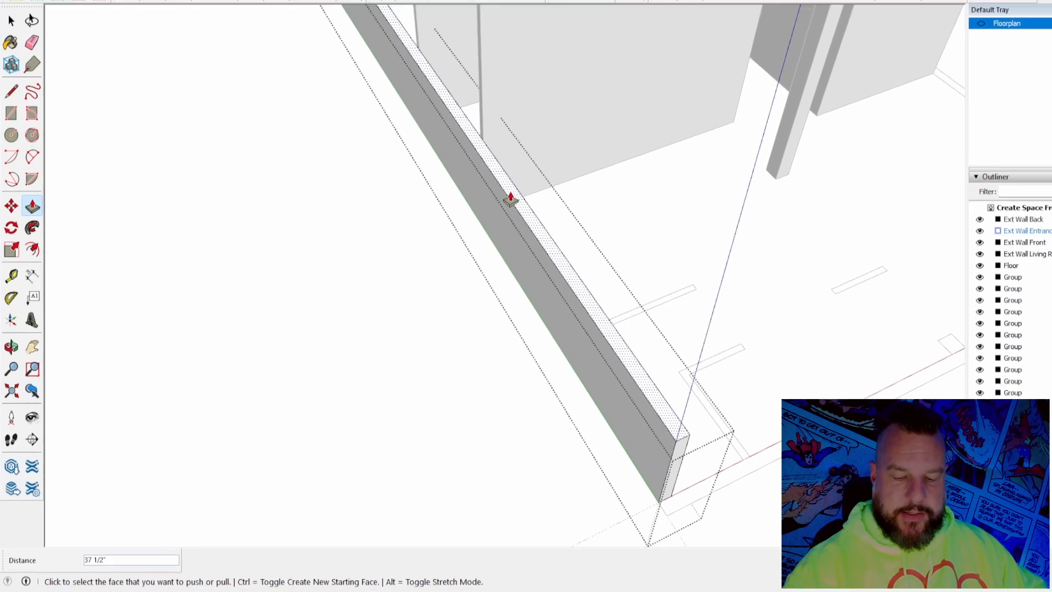
text(9)
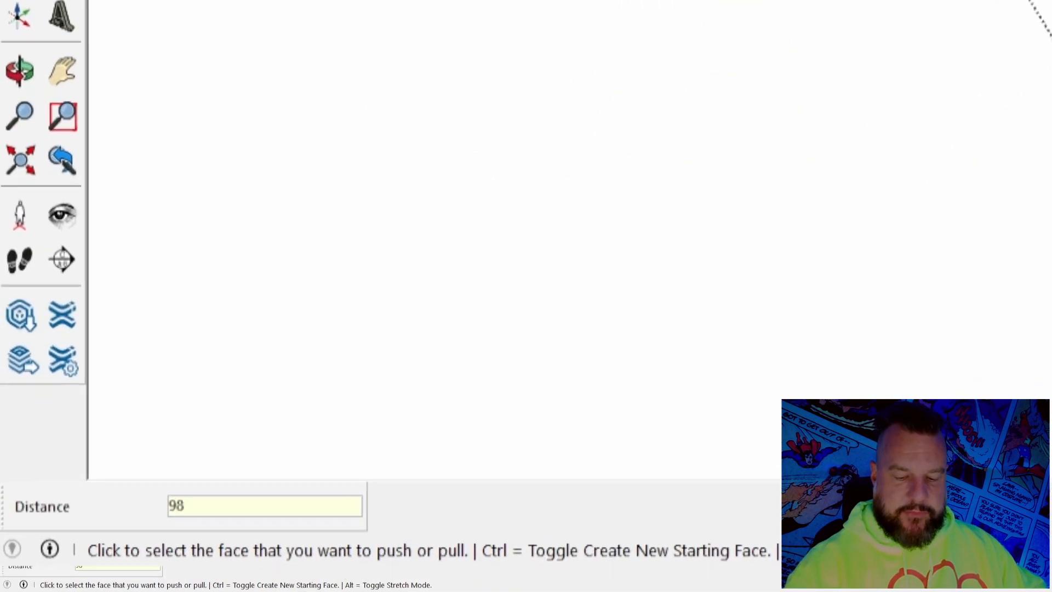
text(8)
key(Return)
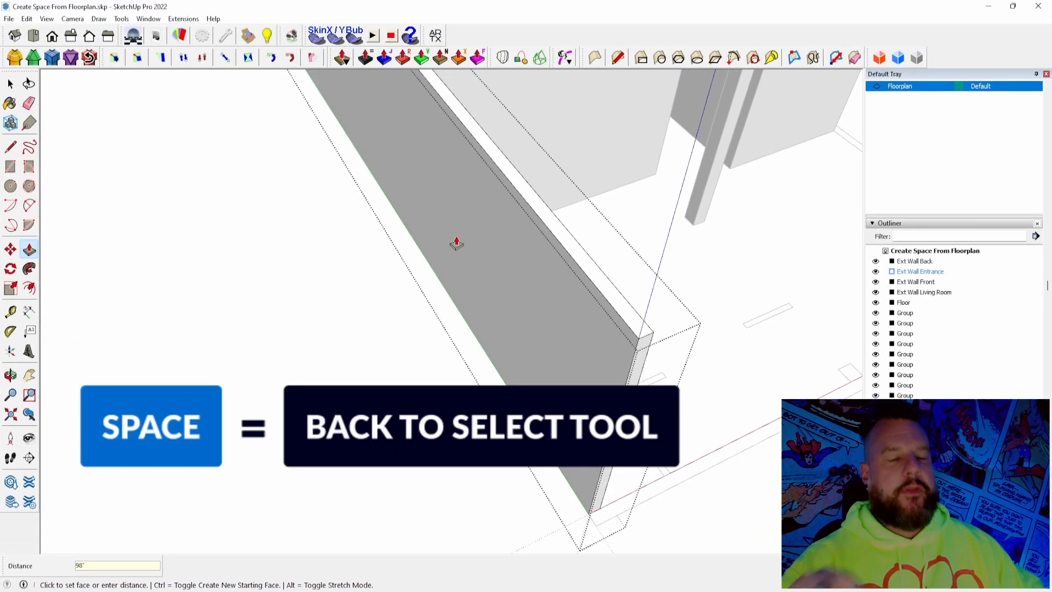
key(space)
scroll(291, 340, down, 8)
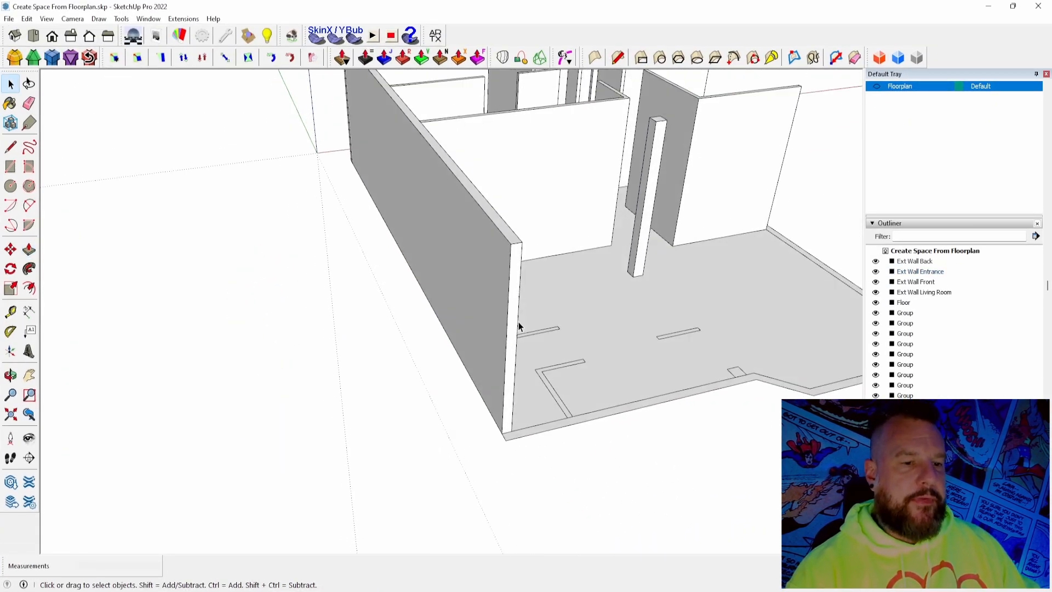
Raise the straight interior wall that branches off the entrance exterior wall, near the front, by the same 98-inch distance
middle_drag(430, 211, 581, 208)
scroll(617, 207, down, 5)
scroll(367, 296, up, 5)
double_click(367, 301)
scroll(364, 299, up, 3)
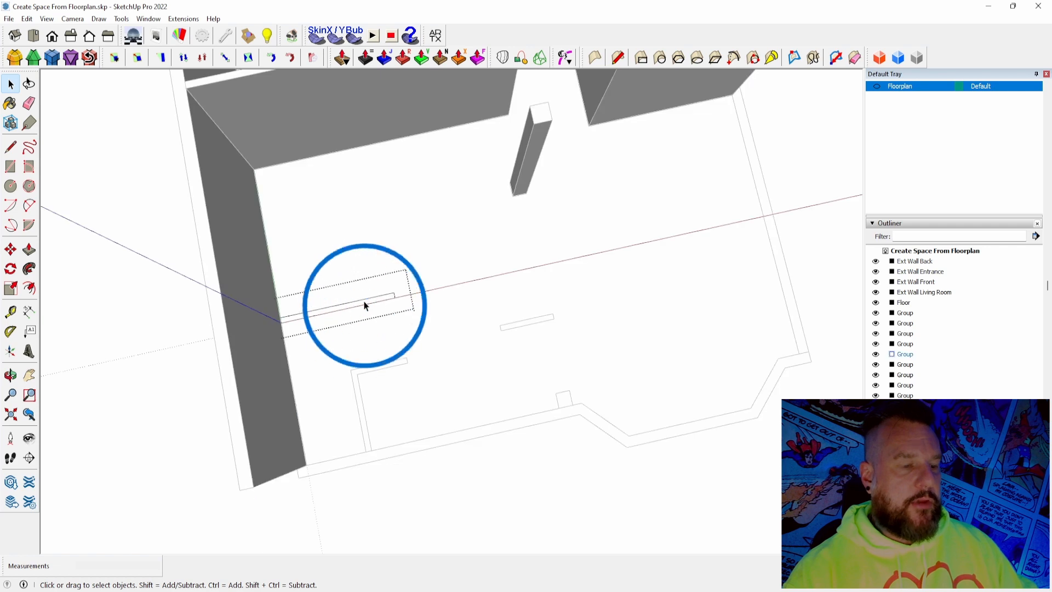
key(p)
double_click(376, 307)
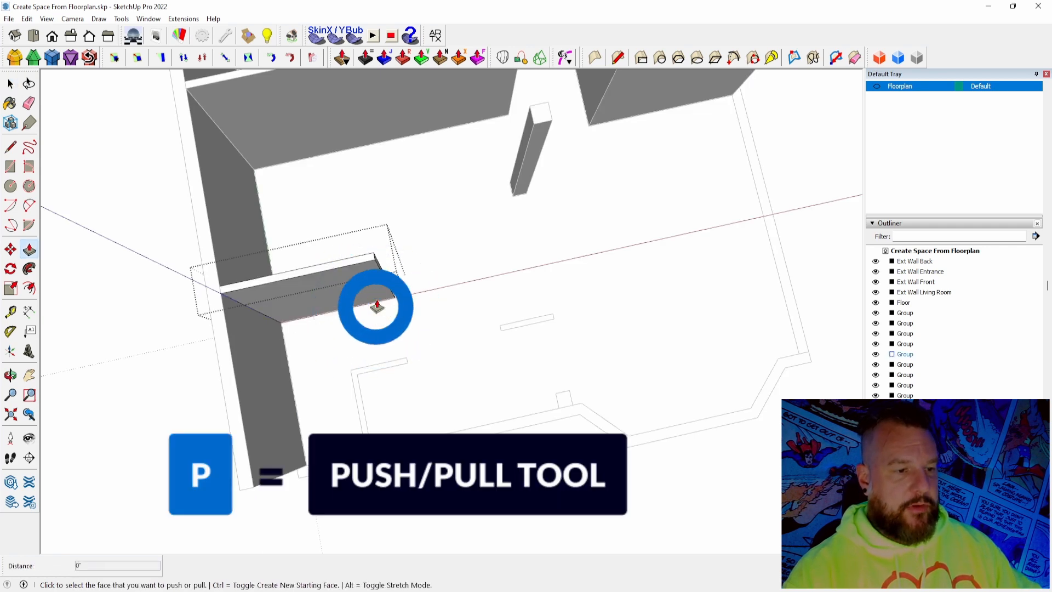
key(space)
Raise the L-shaped interior wall by the front exterior wall and the short freestanding wall beside it to the same height
double_click(399, 364)
key(p)
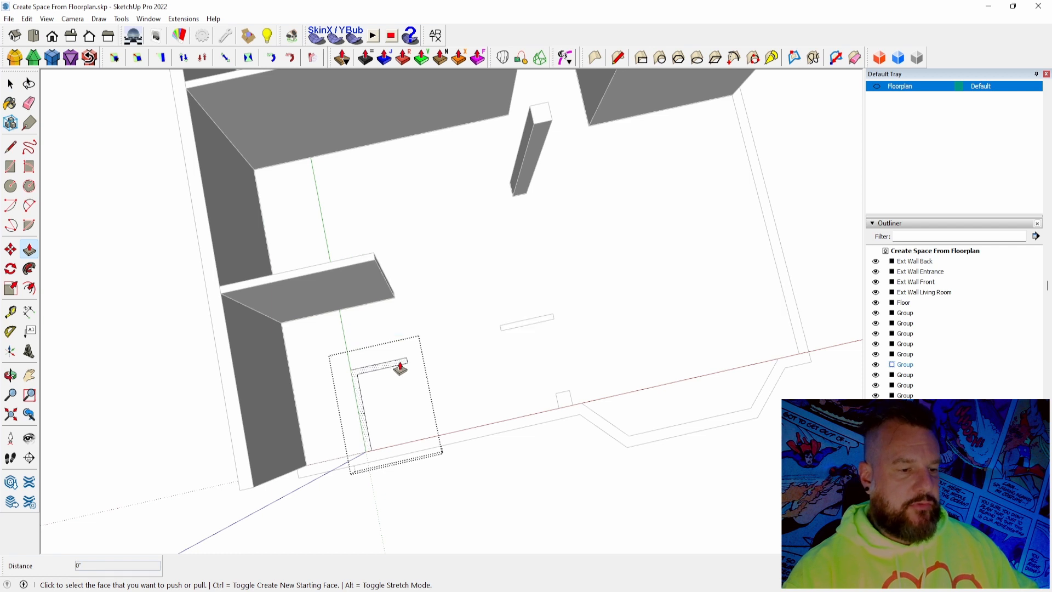
double_click(401, 364)
key(space)
double_click(541, 320)
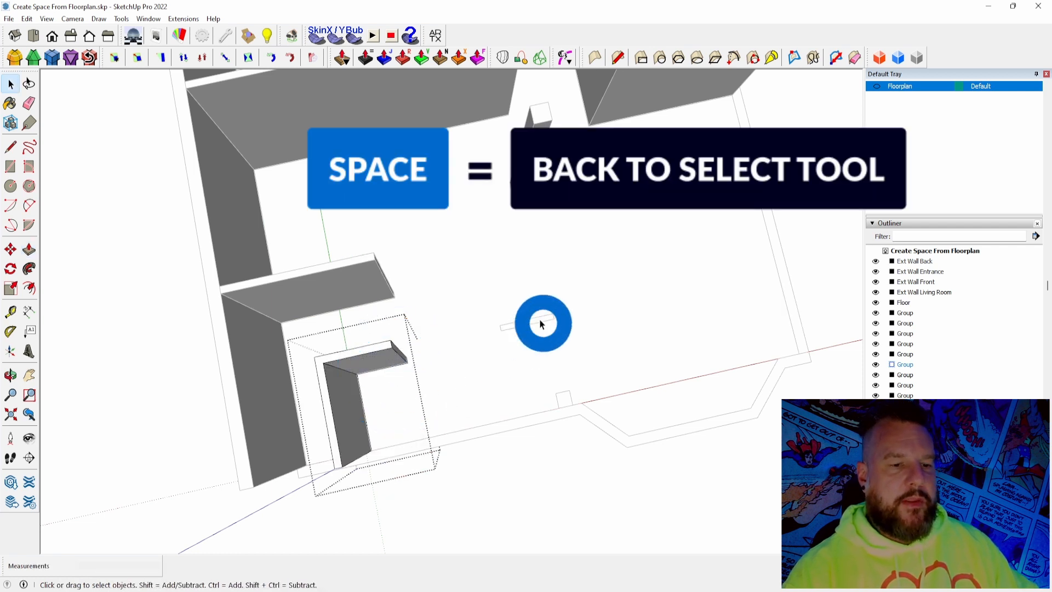
key(p)
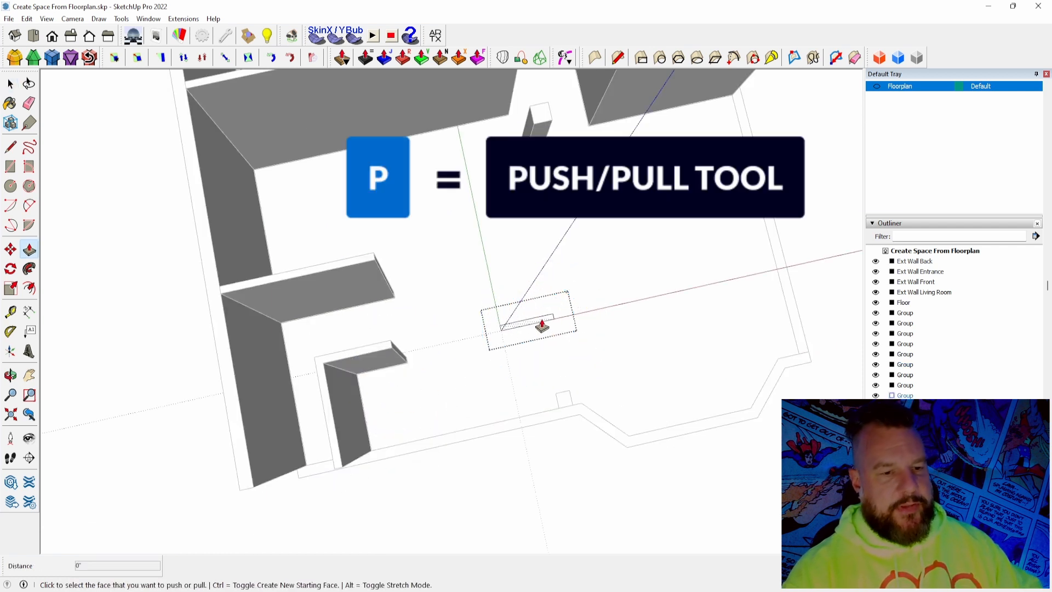
double_click(542, 326)
key(space)
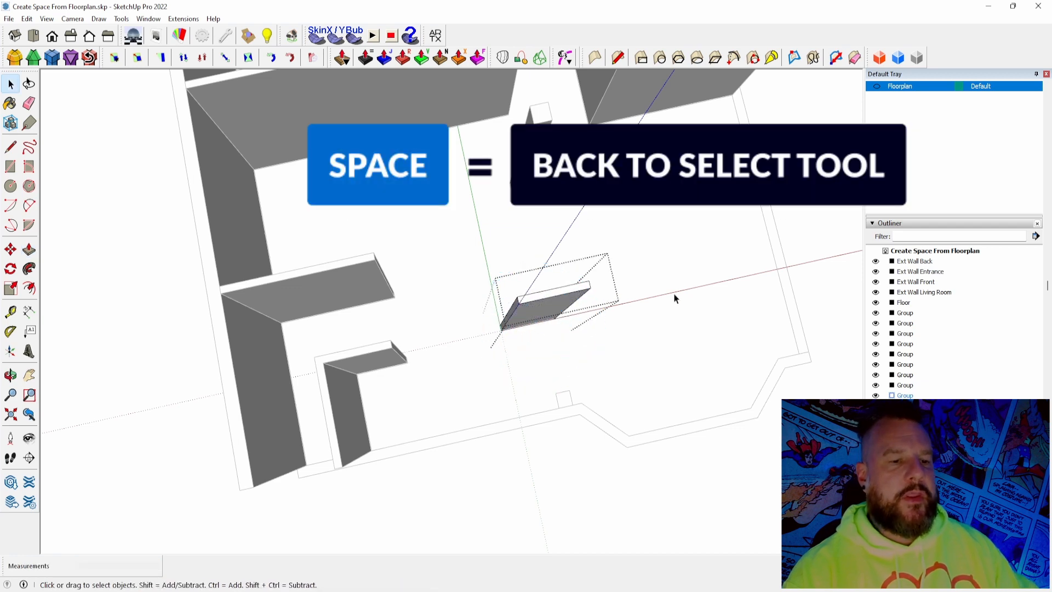
Pull up the small column against the front exterior wall by the same distance and close its group
middle_drag(675, 298, 501, 327)
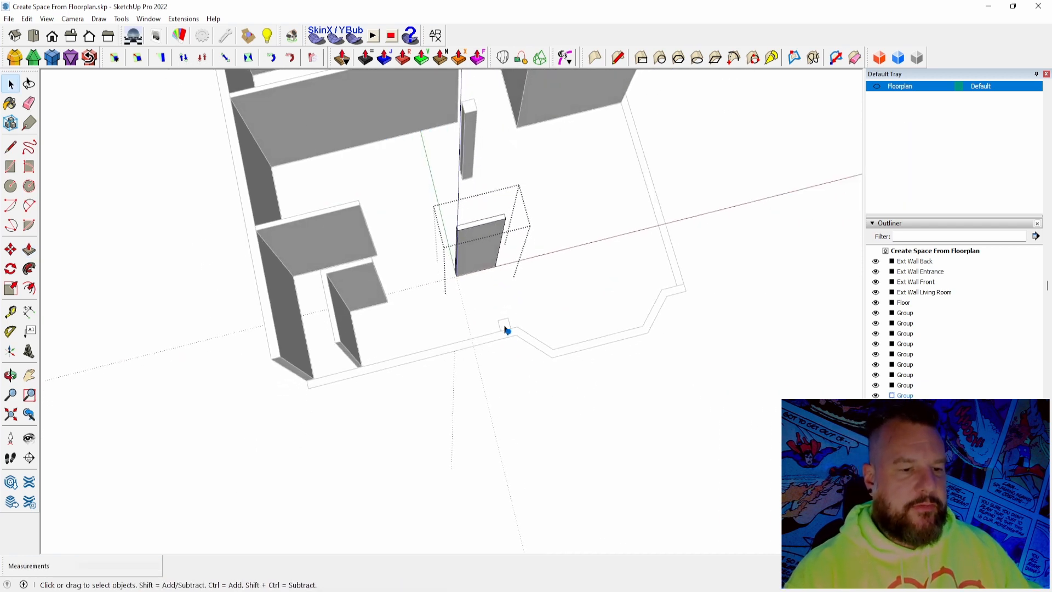
click(505, 328)
double_click(505, 329)
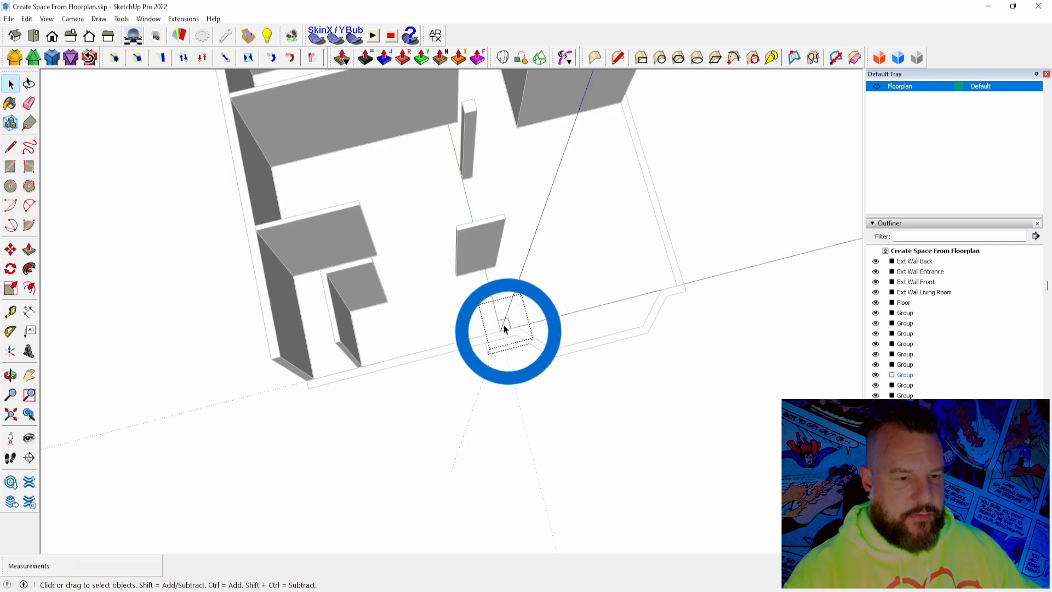
key(p)
double_click(507, 330)
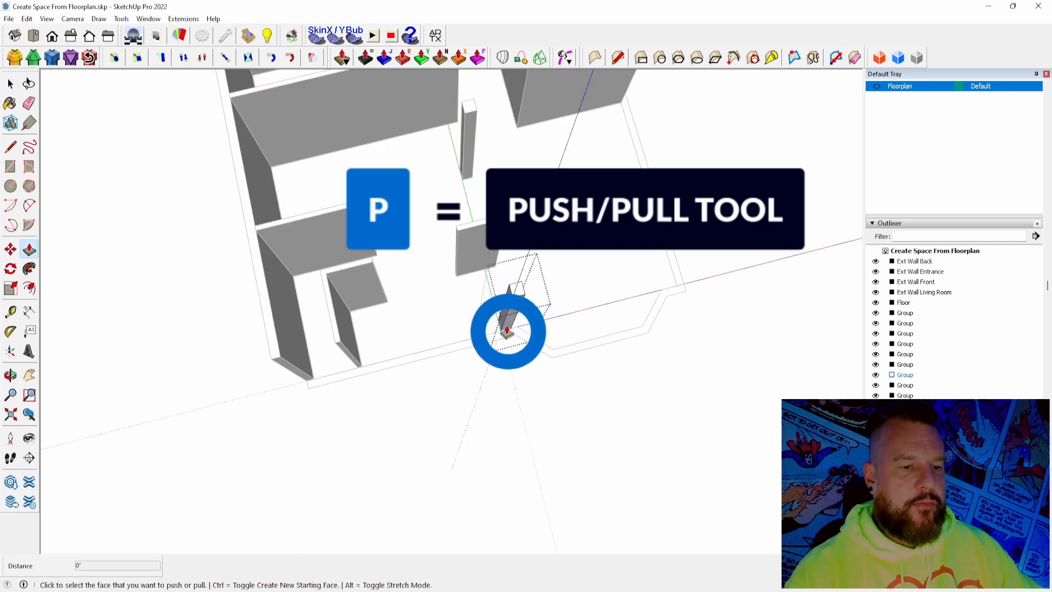
key(space)
click(698, 363)
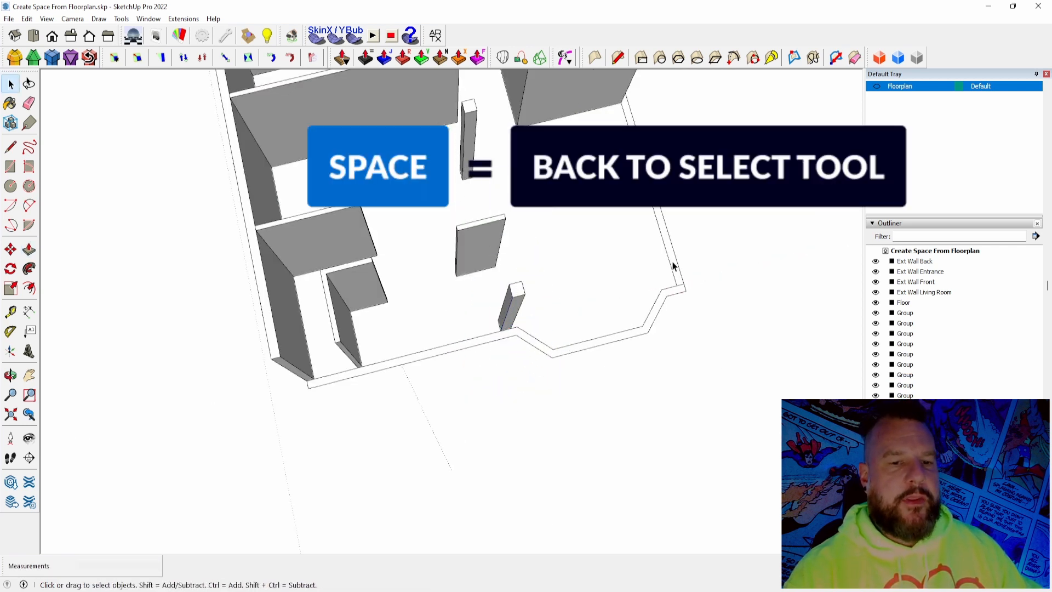
Raise the Ext Wall Living Room and Ext Wall Front faces to the same height as the other walls
double_click(673, 266)
key(p)
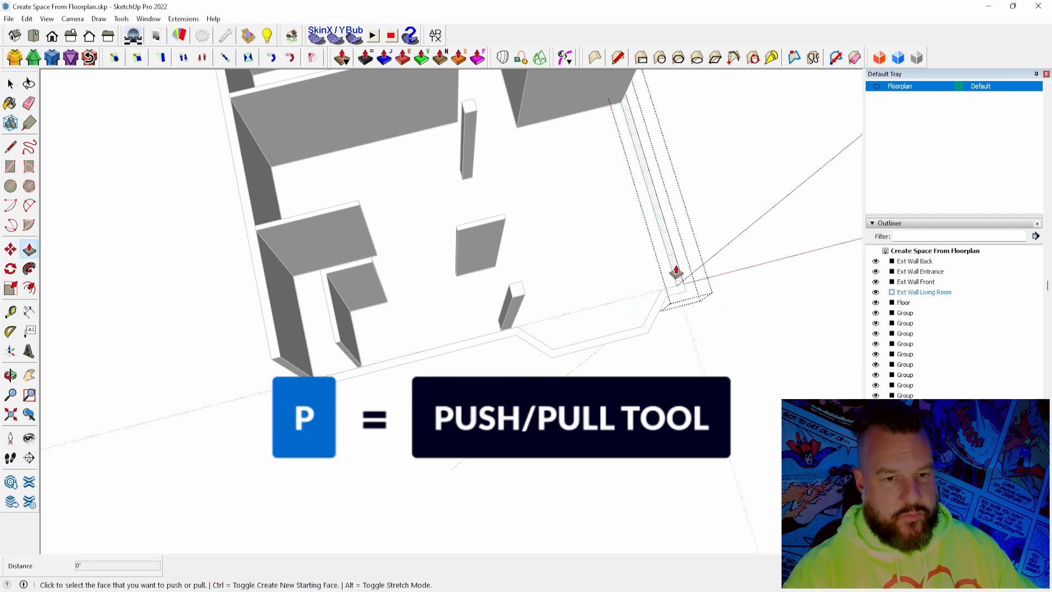
double_click(676, 271)
key(space)
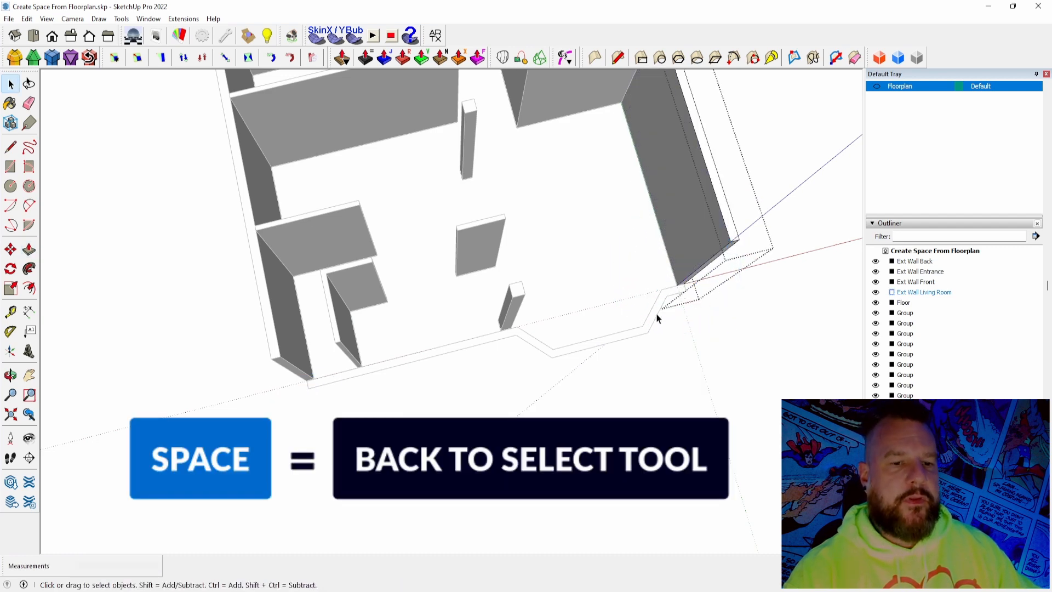
double_click(655, 320)
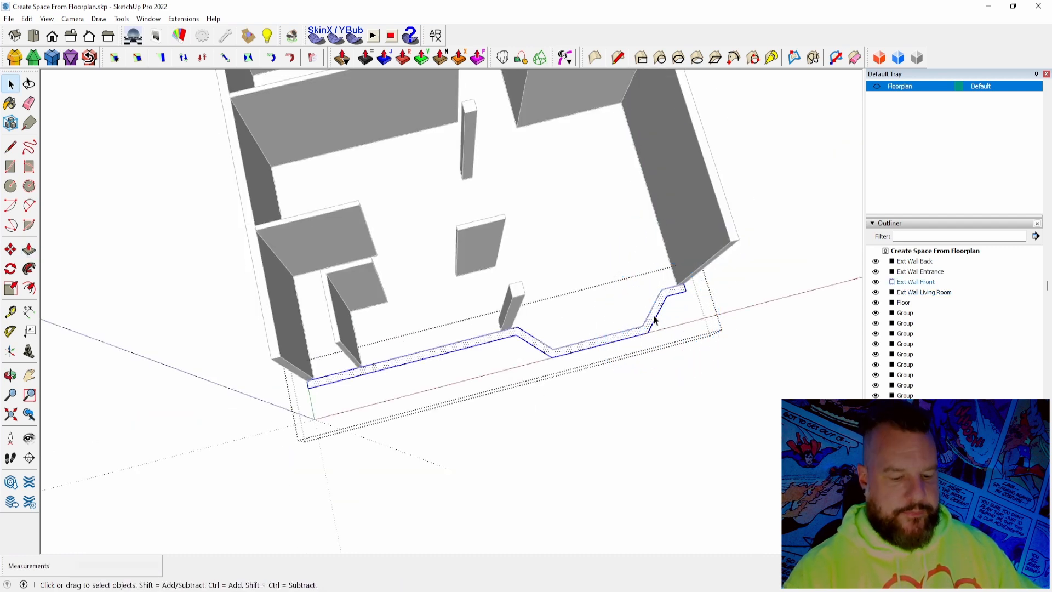
key(p)
double_click(653, 323)
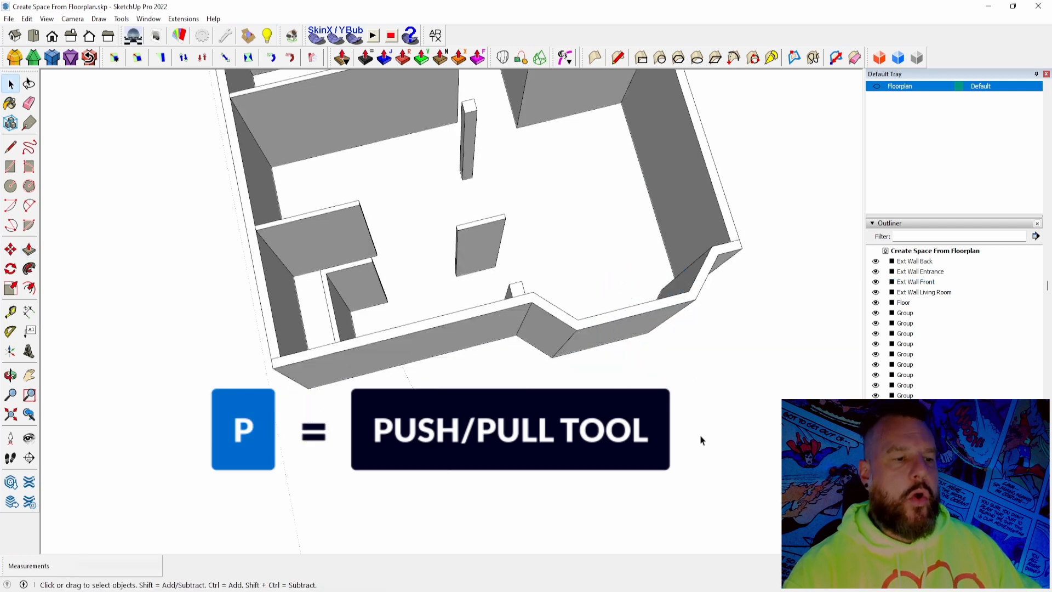
key(space)
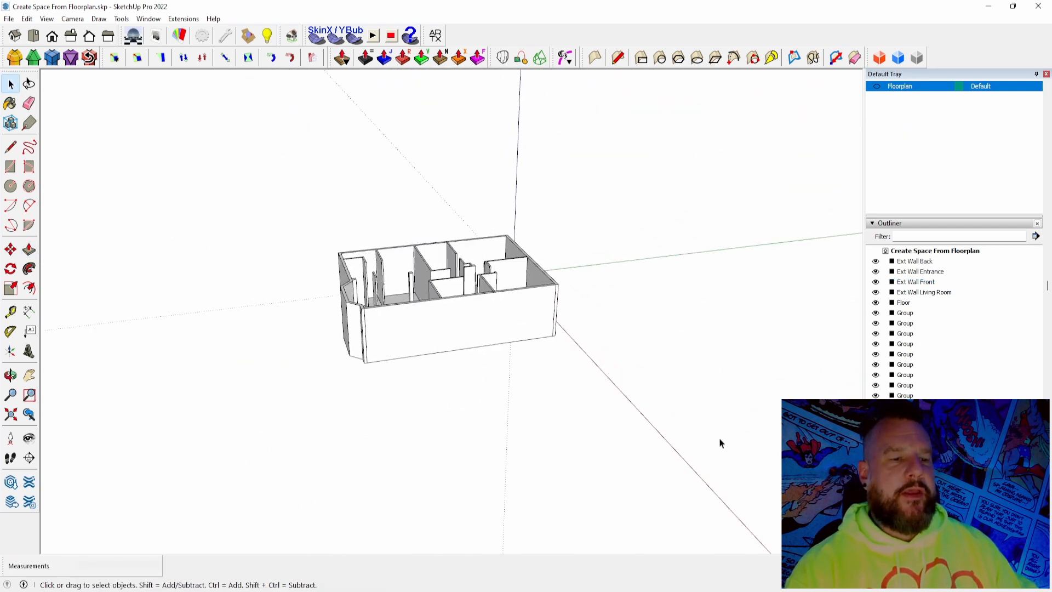